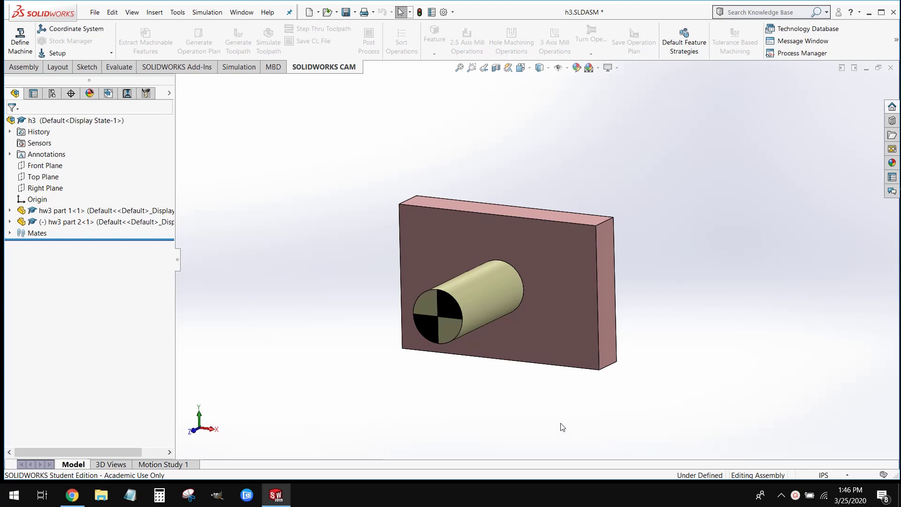
Examine the circular cut in the plate by hiding the cylinder component, and bring the cylinder back
{"action": "middle_click_drag", "start_coordinate": [587, 403], "coordinate": [544, 438]}
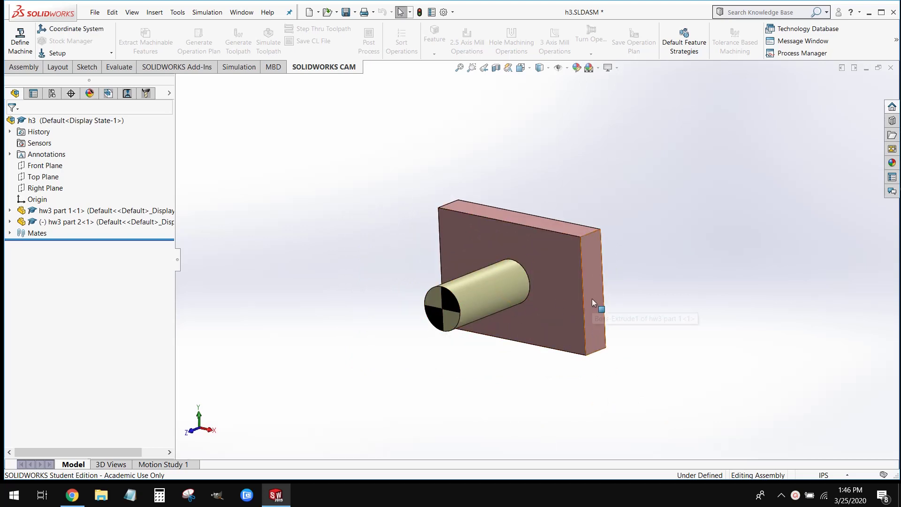
{"action": "scroll", "coordinate": [536, 331], "scroll_direction": "down", "scroll_amount": 2}
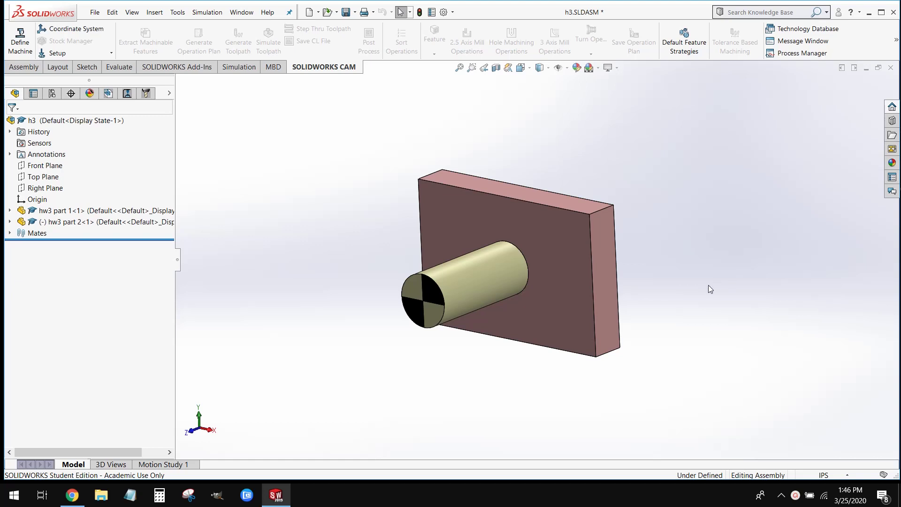
{"action": "right_click", "coordinate": [511, 287]}
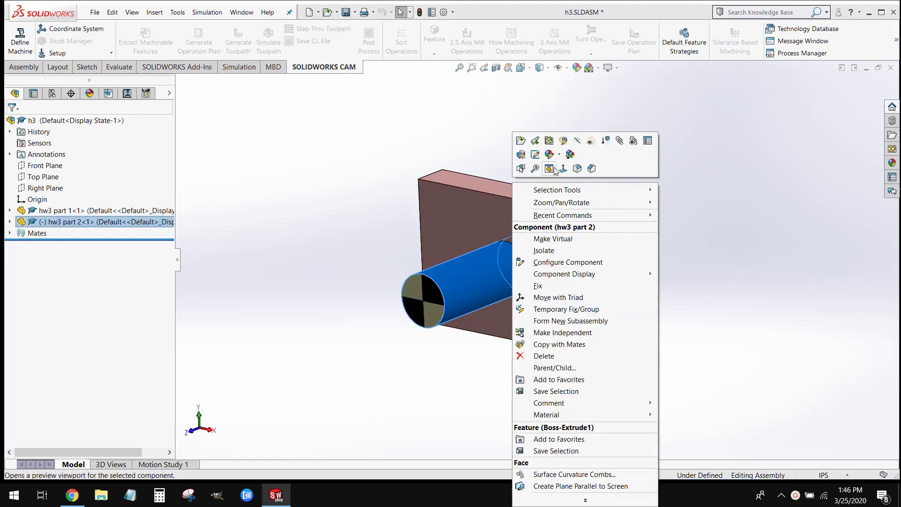
{"action": "left_click", "coordinate": [576, 141]}
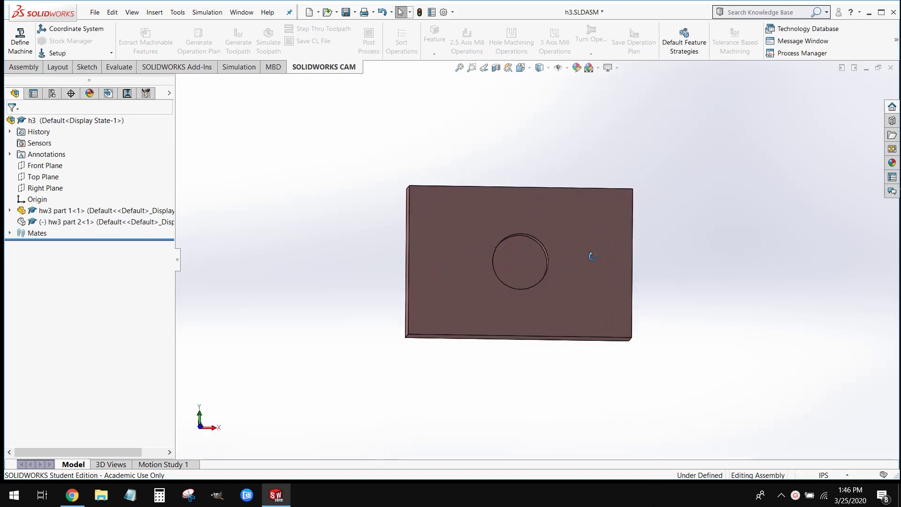
{"action": "middle_click_drag", "start_coordinate": [592, 256], "coordinate": [614, 329]}
{"action": "key", "text": "ctrl+z"}
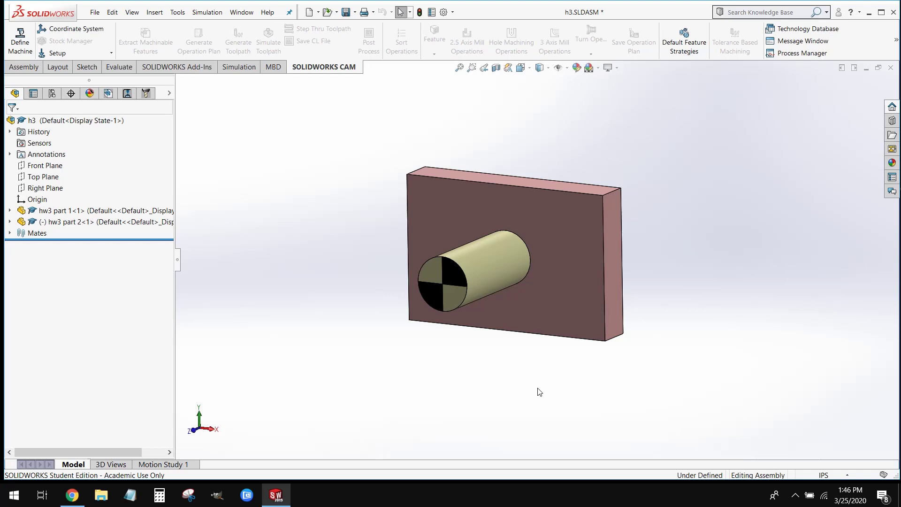
{"action": "scroll", "coordinate": [383, 221], "scroll_direction": "down", "scroll_amount": 2}
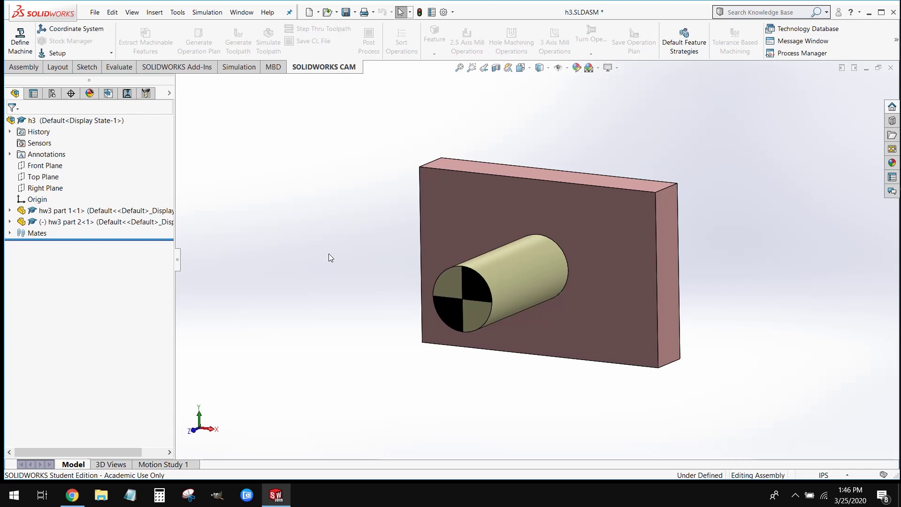
{"action": "left_click", "coordinate": [502, 222]}
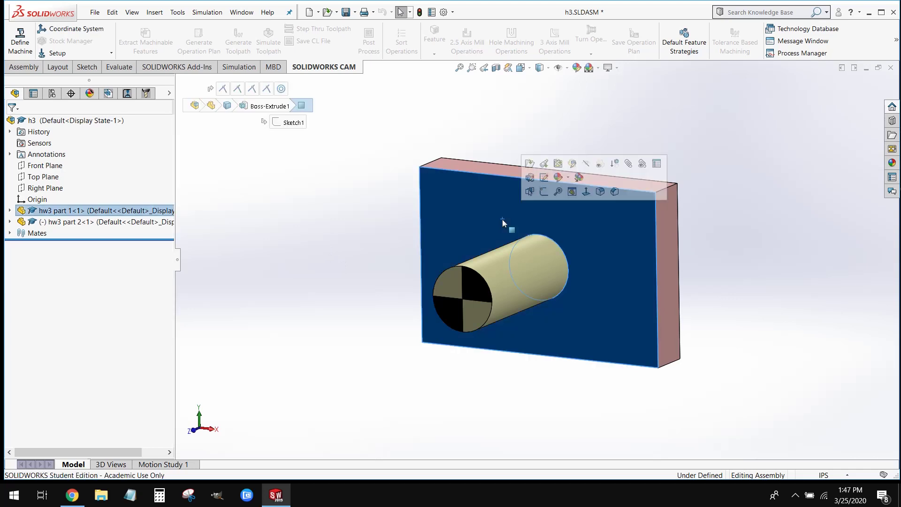
{"action": "left_click", "coordinate": [505, 296]}
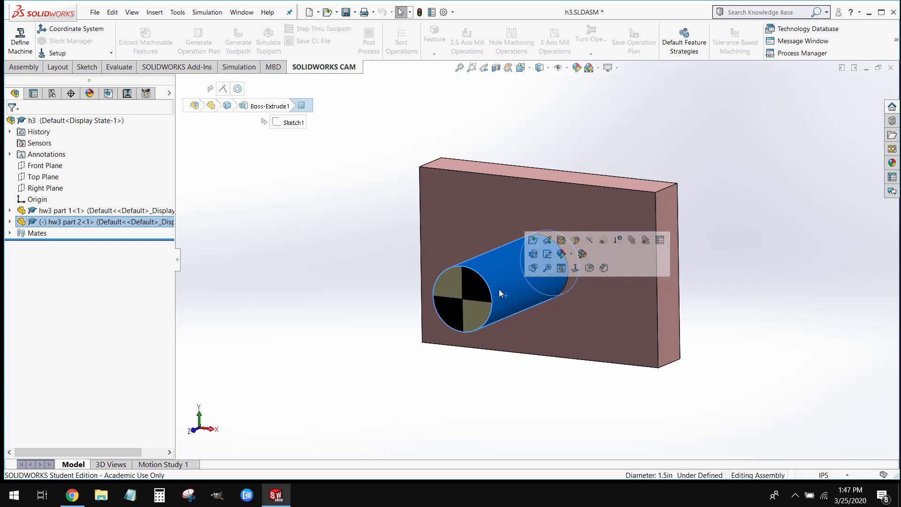
{"action": "left_click", "coordinate": [753, 263]}
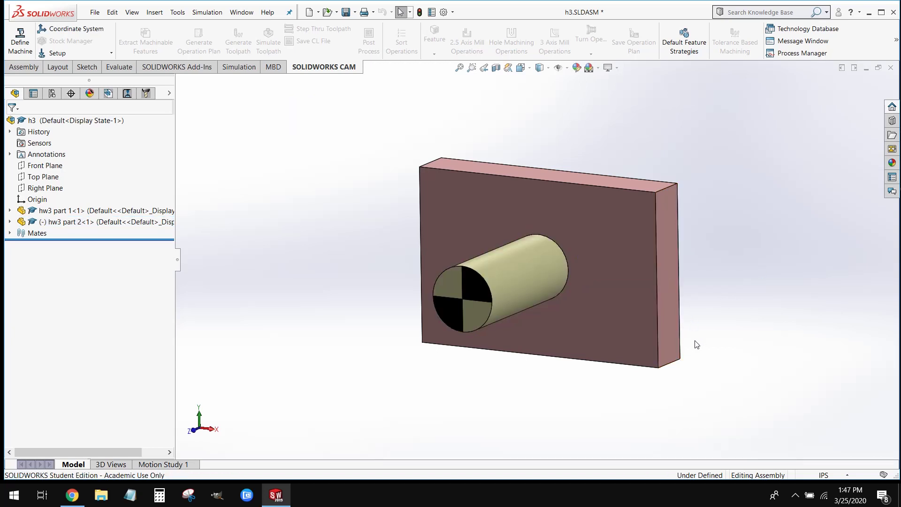
{"action": "left_click", "coordinate": [632, 325]}
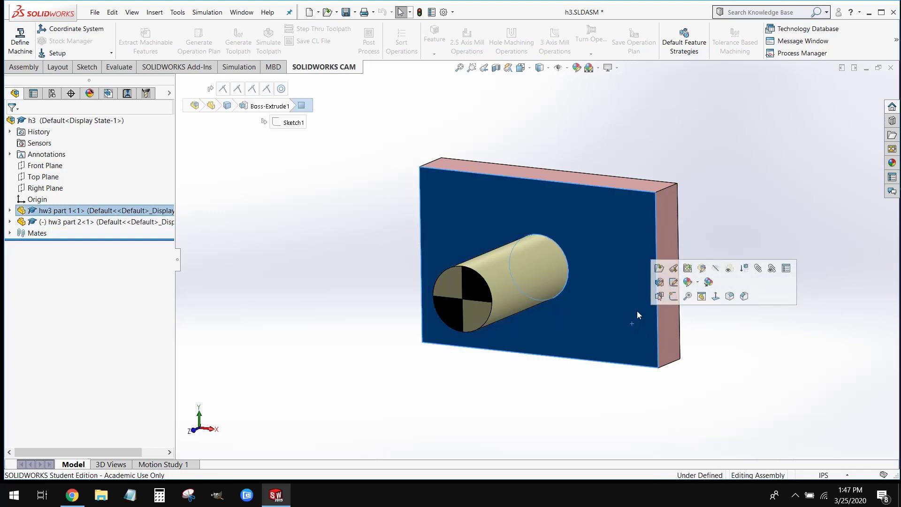
{"action": "left_click", "coordinate": [311, 230]}
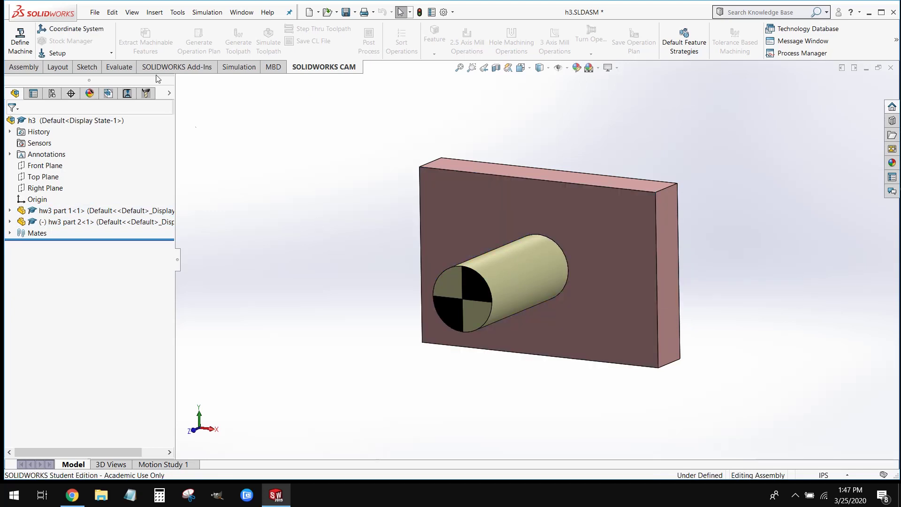
Create a new part document using IPS (inch, pound, second) units
{"action": "left_click", "coordinate": [94, 12]}
{"action": "left_click", "coordinate": [111, 28]}
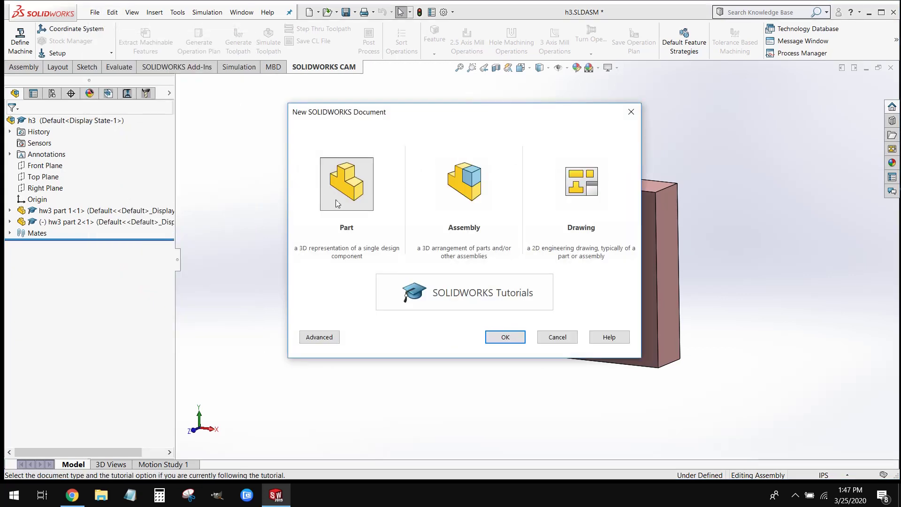
{"action": "left_click", "coordinate": [348, 168]}
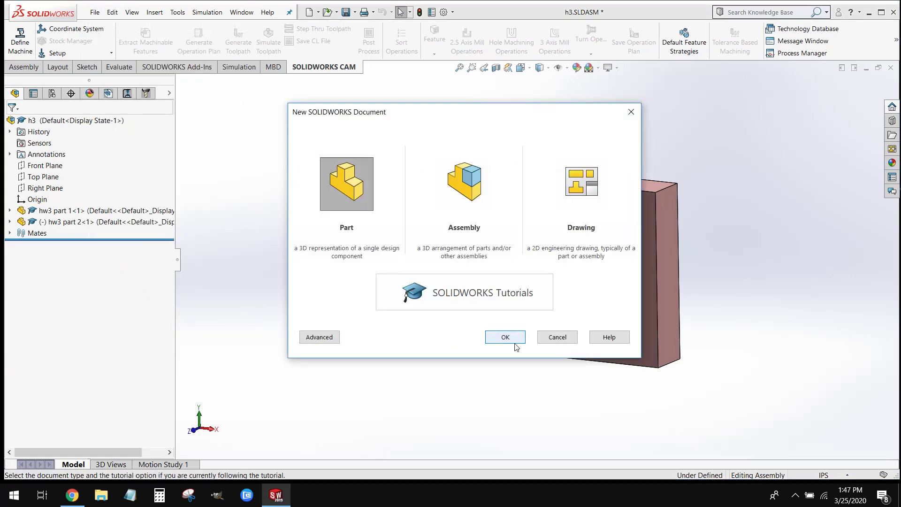
{"action": "left_click", "coordinate": [511, 337]}
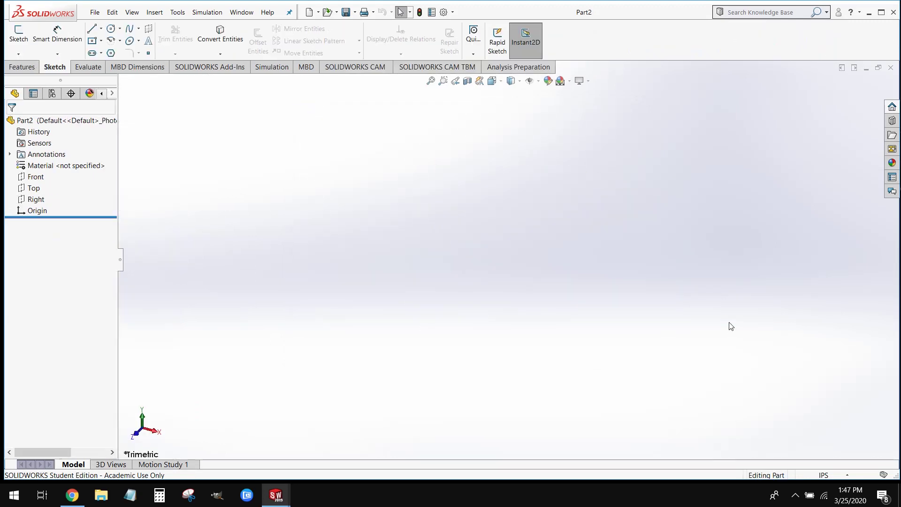
{"action": "left_click", "coordinate": [819, 474]}
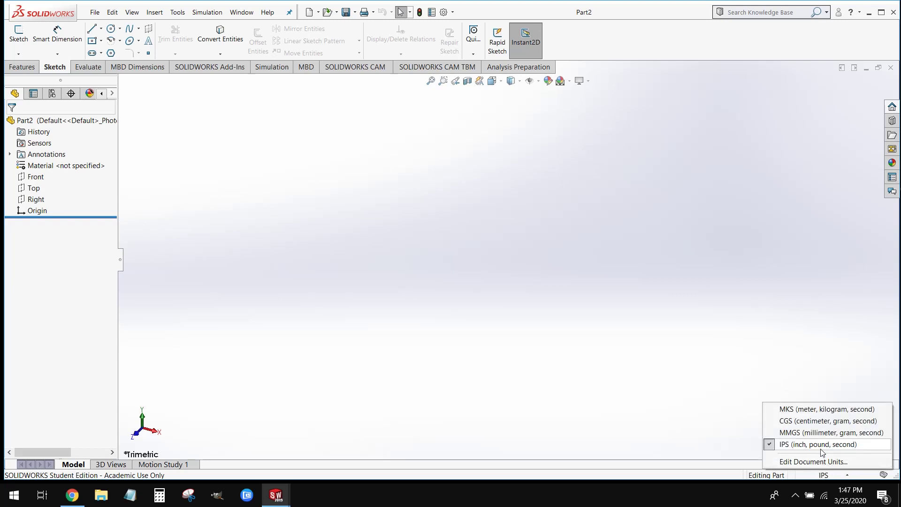
{"action": "left_click", "coordinate": [793, 449]}
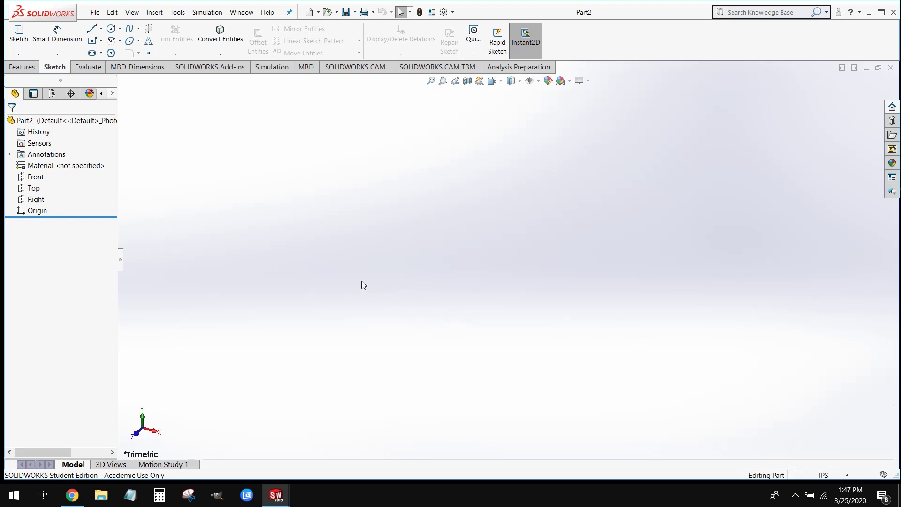
Sketch a closed four-sided line profile on the Front plane from the origin, about 5.3 in wide, with vertical sides and slanted top and bottom edges
{"action": "left_click", "coordinate": [37, 177]}
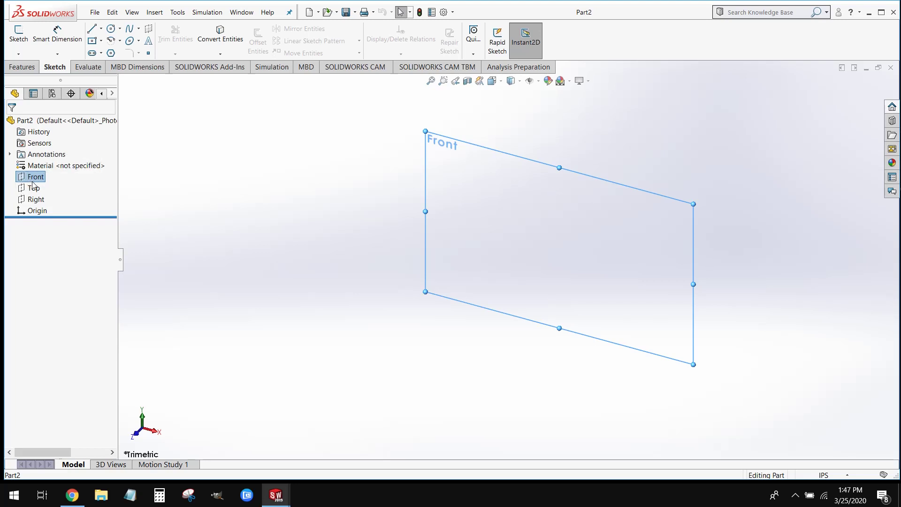
{"action": "left_click", "coordinate": [19, 45]}
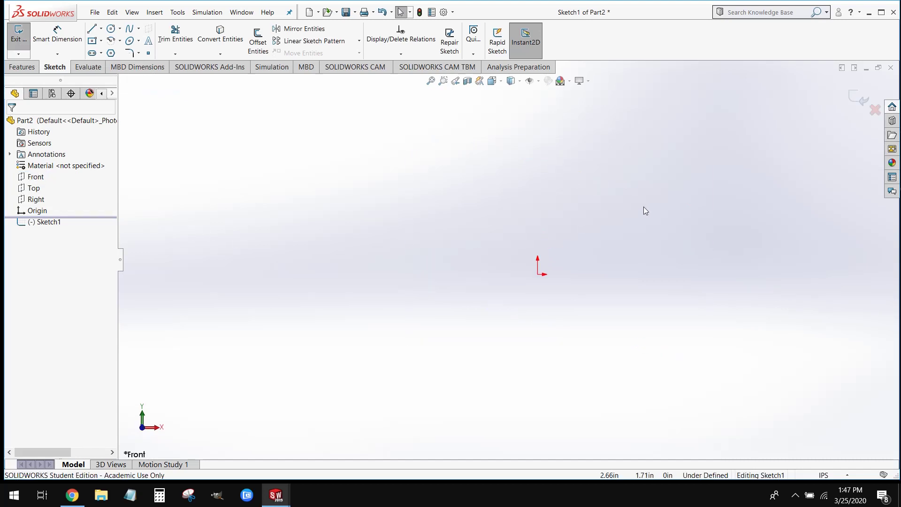
{"action": "left_click", "coordinate": [92, 31]}
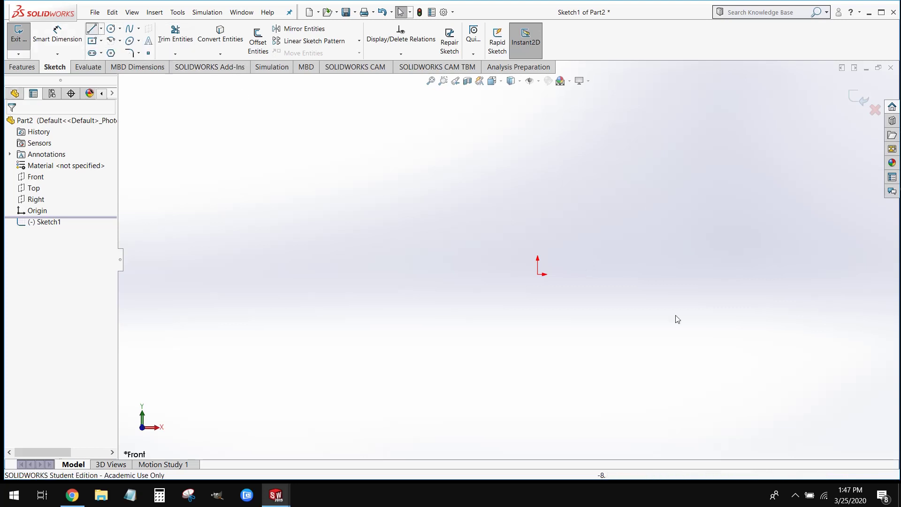
{"action": "left_click", "coordinate": [538, 275]}
{"action": "left_click", "coordinate": [537, 124]}
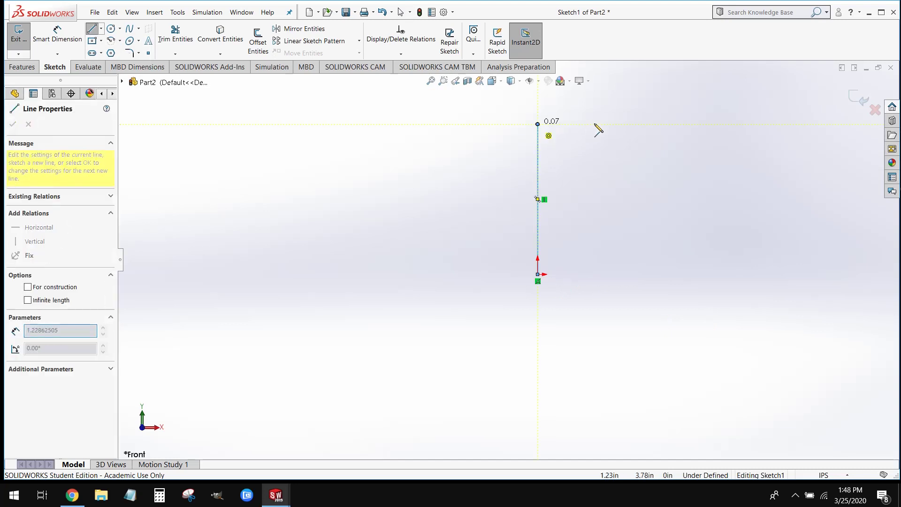
{"action": "left_click", "coordinate": [749, 106]}
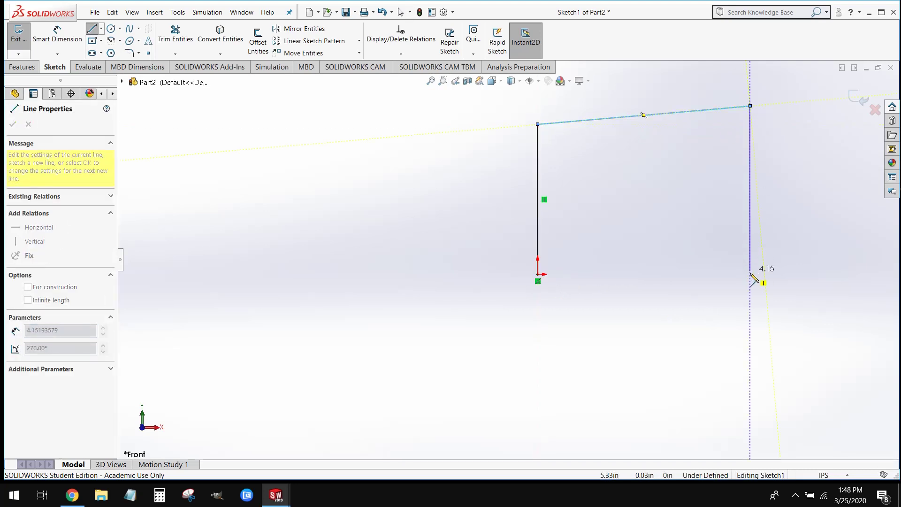
{"action": "left_click", "coordinate": [750, 290]}
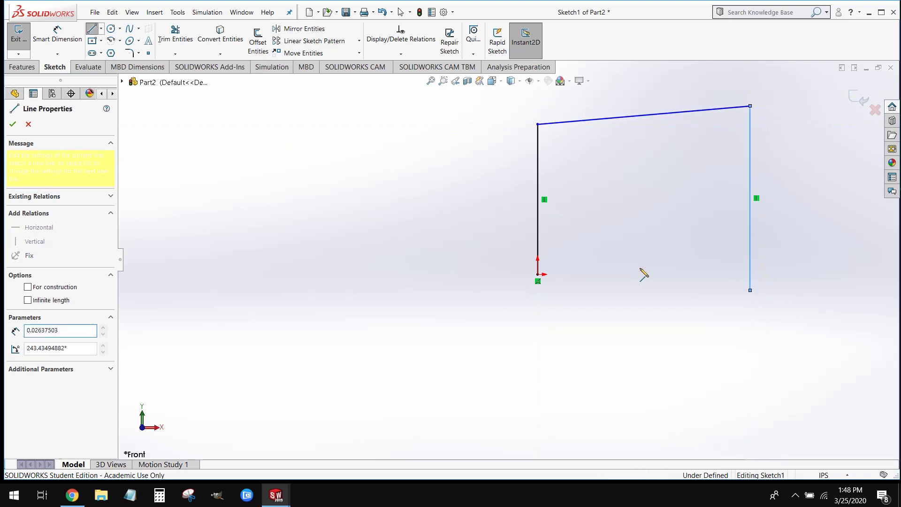
{"action": "left_click", "coordinate": [537, 275]}
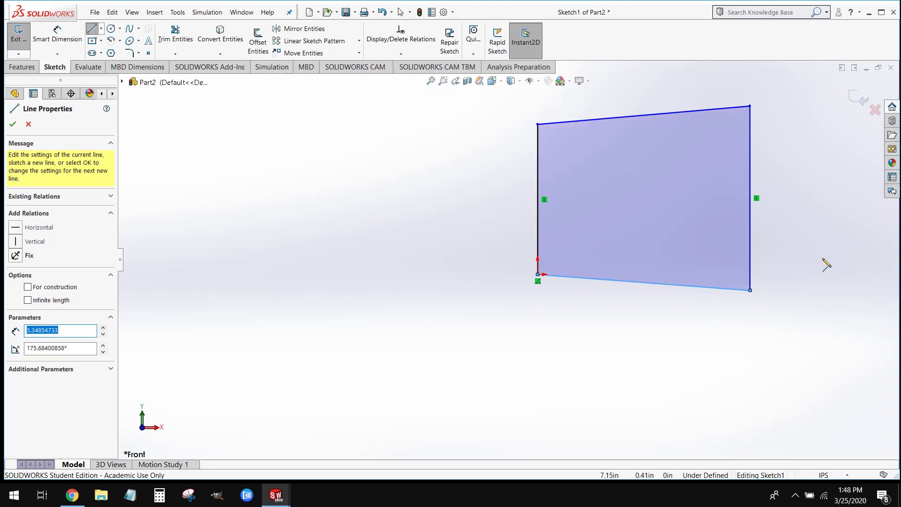
{"action": "key", "text": "Escape"}
Add horizontal relations to the slanted top and bottom lines of the profile
{"action": "scroll", "coordinate": [790, 229], "scroll_direction": "up", "scroll_amount": 2}
{"action": "scroll", "coordinate": [778, 212], "scroll_direction": "down", "scroll_amount": 2}
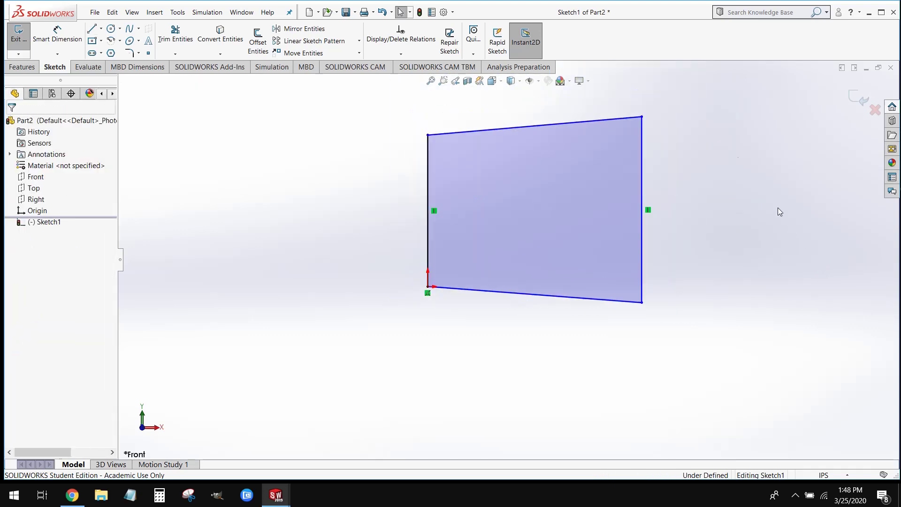
{"action": "scroll", "coordinate": [779, 211], "scroll_direction": "down", "scroll_amount": 1}
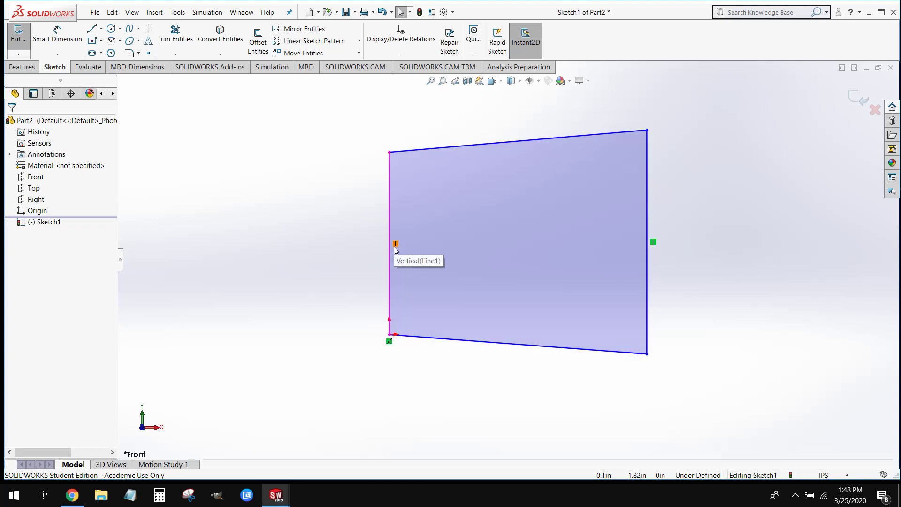
{"action": "left_click", "coordinate": [461, 184]}
{"action": "key", "text": "Escape"}
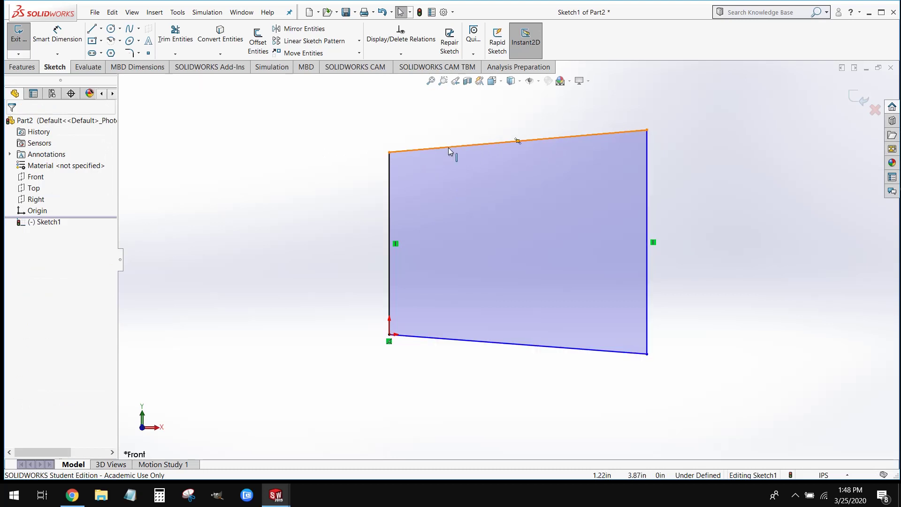
{"action": "left_click", "coordinate": [449, 151]}
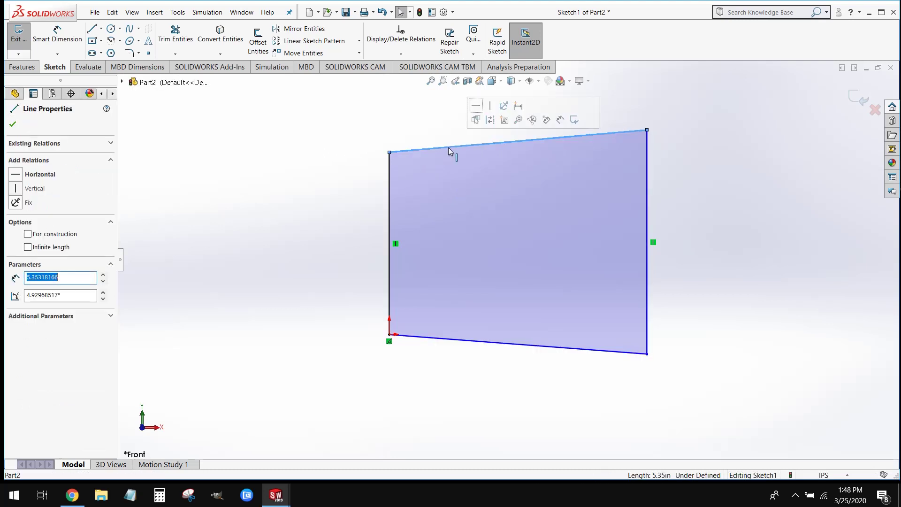
{"action": "left_click", "coordinate": [476, 106]}
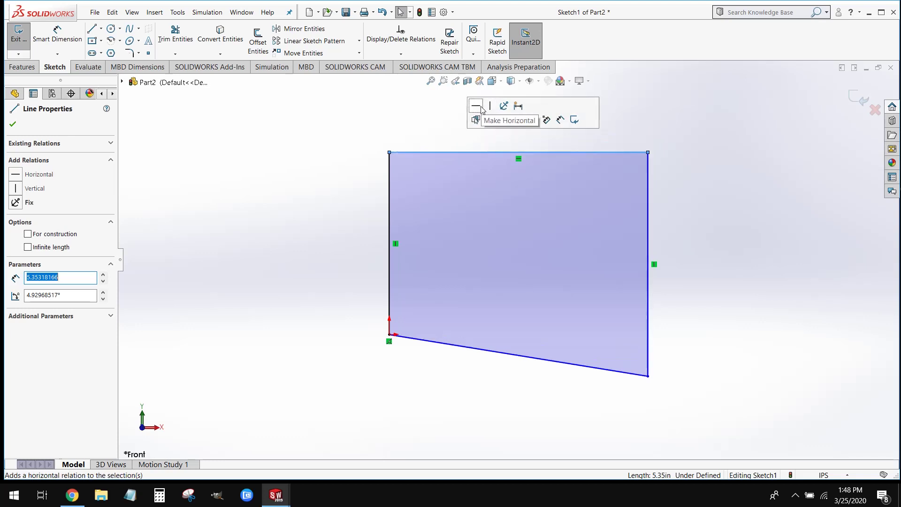
{"action": "left_click", "coordinate": [512, 355]}
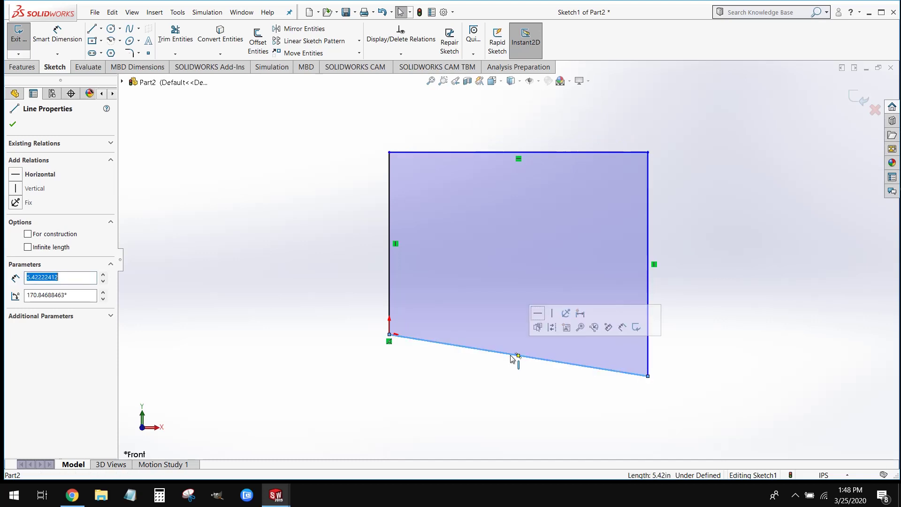
{"action": "left_click", "coordinate": [538, 313]}
{"action": "left_click", "coordinate": [528, 368]}
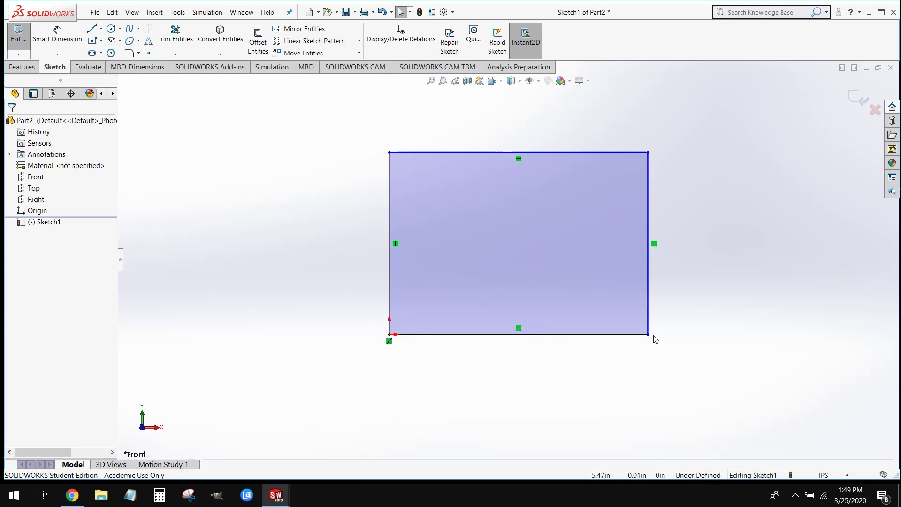
Move the rectangle's lower-right corner inward to make the profile about 4.2 in wide
{"action": "left_click_drag", "start_coordinate": [647, 336], "coordinate": [592, 343]}
{"action": "left_click", "coordinate": [576, 377]}
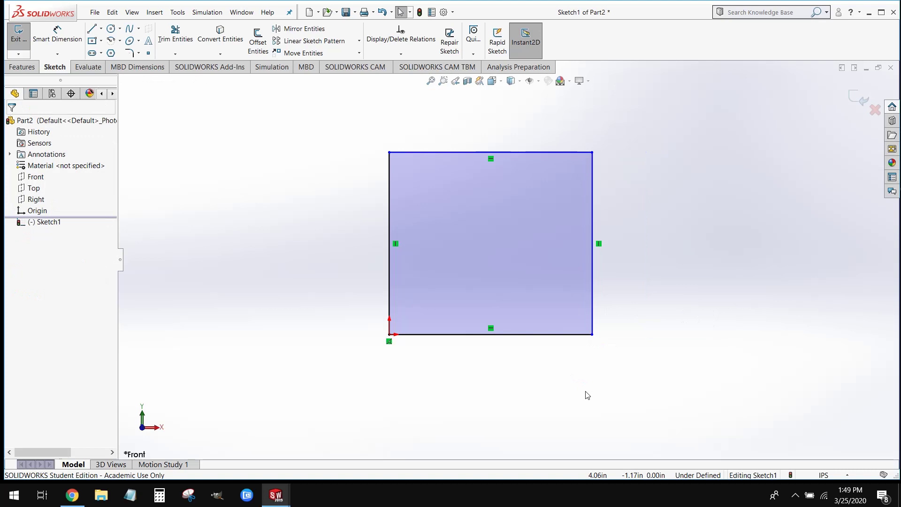
{"action": "key", "text": "z"}
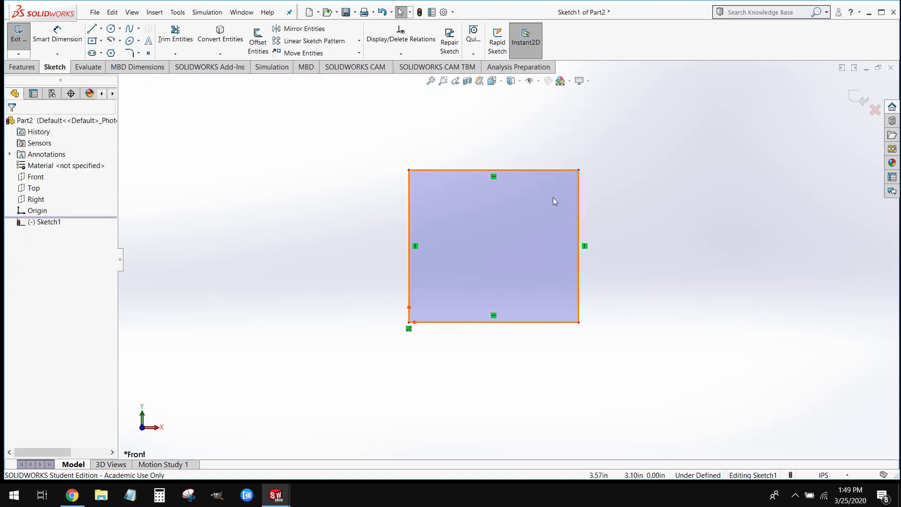
Dimension the rectangle's top edge and set its length to 6 in
{"action": "left_click", "coordinate": [71, 44]}
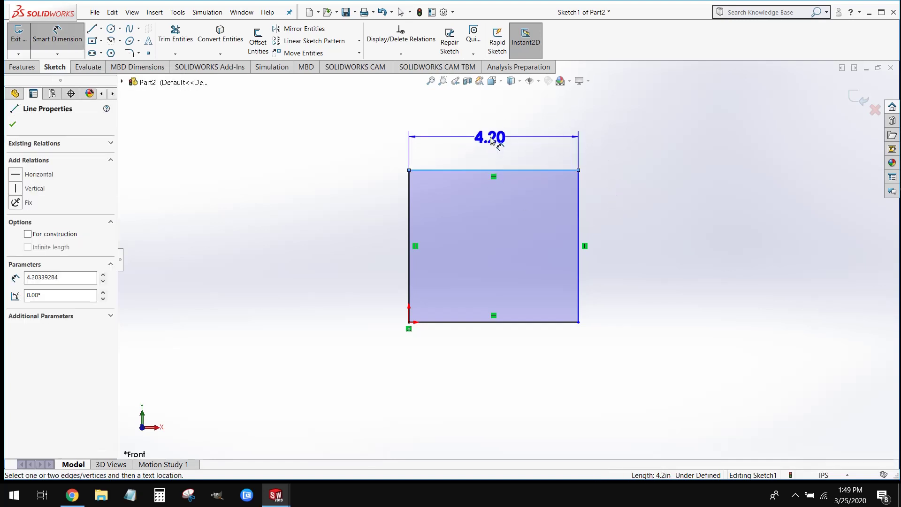
{"action": "left_click", "coordinate": [490, 137]}
{"action": "type", "text": "6"}
{"action": "key", "text": "Return"}
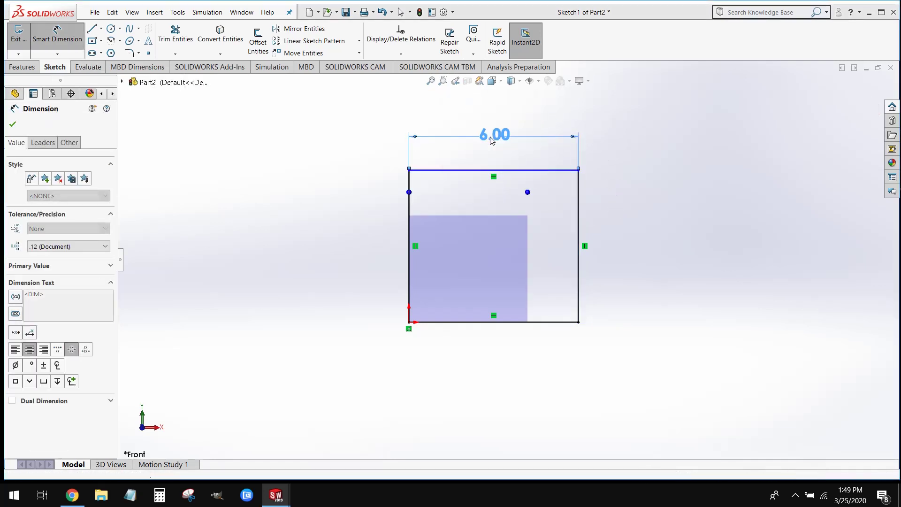
Dimension the rectangle's left edge and set its length to 4 in
{"action": "left_click", "coordinate": [409, 213]}
{"action": "left_click", "coordinate": [357, 240]}
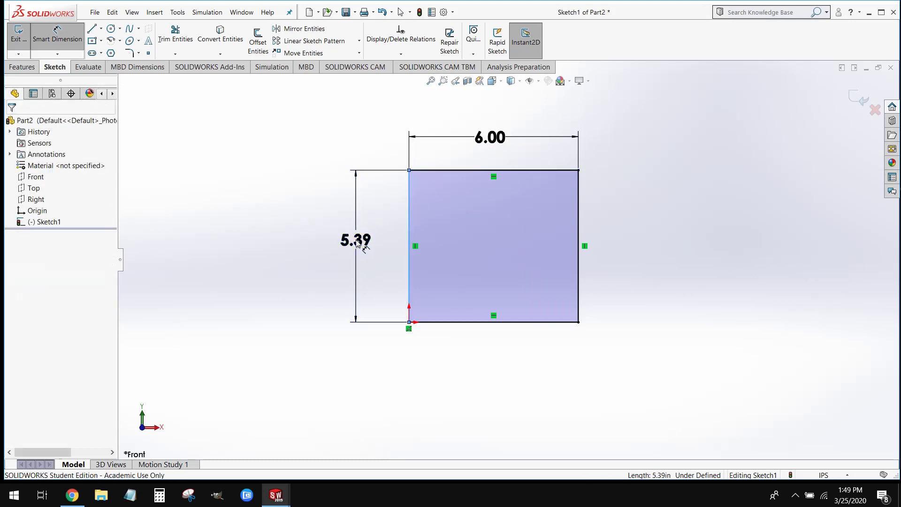
{"action": "type", "text": "4"}
{"action": "key", "text": "Return"}
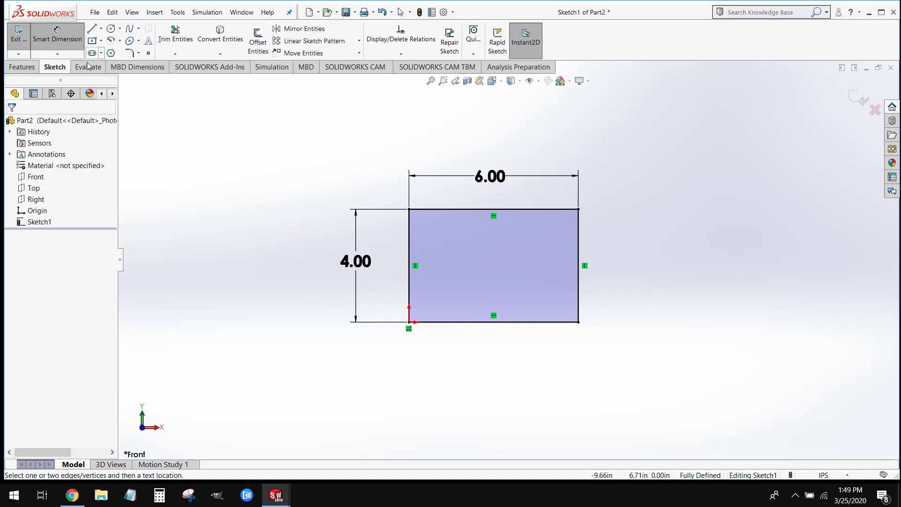
{"action": "key", "text": "Escape"}
Extrude the rectangle sketch as a blind boss with a depth of 1 in
{"action": "mouse_move", "coordinate": [571, 354]}
{"action": "middle_mouse_down"}
{"action": "mouse_move", "coordinate": [565, 293]}
{"action": "mouse_move", "coordinate": [465, 295]}
{"action": "mouse_move", "coordinate": [482, 294]}
{"action": "mouse_move", "coordinate": [471, 286]}
{"action": "mouse_move", "coordinate": [492, 286]}
{"action": "mouse_move", "coordinate": [533, 309]}
{"action": "mouse_move", "coordinate": [525, 315]}
{"action": "mouse_move", "coordinate": [554, 362]}
{"action": "mouse_move", "coordinate": [539, 354]}
{"action": "mouse_move", "coordinate": [533, 364]}
{"action": "mouse_move", "coordinate": [561, 346]}
{"action": "middle_mouse_up"}
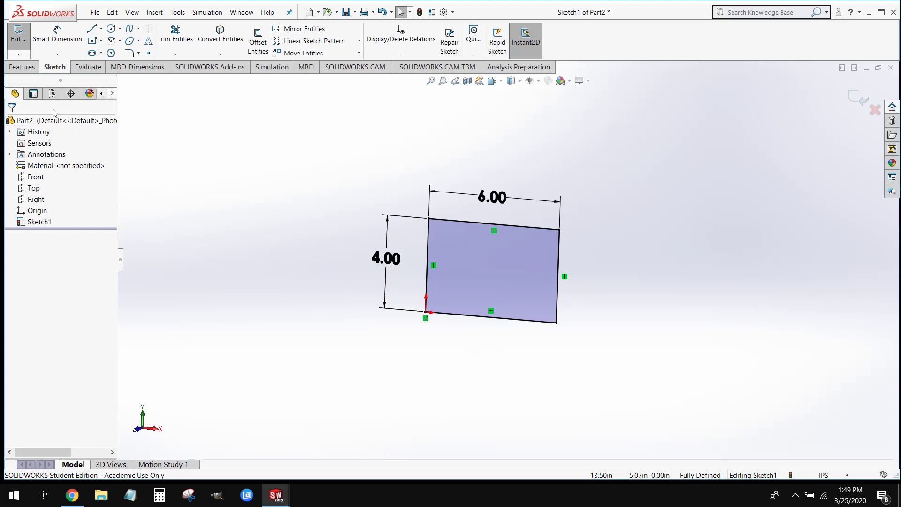
{"action": "left_click", "coordinate": [22, 66]}
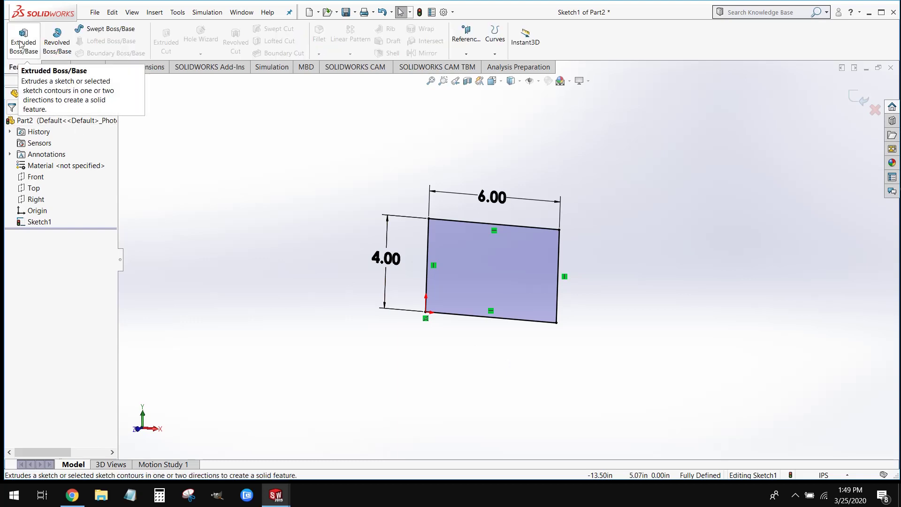
{"action": "left_click", "coordinate": [23, 43]}
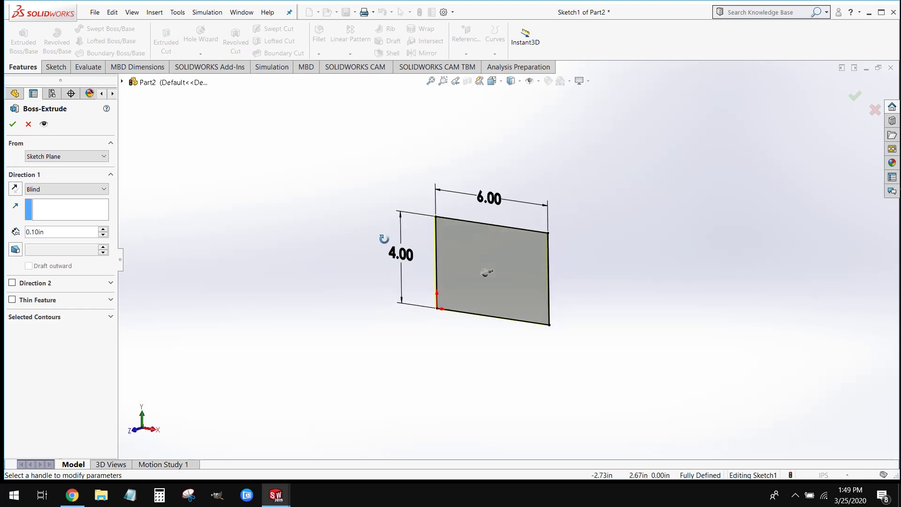
{"action": "left_click", "coordinate": [370, 314]}
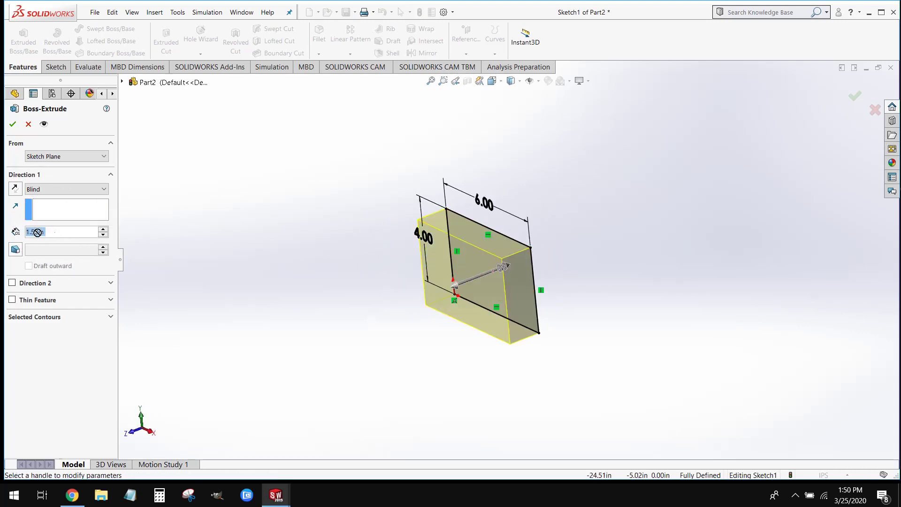
{"action": "type", "text": "1"}
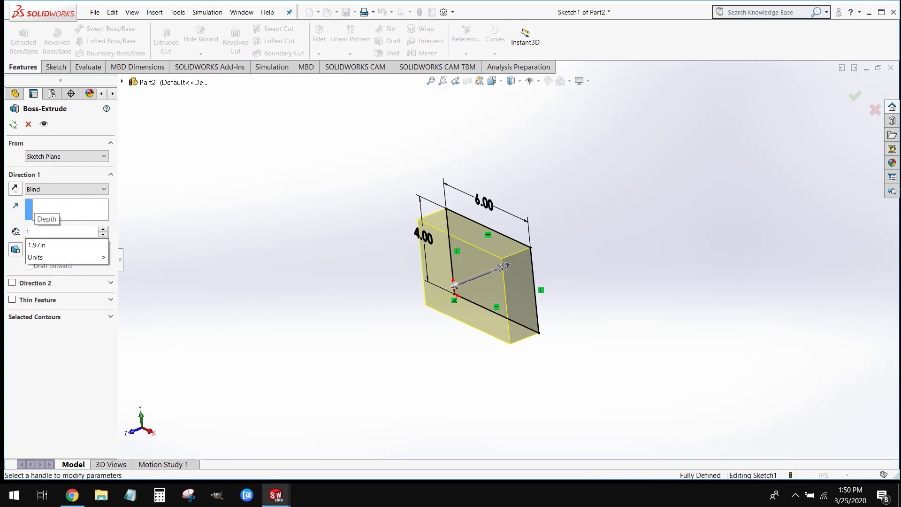
{"action": "key", "text": "Return"}
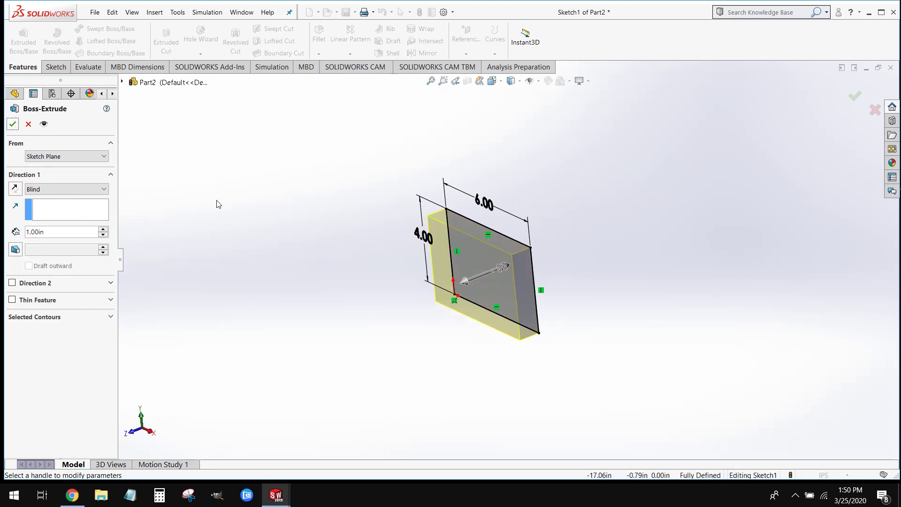
{"action": "left_click", "coordinate": [12, 124]}
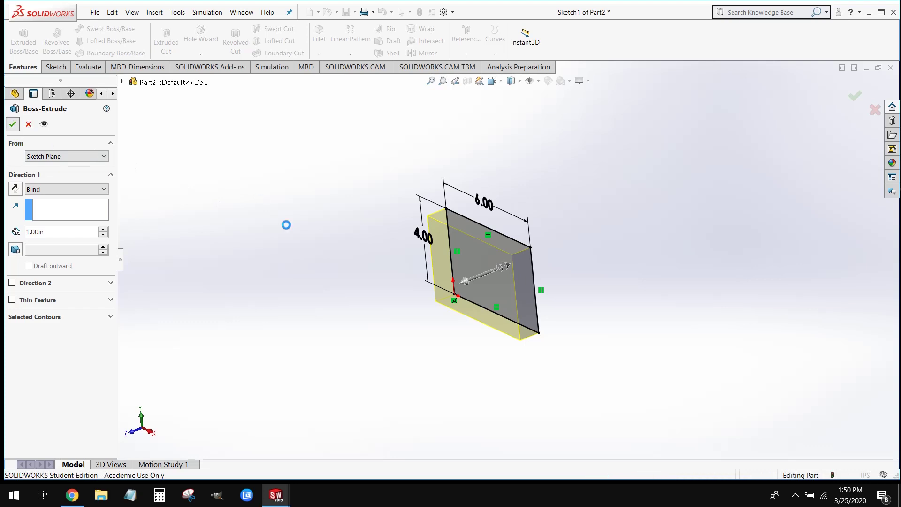
Start a sketch on the plate's large front face and draw a circle of about 1.62 in radius near the face's middle
{"action": "middle_click_drag", "start_coordinate": [283, 212], "coordinate": [316, 237]}
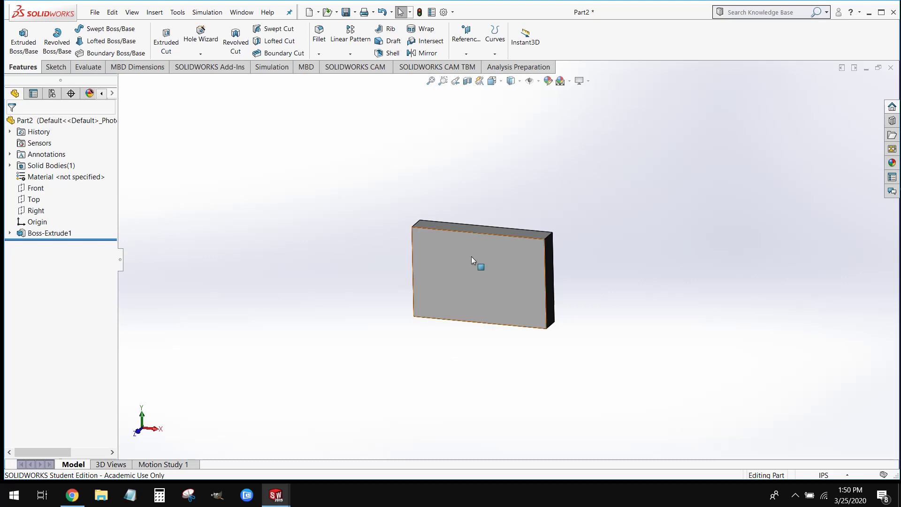
{"action": "scroll", "coordinate": [471, 262], "scroll_direction": "down", "scroll_amount": 3}
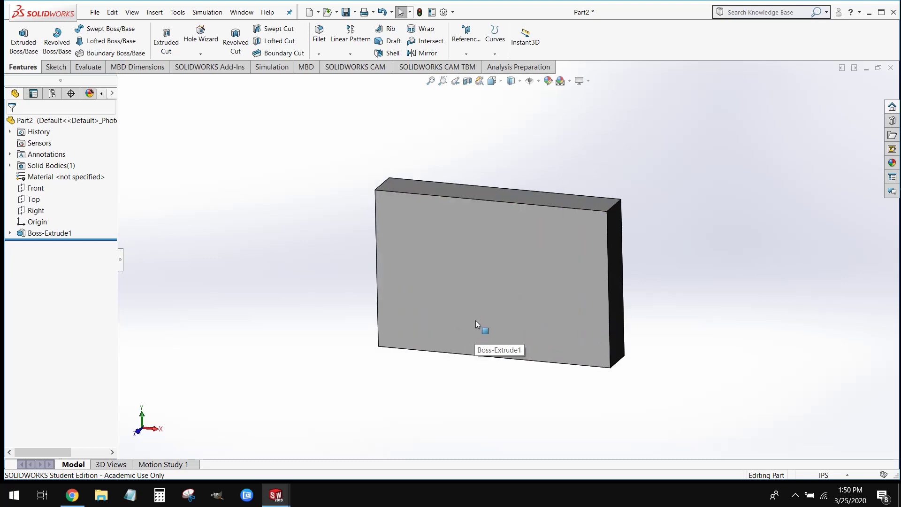
{"action": "left_click", "coordinate": [480, 288]}
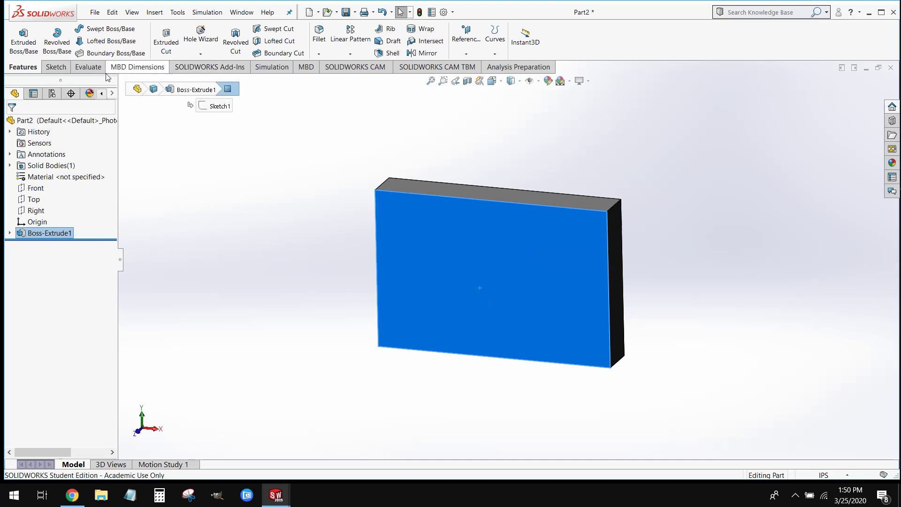
{"action": "left_click", "coordinate": [60, 68]}
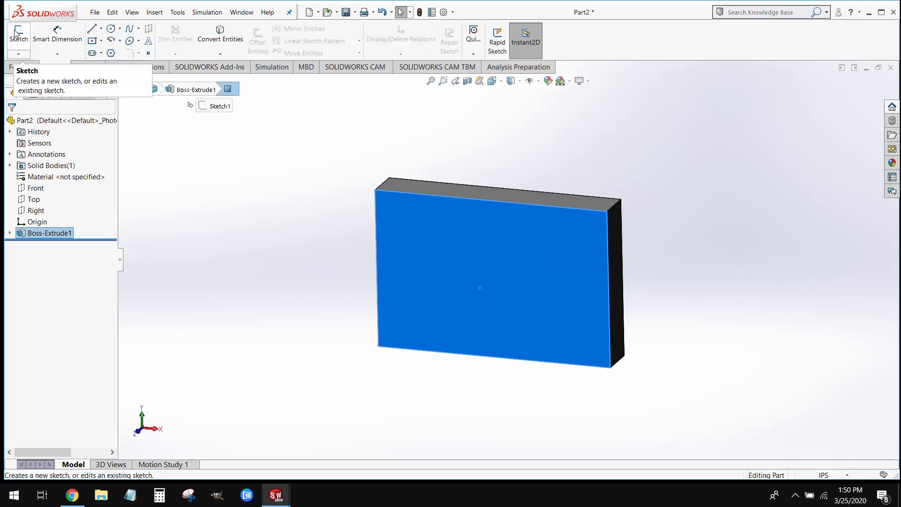
{"action": "left_click", "coordinate": [16, 33]}
{"action": "left_click", "coordinate": [213, 199]}
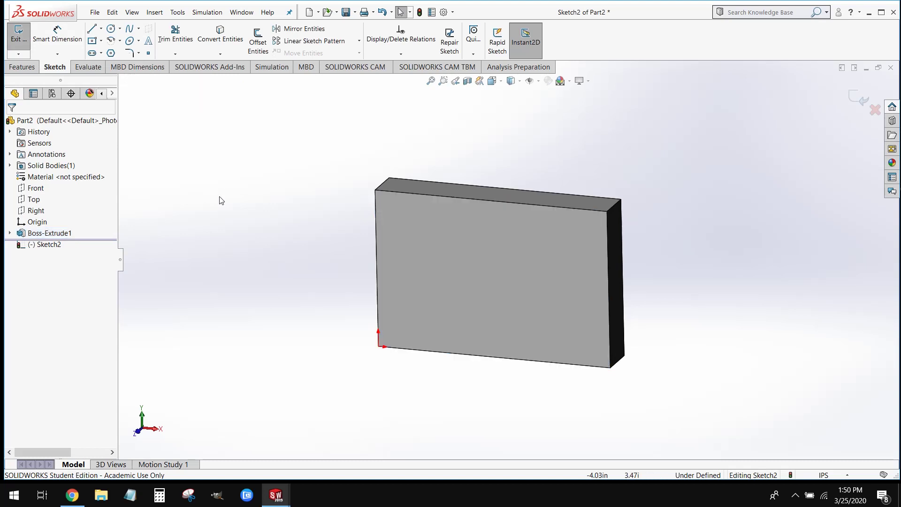
{"action": "left_click", "coordinate": [111, 29]}
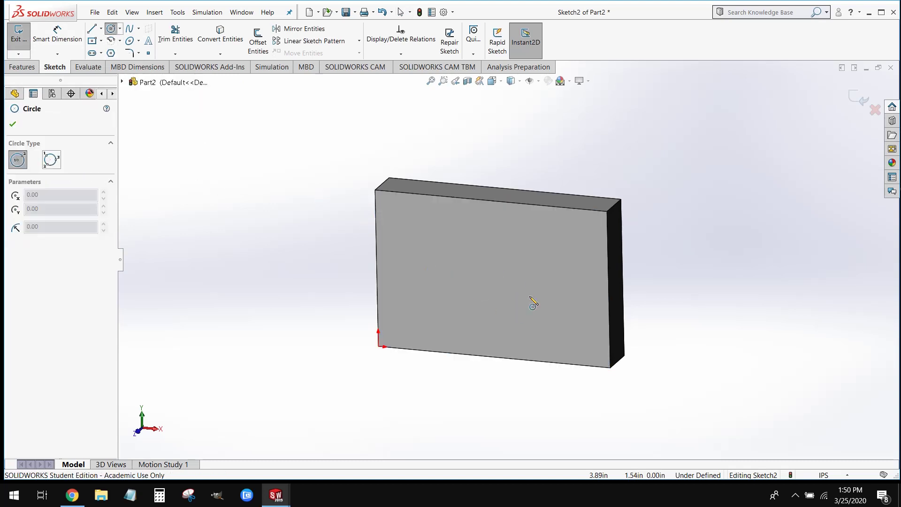
{"action": "left_click", "coordinate": [494, 278]}
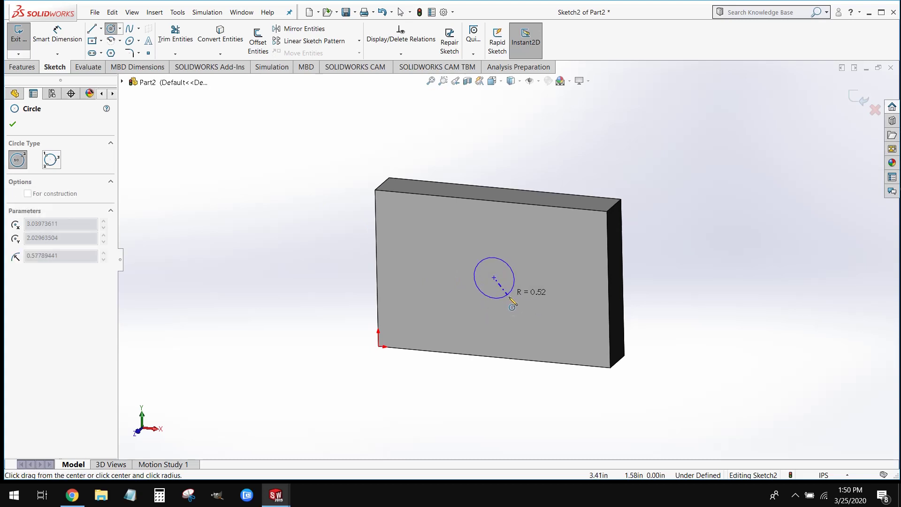
{"action": "left_click", "coordinate": [528, 336]}
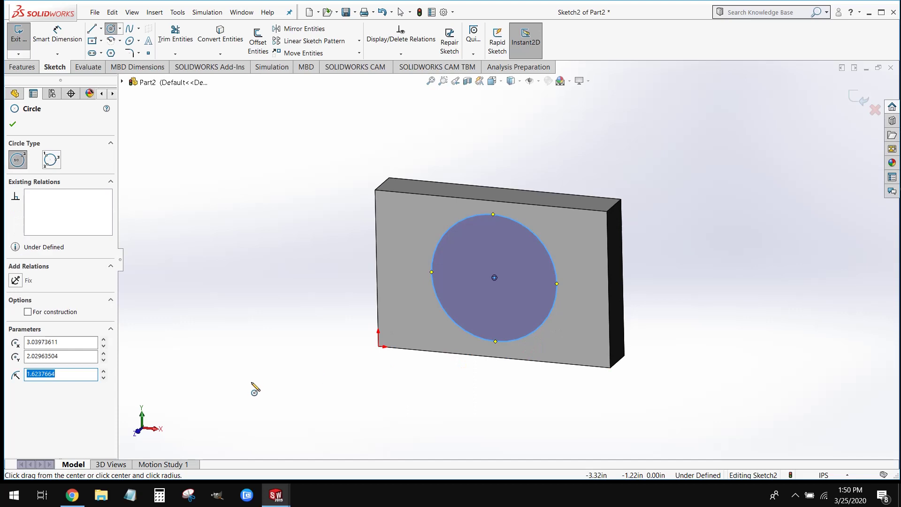
{"action": "key", "text": "Escape"}
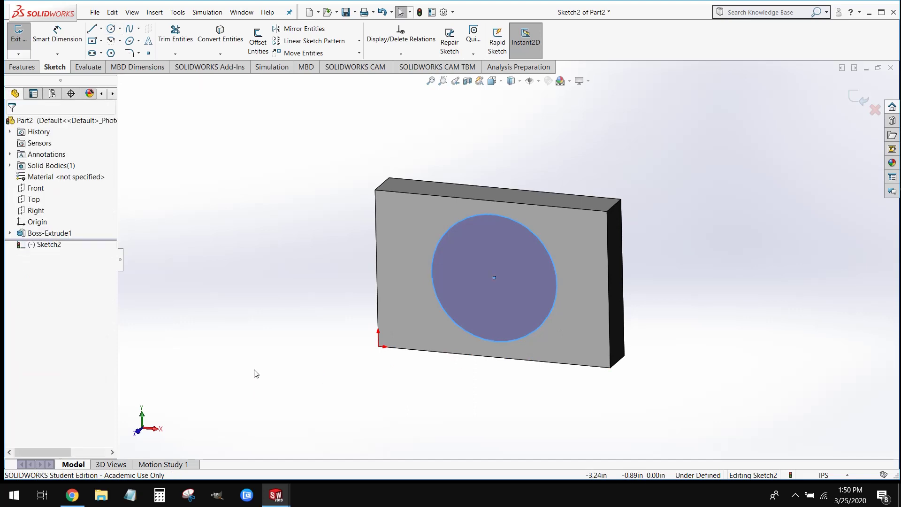
Dimension the circle and set its diameter to 1.5 in
{"action": "left_click", "coordinate": [66, 42]}
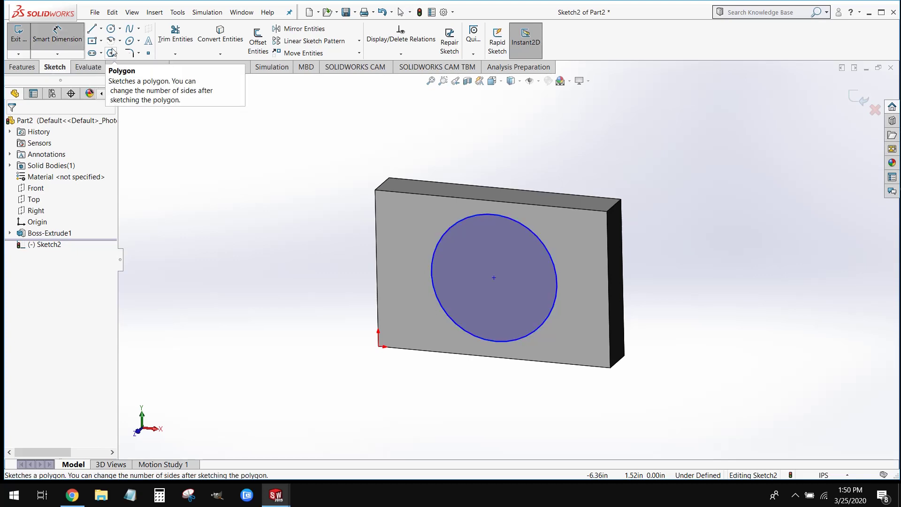
{"action": "left_click", "coordinate": [532, 218]}
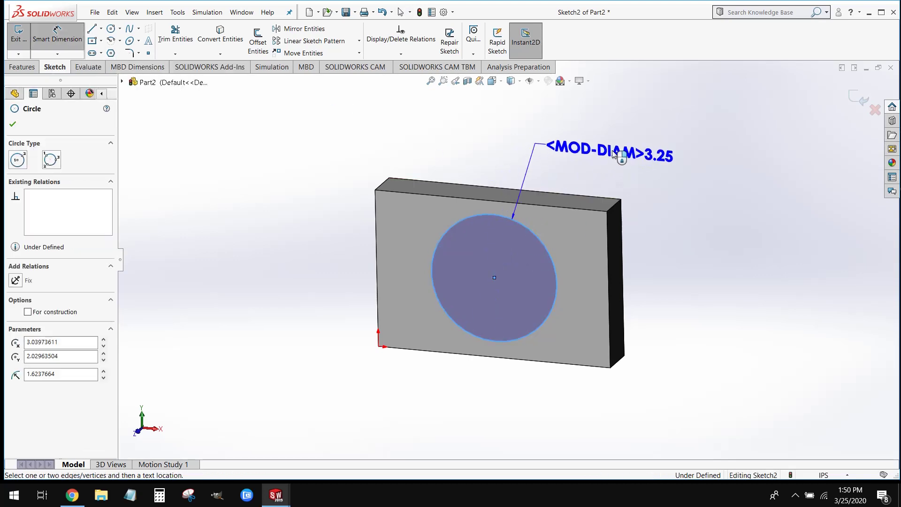
{"action": "left_click", "coordinate": [646, 159]}
{"action": "type", "text": "1.5"}
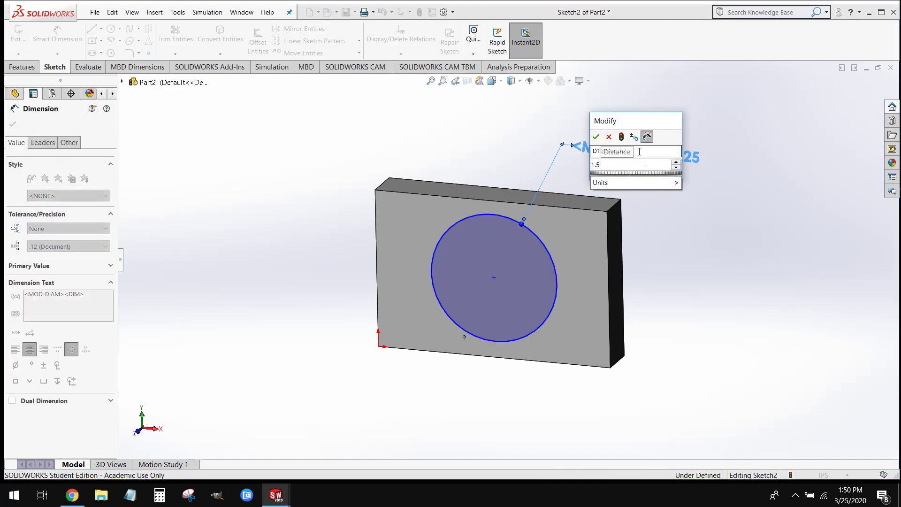
{"action": "key", "text": "Return"}
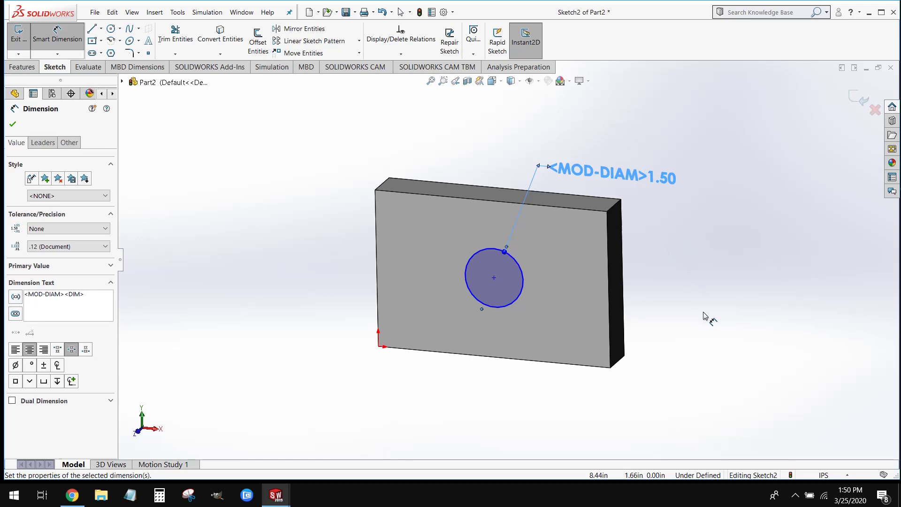
{"action": "key", "text": "Escape"}
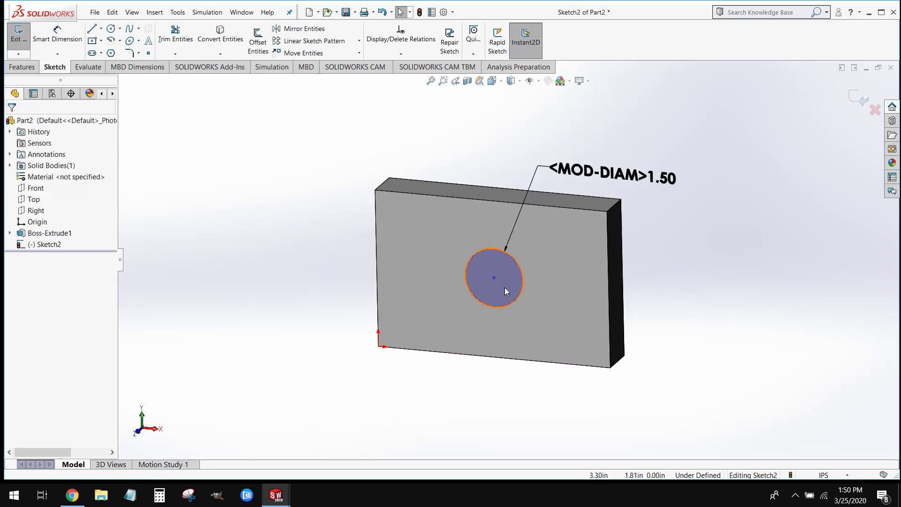
Dimension the circle's center from the plate's left edge and set the distance to 3 in
{"action": "mouse_move", "coordinate": [494, 278]}
{"action": "left_mouse_down"}
{"action": "mouse_move", "coordinate": [482, 292]}
{"action": "mouse_move", "coordinate": [467, 250]}
{"action": "mouse_move", "coordinate": [497, 301]}
{"action": "mouse_move", "coordinate": [457, 266]}
{"action": "mouse_move", "coordinate": [513, 262]}
{"action": "mouse_move", "coordinate": [484, 300]}
{"action": "mouse_move", "coordinate": [504, 274]}
{"action": "mouse_move", "coordinate": [490, 276]}
{"action": "left_mouse_up"}
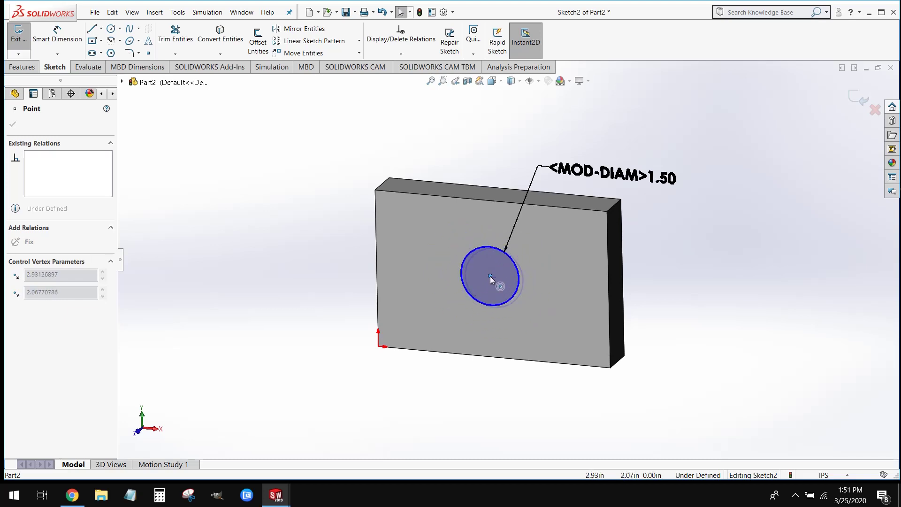
{"action": "left_click", "coordinate": [172, 212]}
{"action": "left_click", "coordinate": [58, 35]}
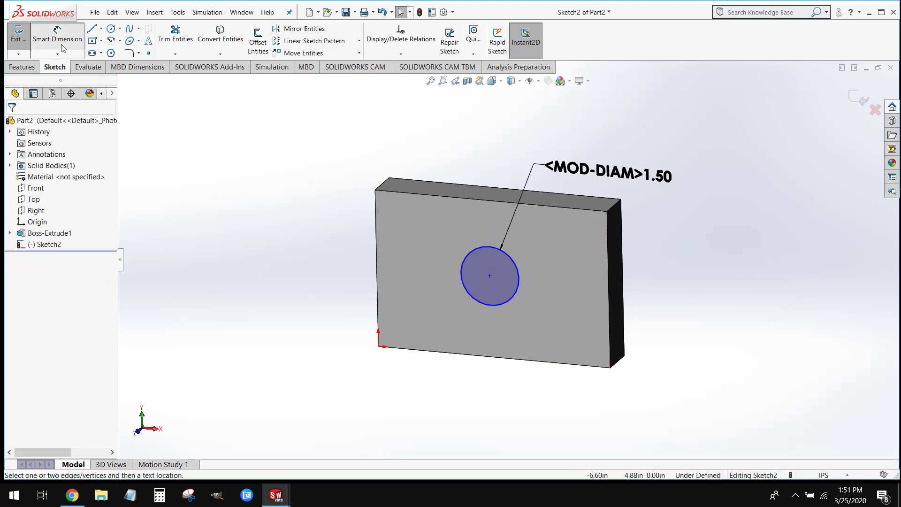
{"action": "scroll", "coordinate": [375, 293], "scroll_direction": "down", "scroll_amount": 3}
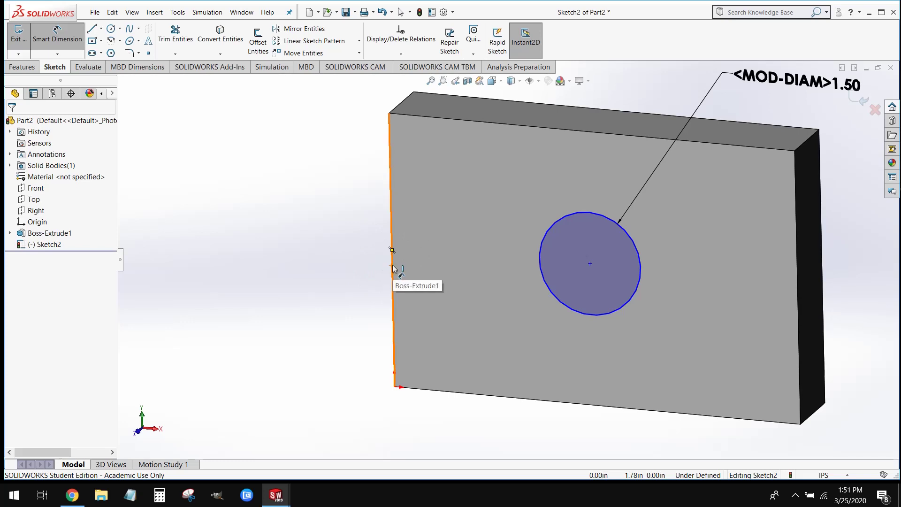
{"action": "left_click", "coordinate": [394, 264]}
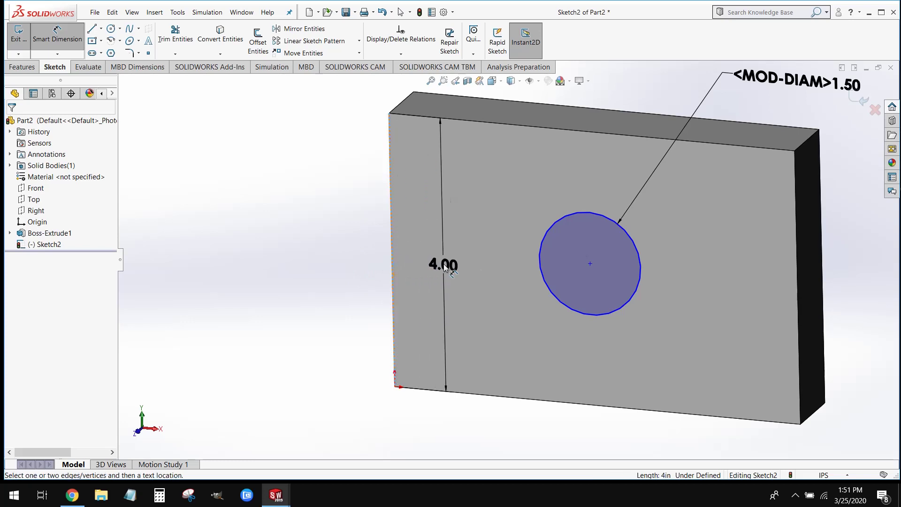
{"action": "left_click", "coordinate": [591, 263]}
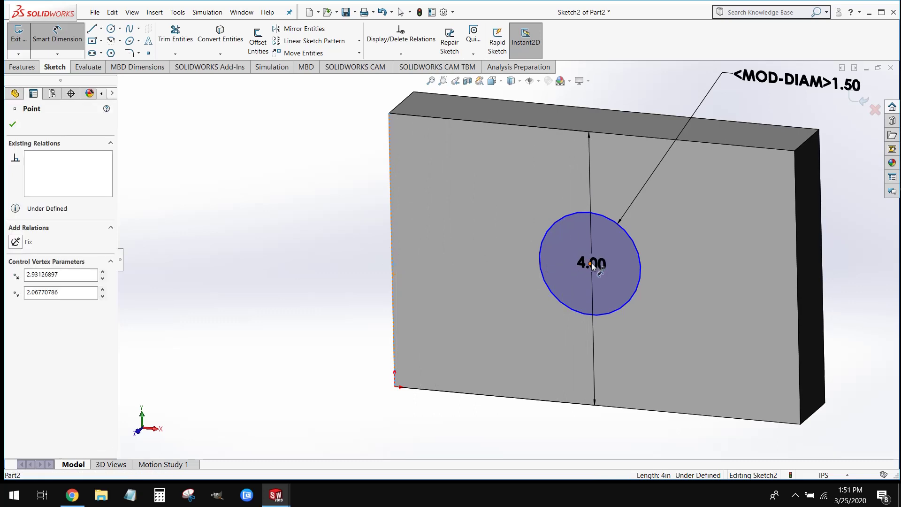
{"action": "left_click", "coordinate": [483, 170]}
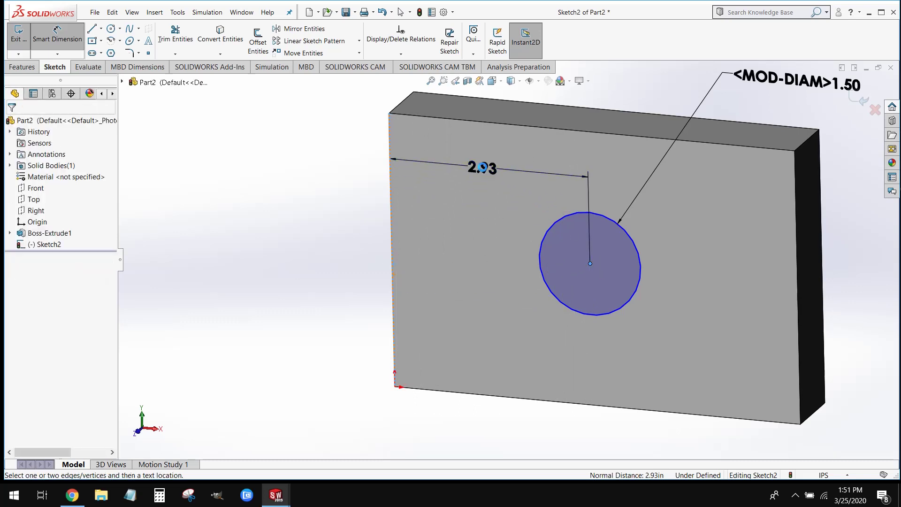
{"action": "type", "text": "3"}
{"action": "key", "text": "Return"}
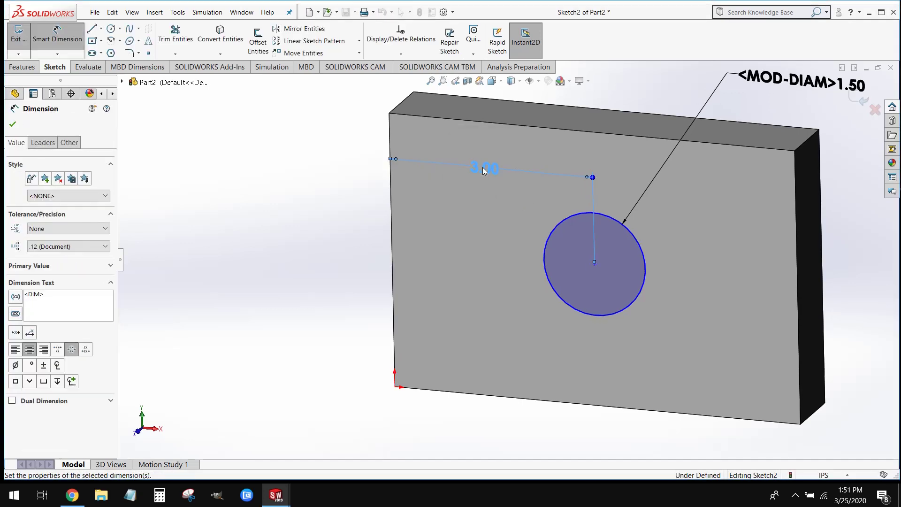
{"action": "key", "text": "Escape"}
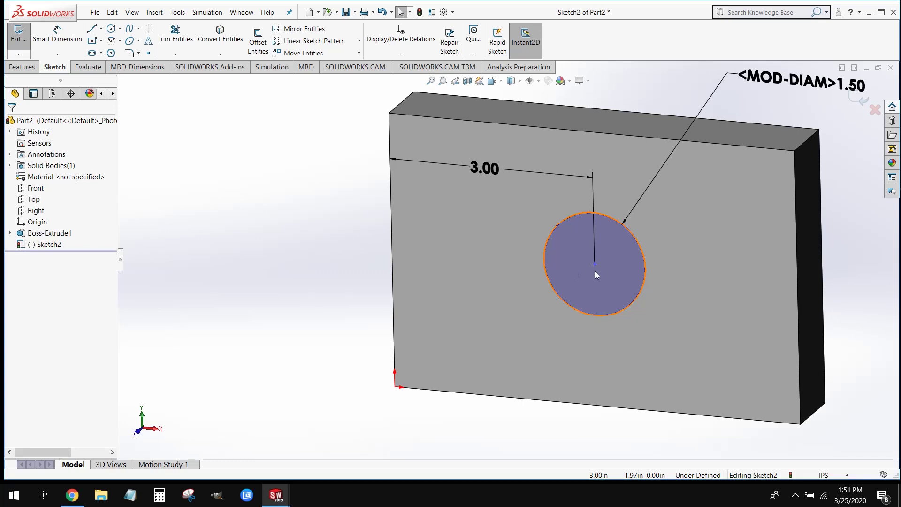
Dimension the circle's center from the plate's bottom edge and set the distance to 2 in
{"action": "left_click_drag", "start_coordinate": [595, 265], "coordinate": [612, 266]}
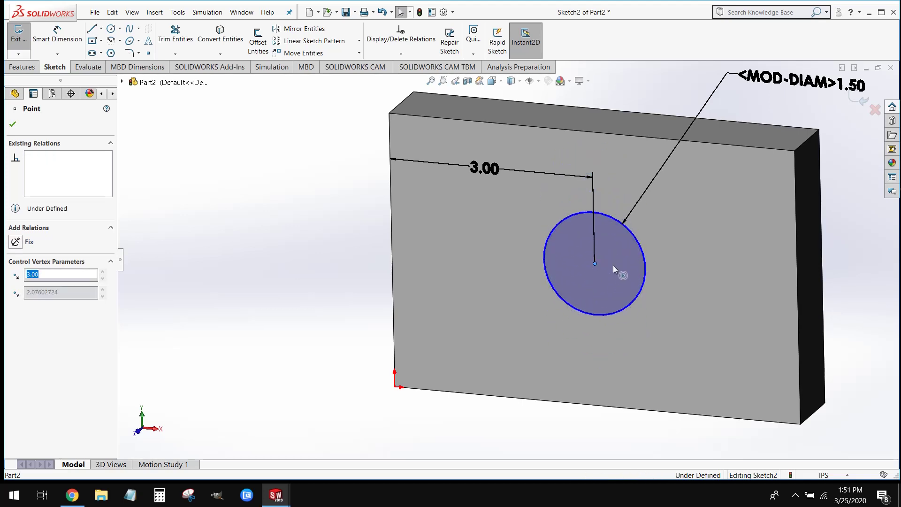
{"action": "left_click", "coordinate": [243, 252]}
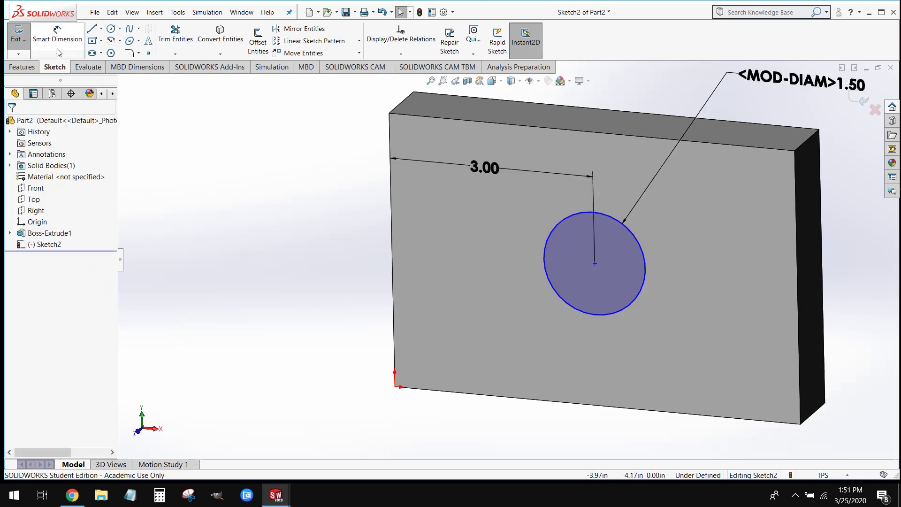
{"action": "left_click", "coordinate": [57, 34]}
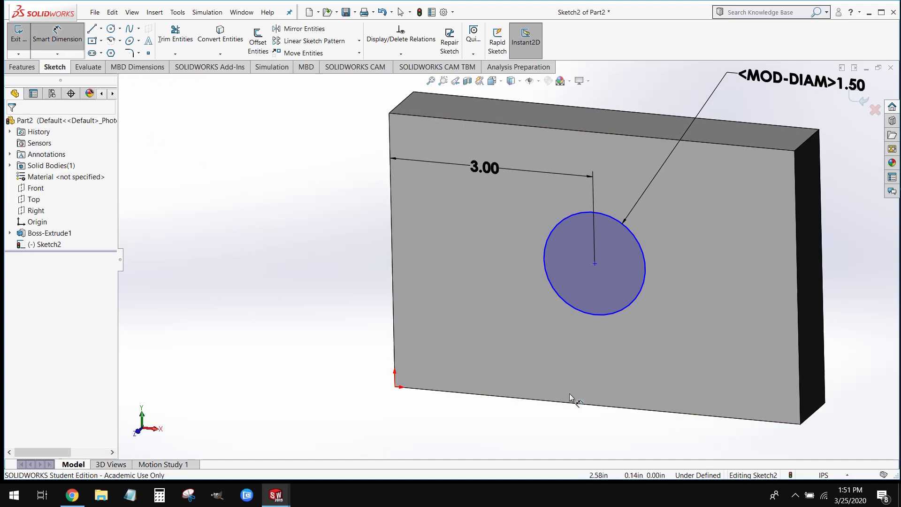
{"action": "left_click", "coordinate": [614, 411]}
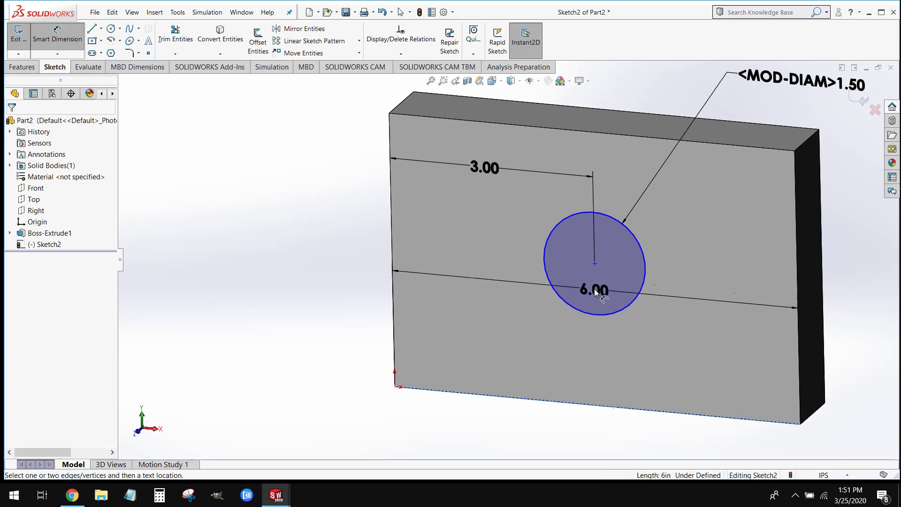
{"action": "left_click", "coordinate": [595, 263]}
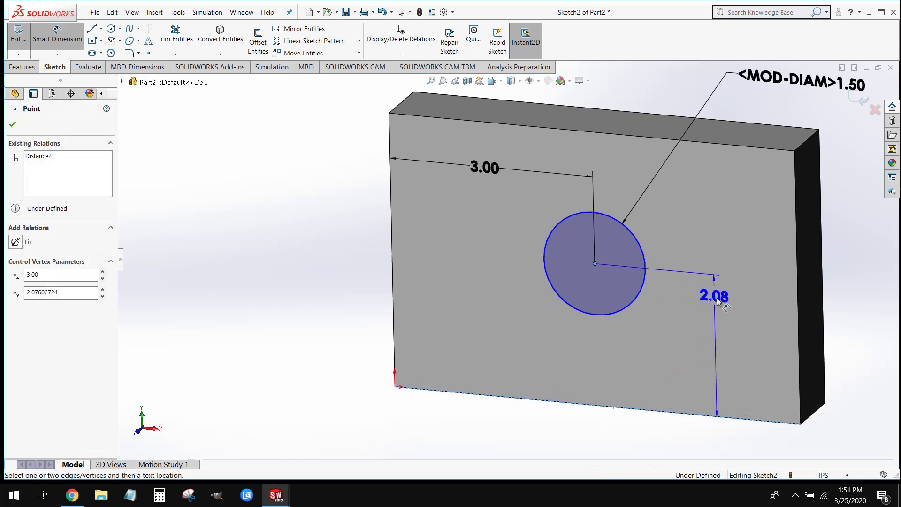
{"action": "left_click", "coordinate": [709, 342]}
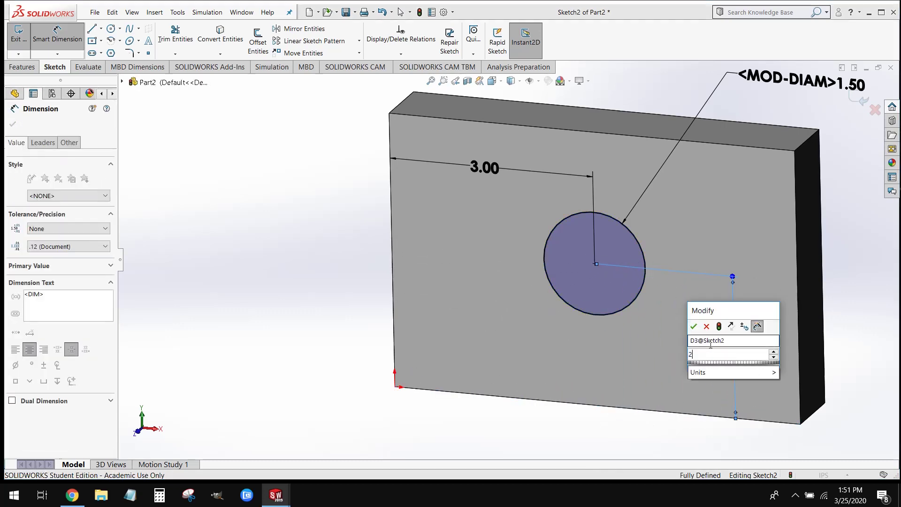
{"action": "type", "text": "2"}
{"action": "key", "text": "Return"}
{"action": "key", "text": "z"}
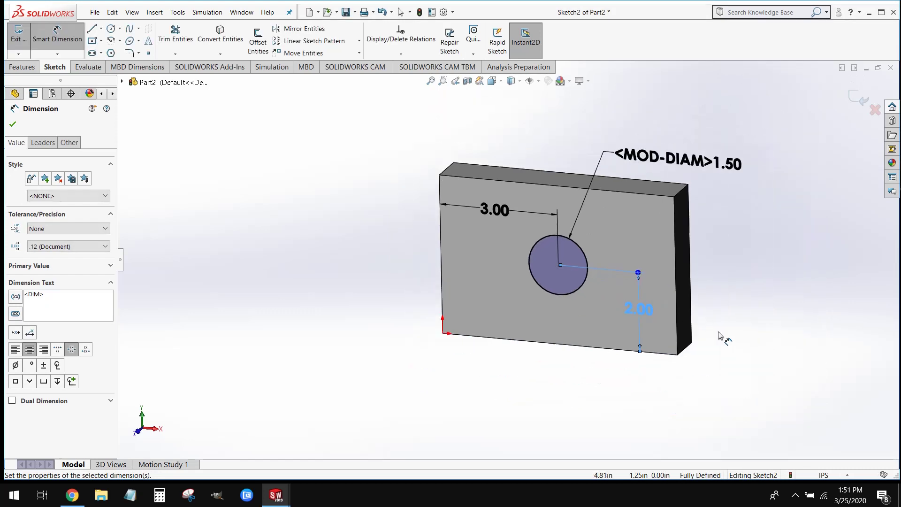
{"action": "key", "text": "Escape"}
{"action": "key", "text": "Escape"}
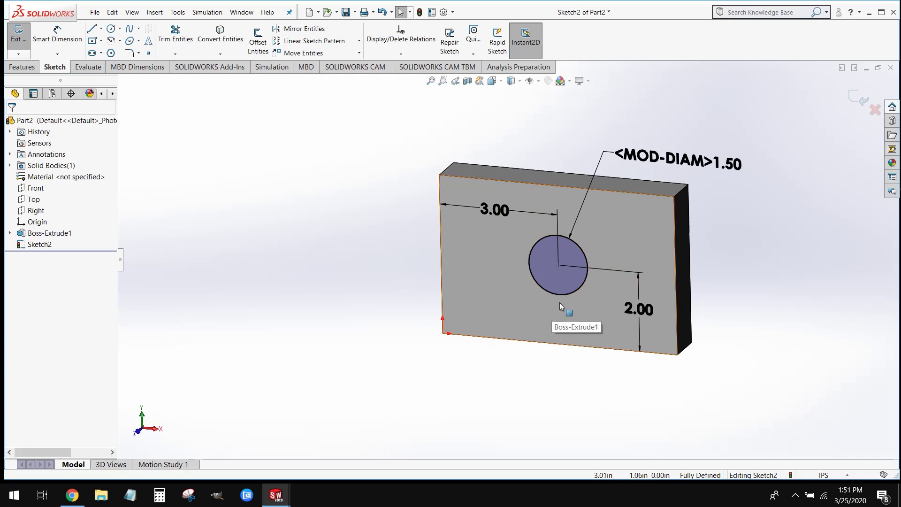
Cut the circle sketch into the plate as a blind extruded cut with a depth of 0.5 in
{"action": "left_click", "coordinate": [24, 70]}
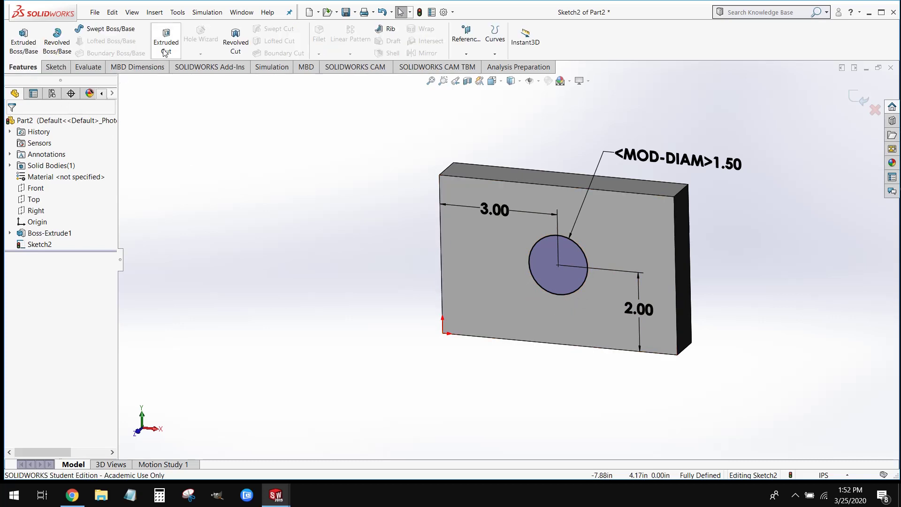
{"action": "left_click", "coordinate": [165, 49]}
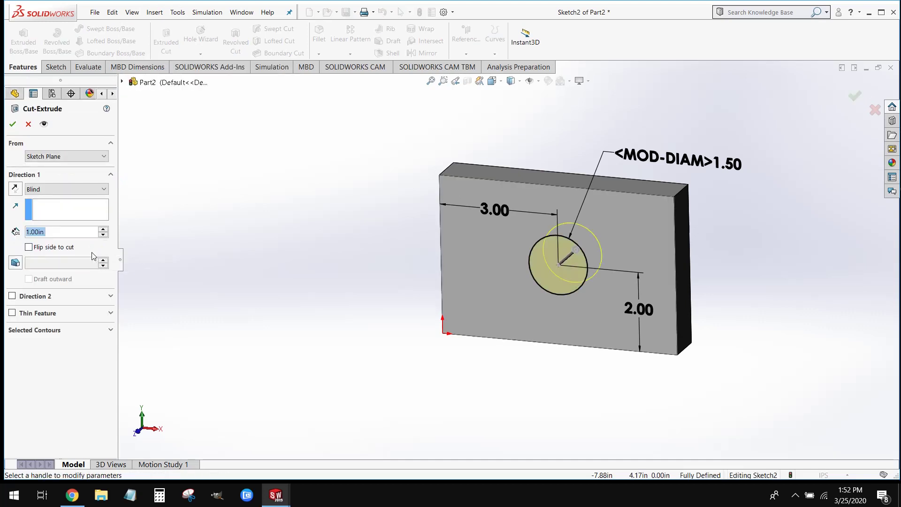
{"action": "type", "text": ".05"}
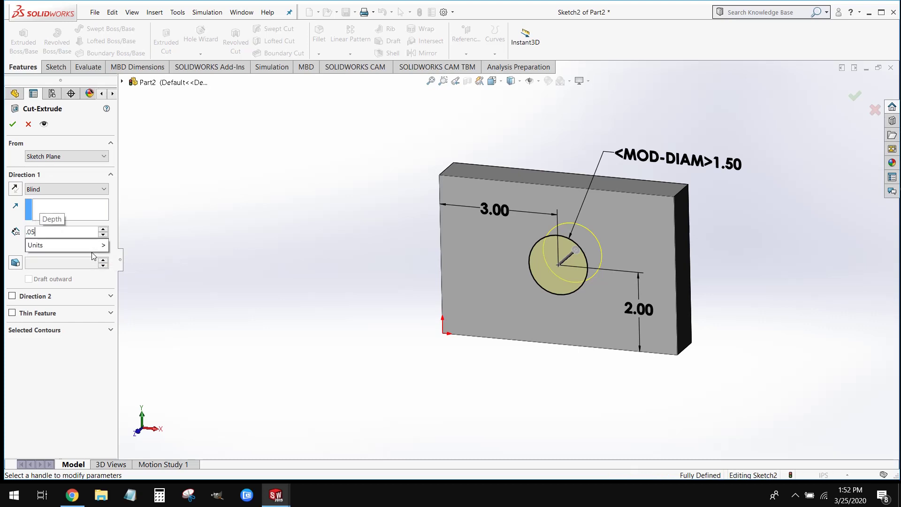
{"action": "key", "text": "BackSpace"}
{"action": "key", "text": "BackSpace"}
{"action": "key", "text": "BackSpace"}
{"action": "type", "text": "0.5"}
{"action": "key", "text": "Return"}
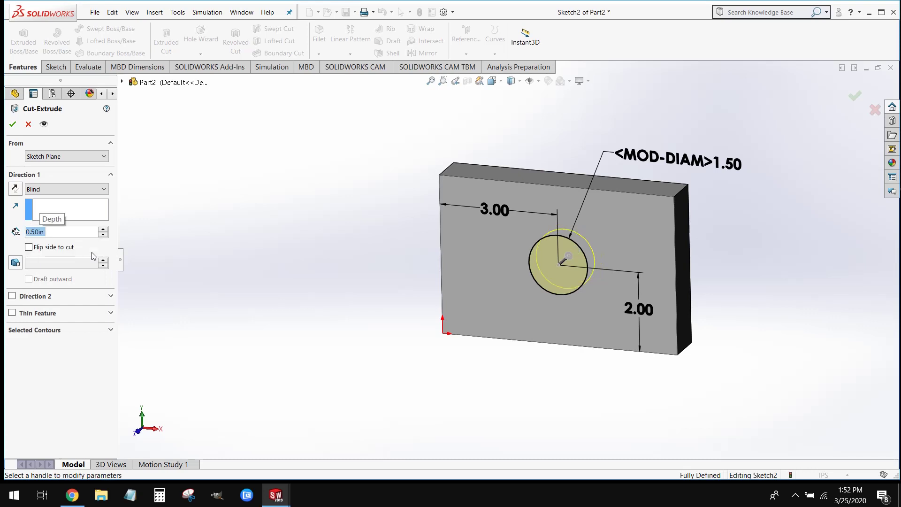
{"action": "left_click", "coordinate": [12, 124]}
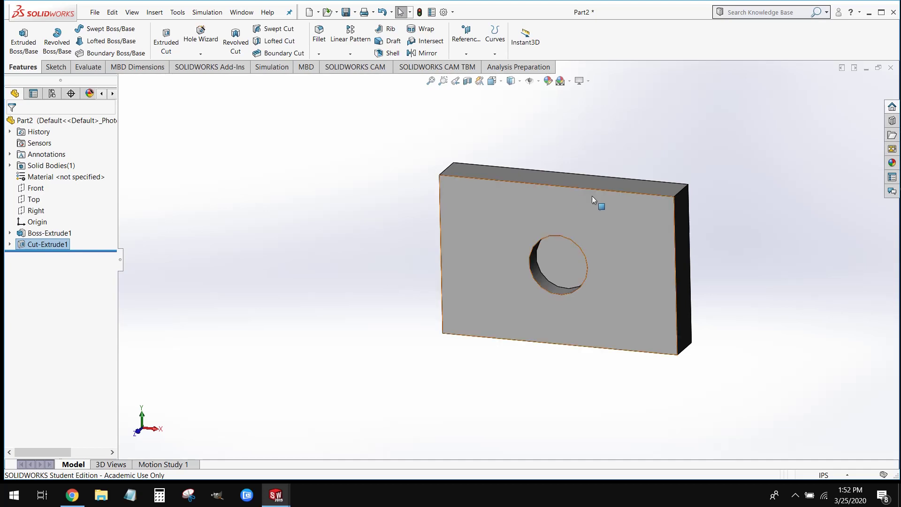
Assign the AISI 1020 steel material to the plate
{"action": "scroll", "coordinate": [595, 213], "scroll_direction": "down", "scroll_amount": 2}
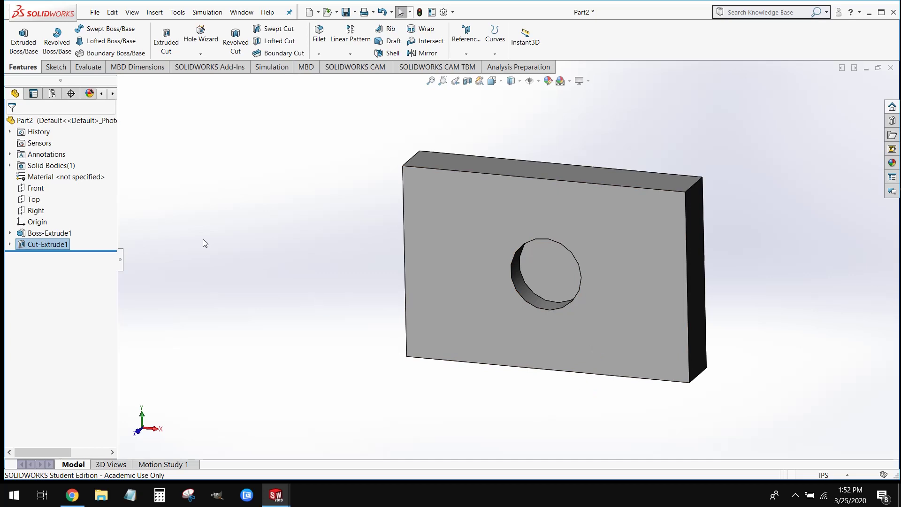
{"action": "right_click", "coordinate": [38, 181]}
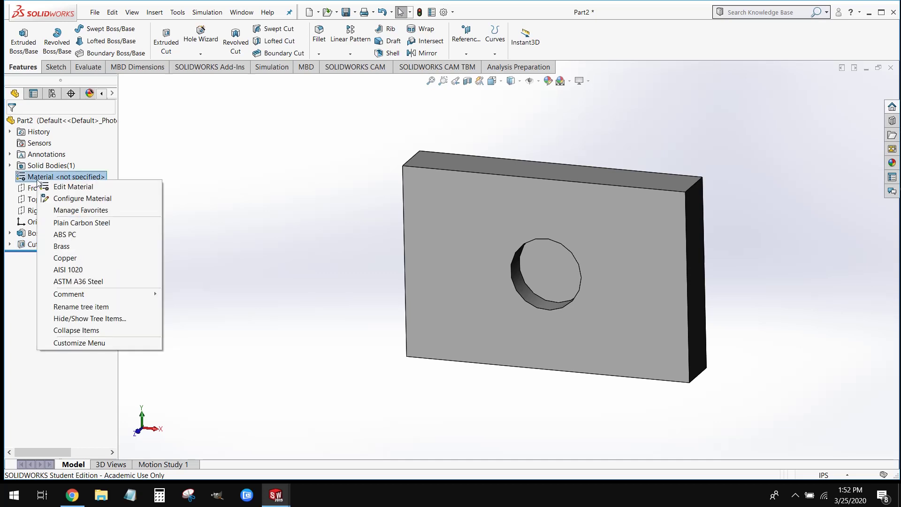
{"action": "left_click", "coordinate": [72, 187]}
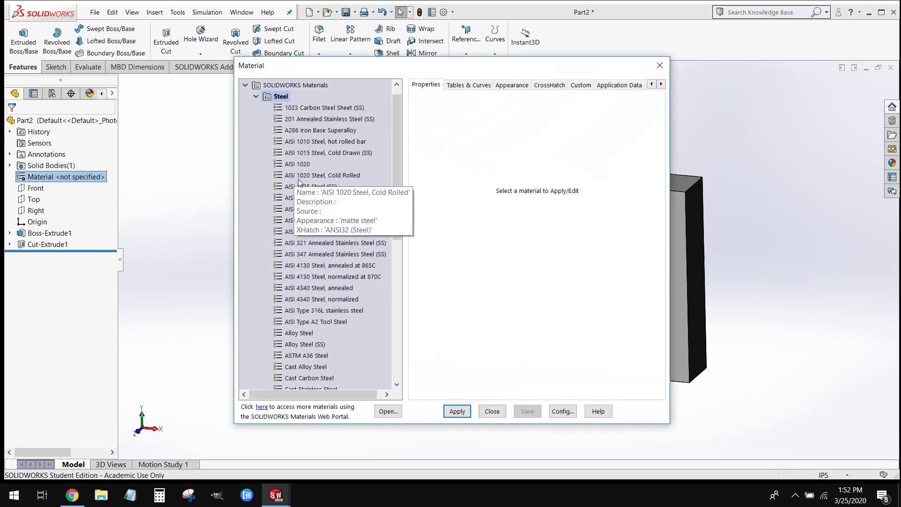
{"action": "left_click", "coordinate": [299, 164]}
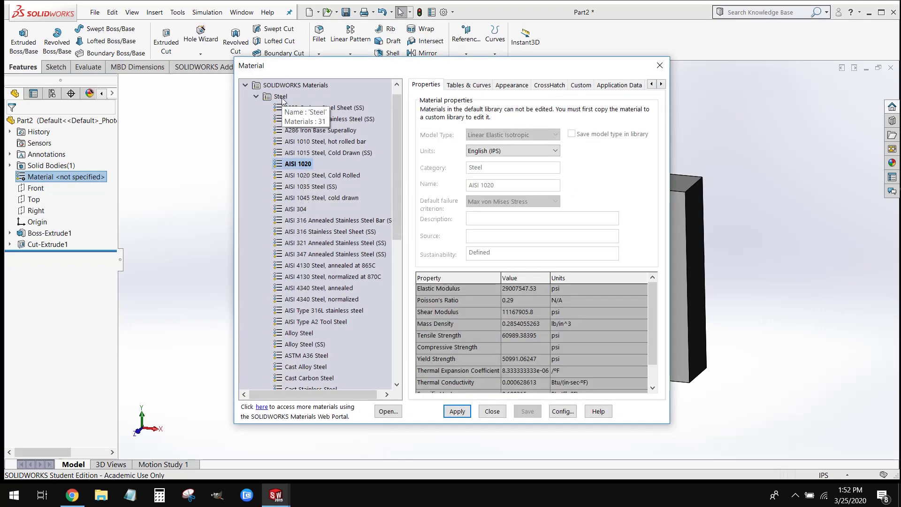
{"action": "left_click", "coordinate": [457, 410]}
{"action": "left_click", "coordinate": [491, 411]}
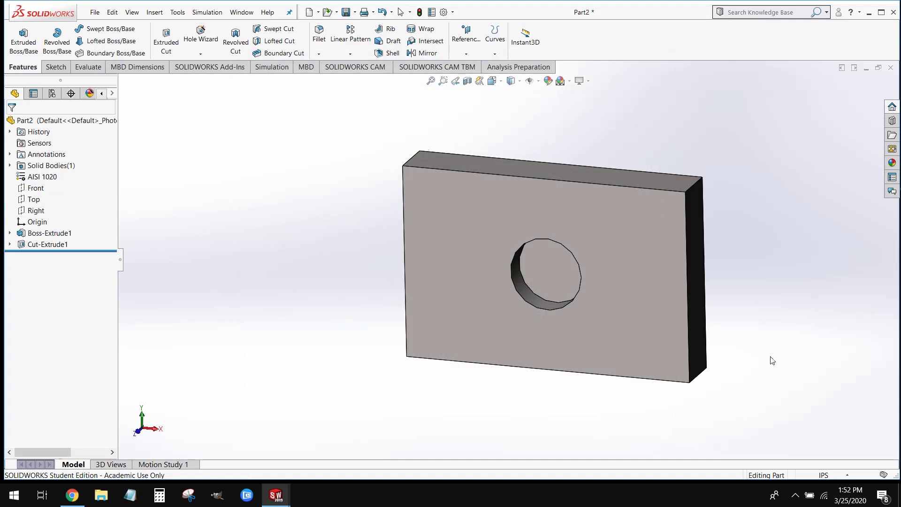
Edit the plate's appearance and change its color to a light peach with red 255 and green 229
{"action": "mouse_move", "coordinate": [772, 361]}
{"action": "middle_mouse_down"}
{"action": "mouse_move", "coordinate": [754, 368]}
{"action": "mouse_move", "coordinate": [802, 321]}
{"action": "mouse_move", "coordinate": [761, 322]}
{"action": "mouse_move", "coordinate": [761, 353]}
{"action": "middle_mouse_up"}
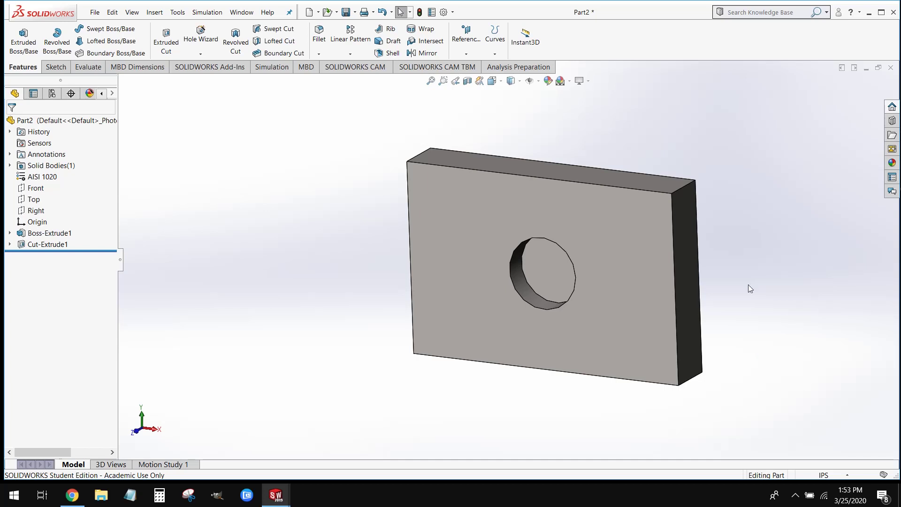
{"action": "left_click", "coordinate": [550, 85]}
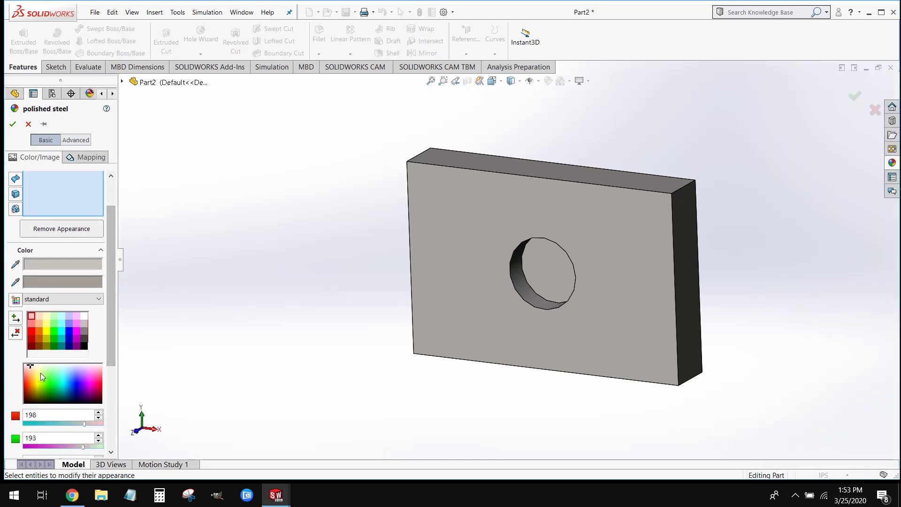
{"action": "left_click_drag", "start_coordinate": [40, 372], "coordinate": [100, 370]}
{"action": "left_click_drag", "start_coordinate": [41, 371], "coordinate": [78, 398]}
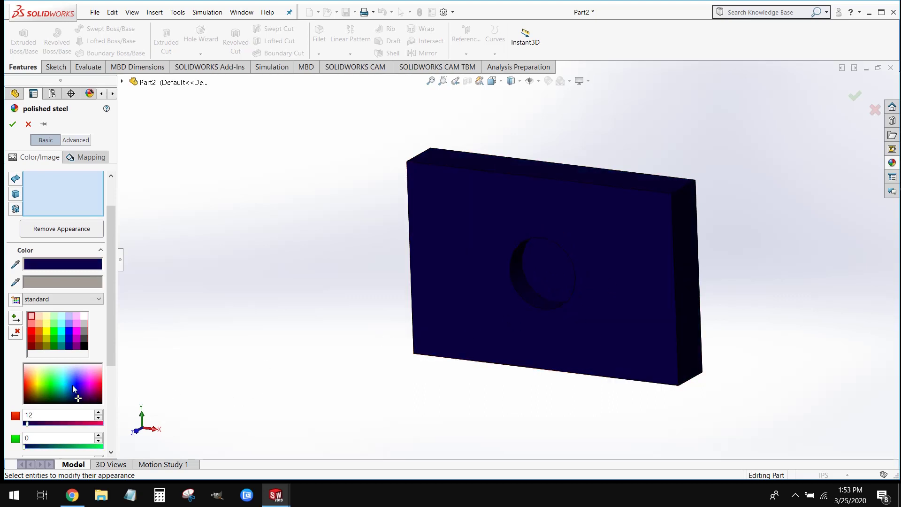
{"action": "mouse_move", "coordinate": [74, 390]}
{"action": "left_mouse_down"}
{"action": "mouse_move", "coordinate": [74, 378]}
{"action": "mouse_move", "coordinate": [72, 389]}
{"action": "left_mouse_up"}
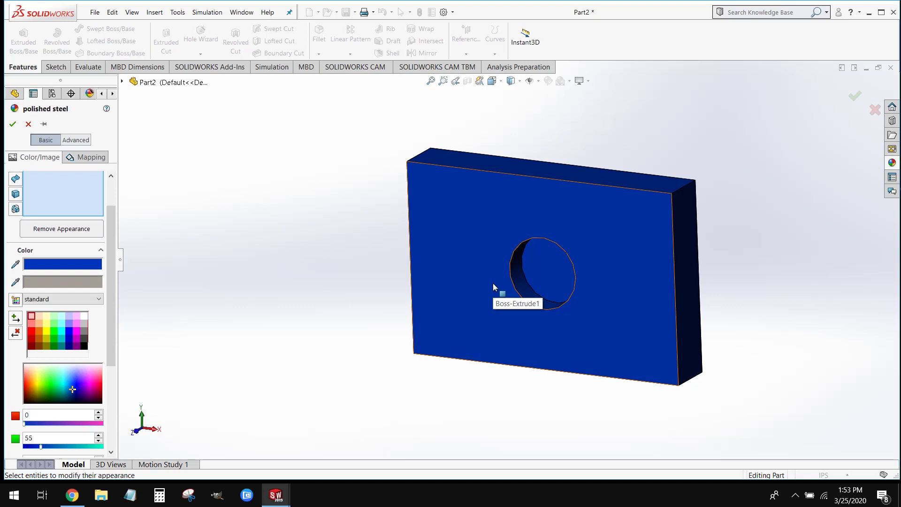
{"action": "left_click", "coordinate": [52, 373]}
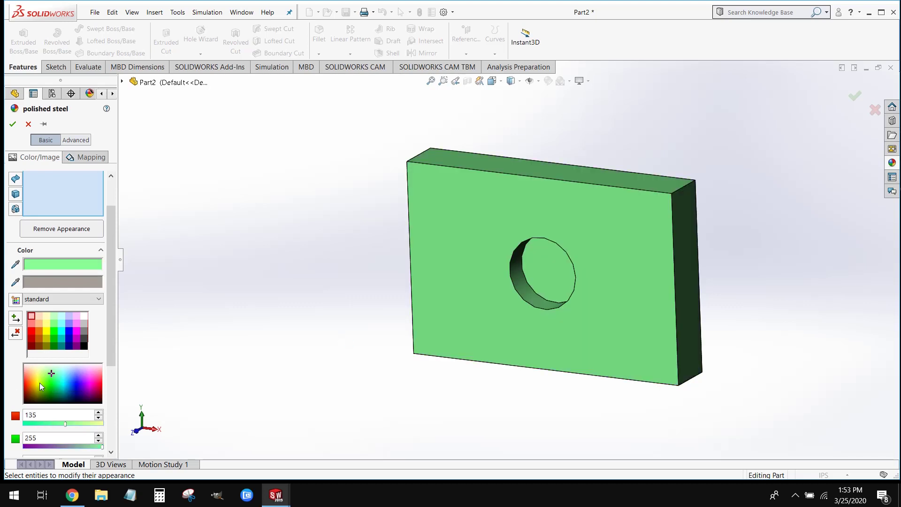
{"action": "left_click", "coordinate": [35, 367]}
{"action": "left_click", "coordinate": [46, 367]}
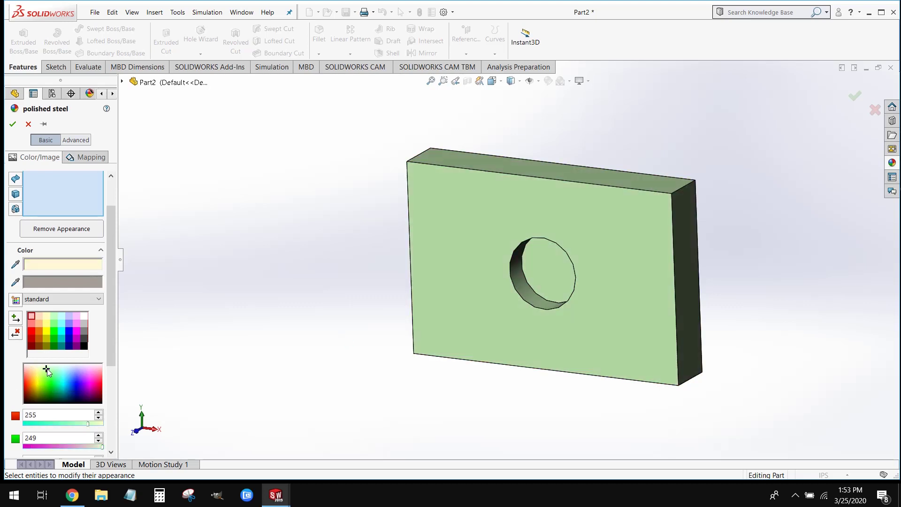
{"action": "left_click", "coordinate": [30, 366]}
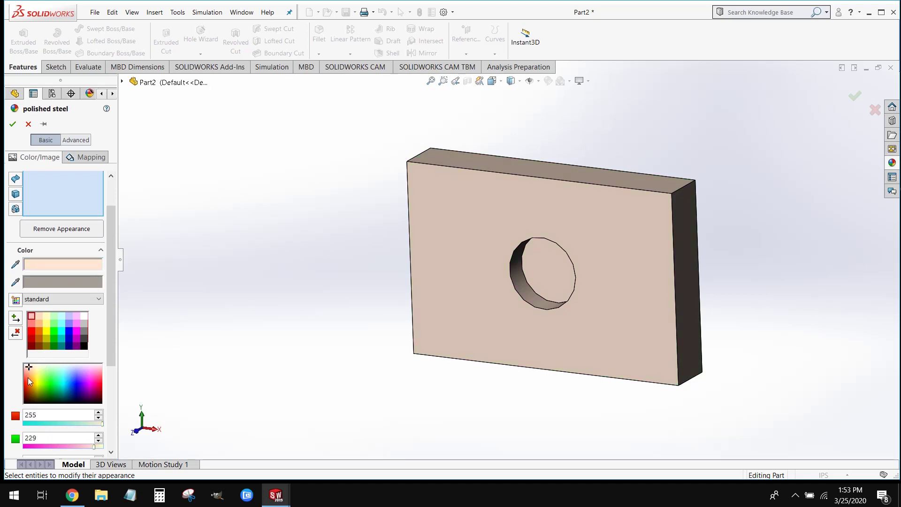
{"action": "left_click", "coordinate": [13, 125]}
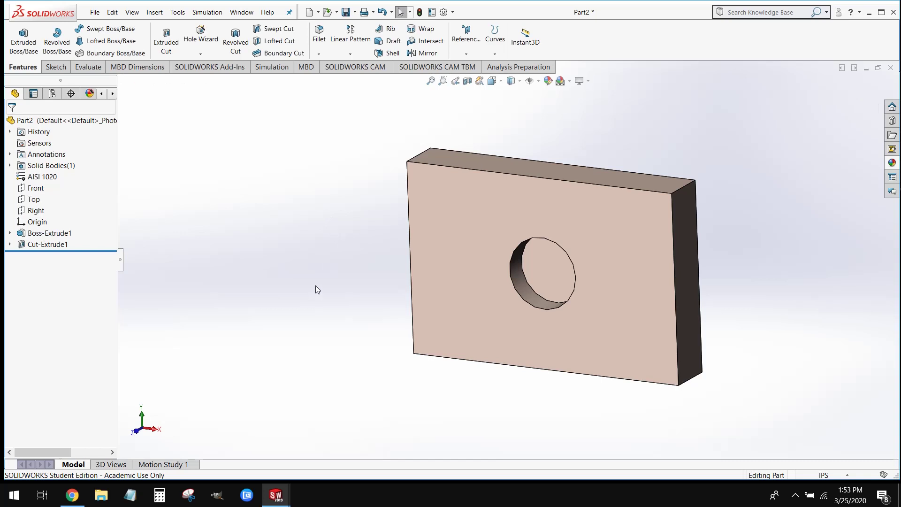
Minimize the plate's document window and create a new part document
{"action": "left_click", "coordinate": [346, 13]}
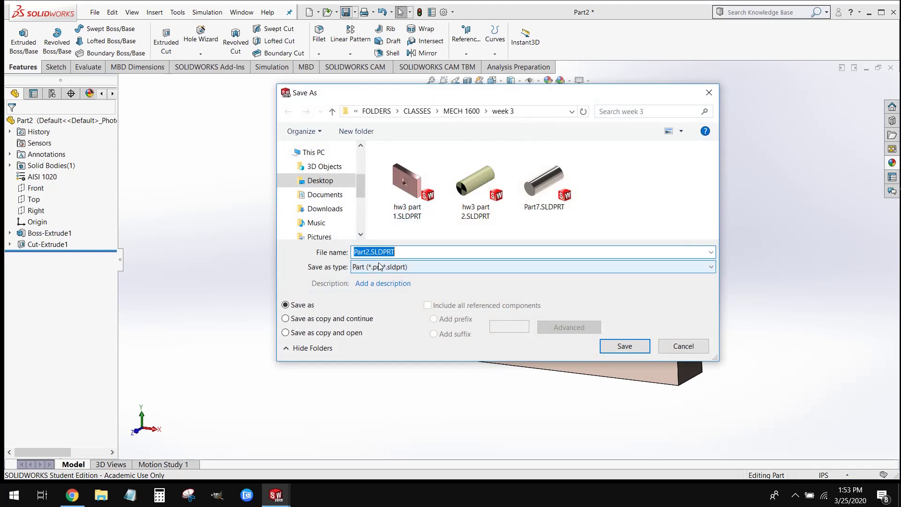
{"action": "left_click", "coordinate": [683, 348]}
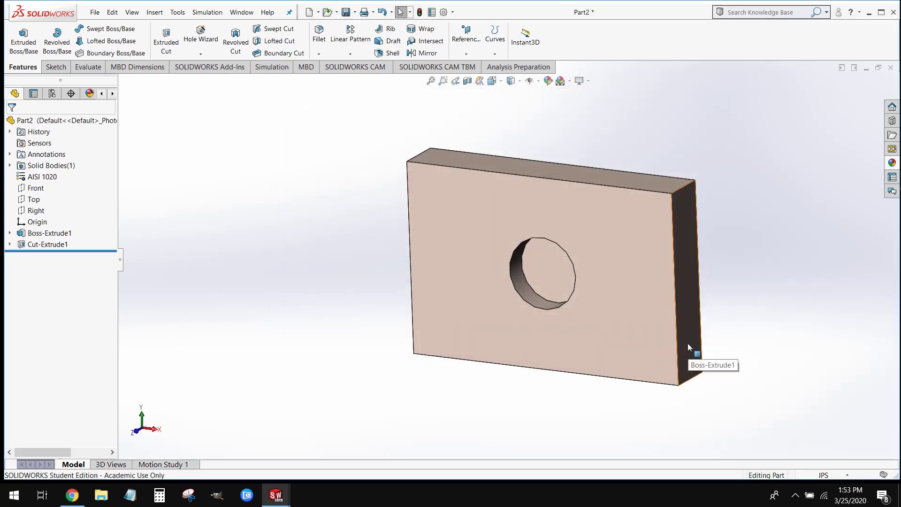
{"action": "left_click", "coordinate": [867, 68]}
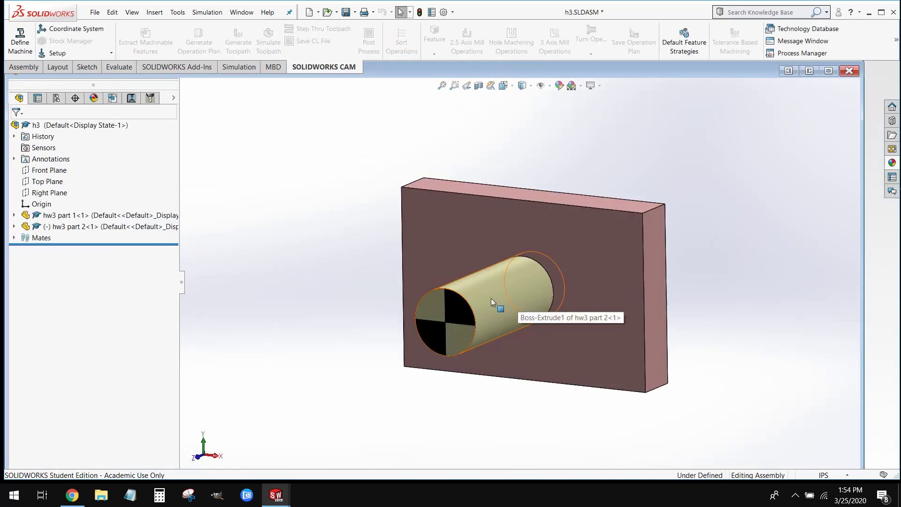
{"action": "left_click", "coordinate": [94, 12]}
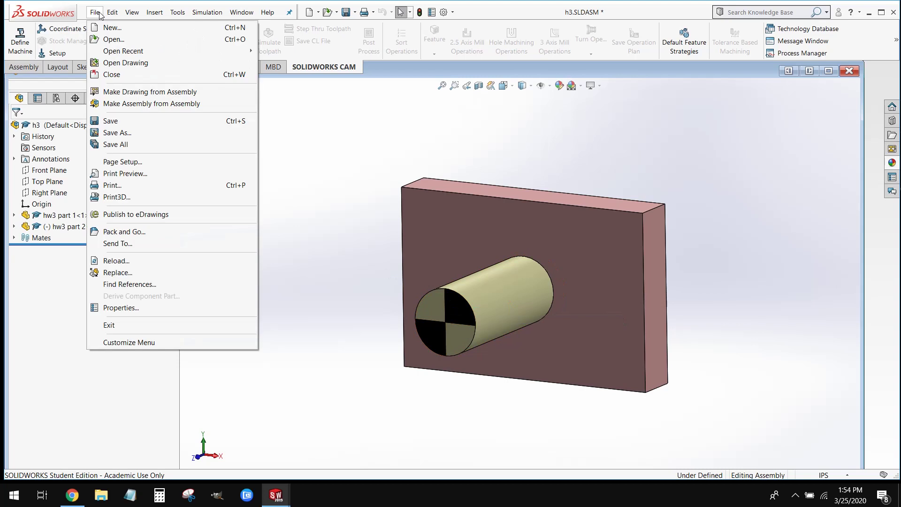
{"action": "left_click", "coordinate": [102, 28]}
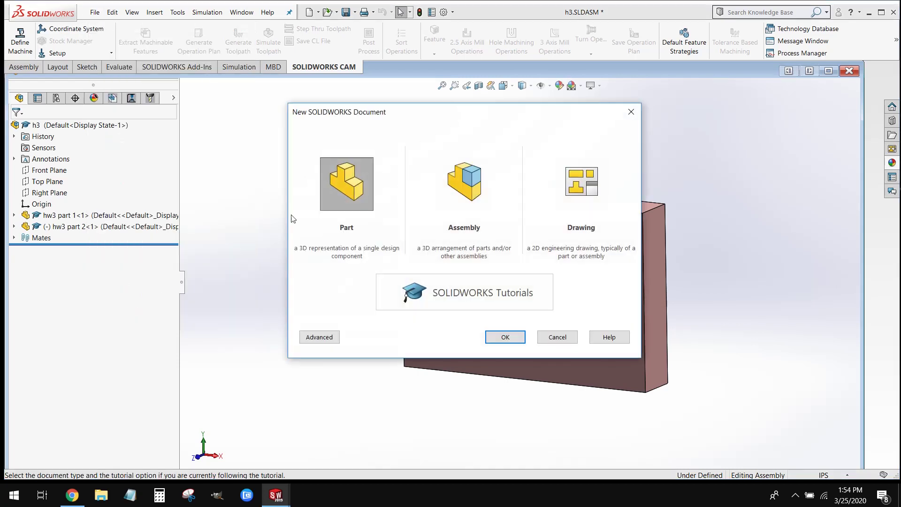
{"action": "left_click", "coordinate": [359, 202]}
{"action": "left_click", "coordinate": [506, 336]}
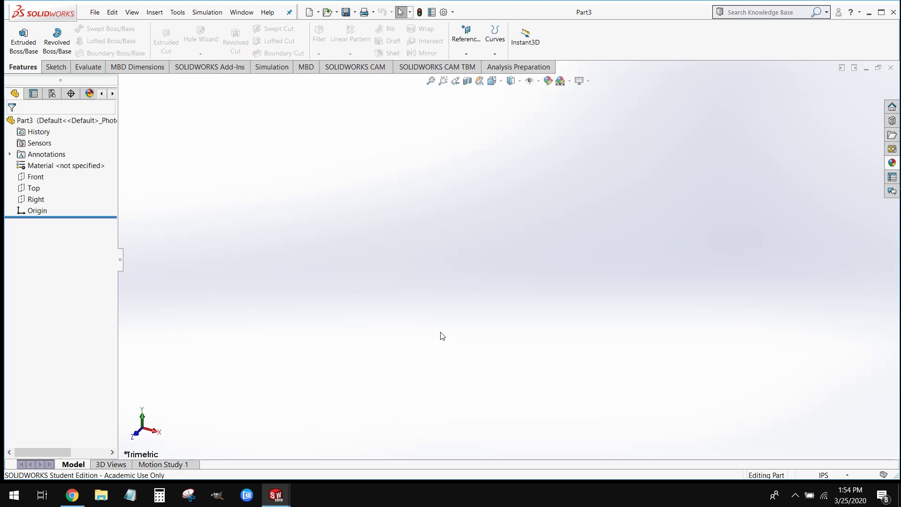
Check that the document units are set to IPS and start a sketch on the Front plane
{"action": "left_click", "coordinate": [826, 475]}
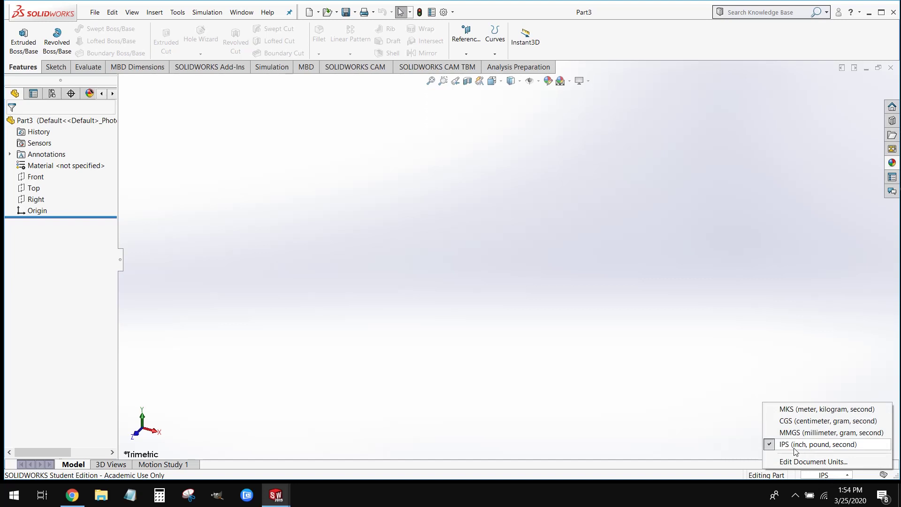
{"action": "left_click", "coordinate": [441, 340]}
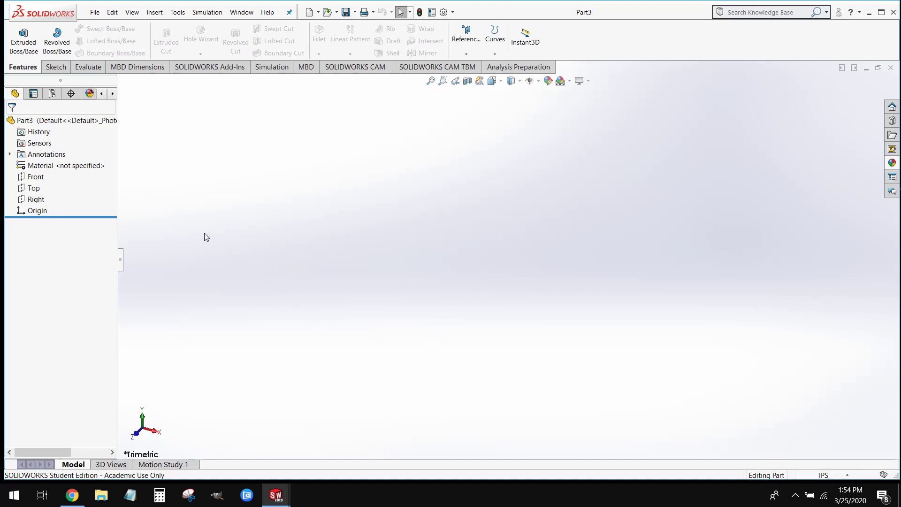
{"action": "left_click", "coordinate": [30, 181]}
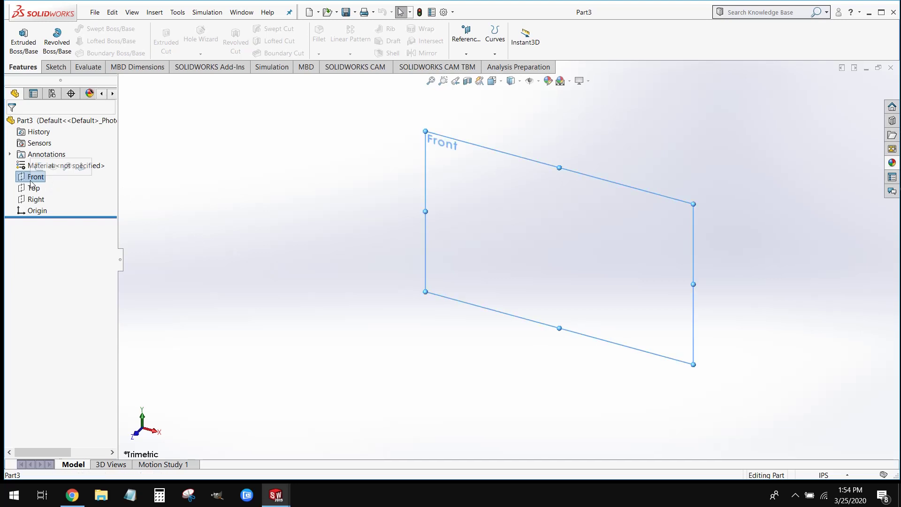
{"action": "left_click", "coordinate": [55, 66]}
{"action": "left_click", "coordinate": [21, 42]}
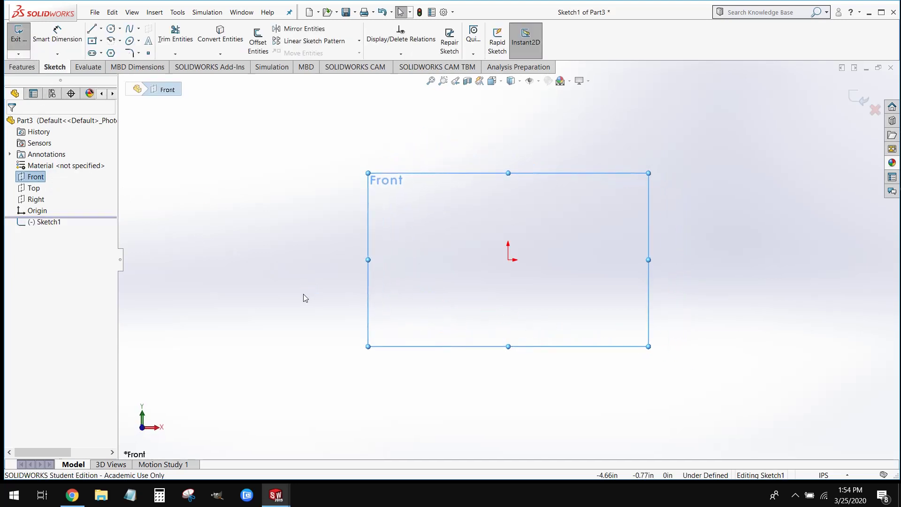
Sketch a circle centred on the origin with a radius of about 2.15 in
{"action": "left_click", "coordinate": [113, 31]}
{"action": "left_click", "coordinate": [113, 30]}
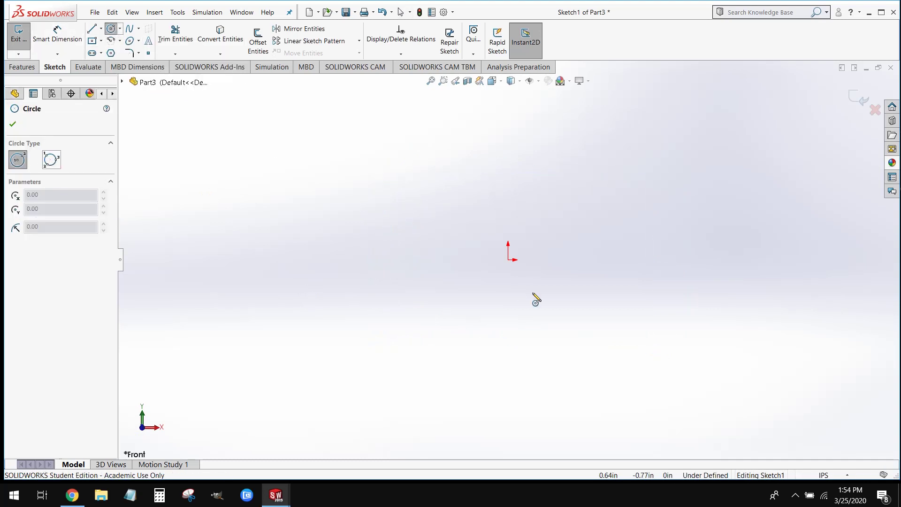
{"action": "left_click", "coordinate": [507, 258]}
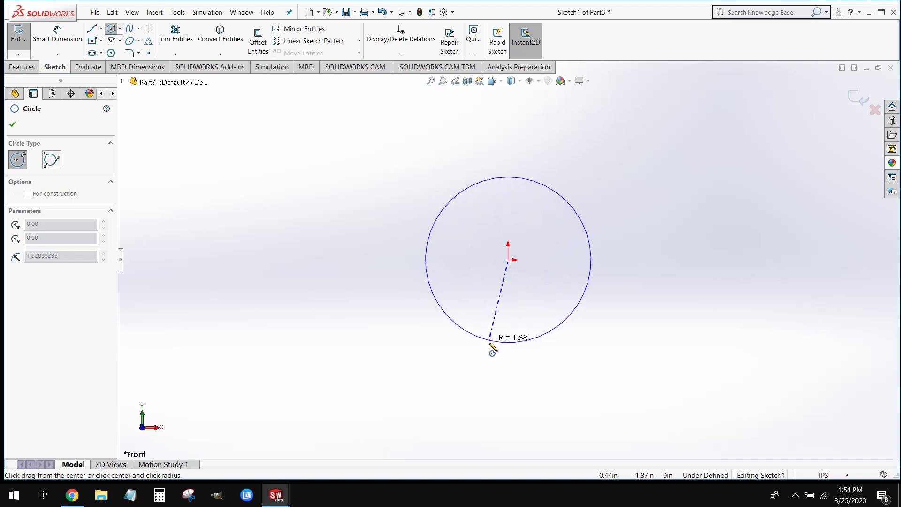
{"action": "left_click", "coordinate": [484, 351]}
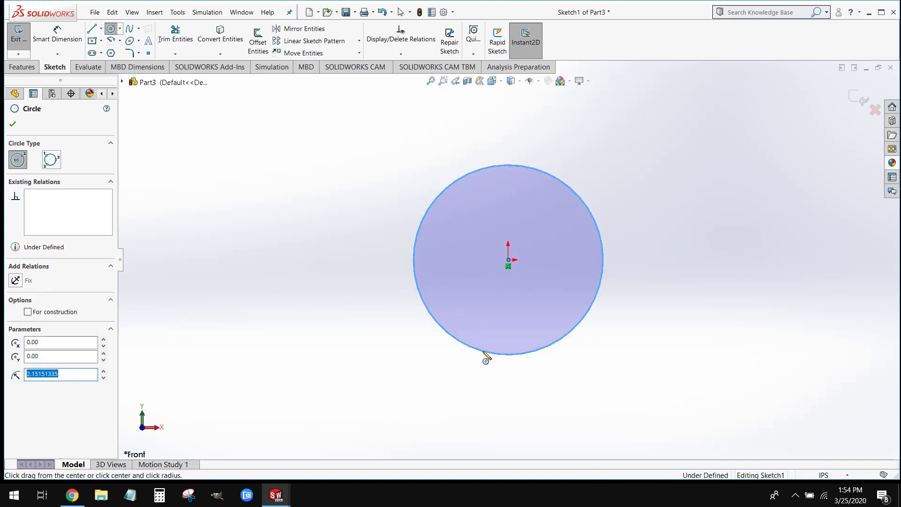
{"action": "key", "text": "Escape"}
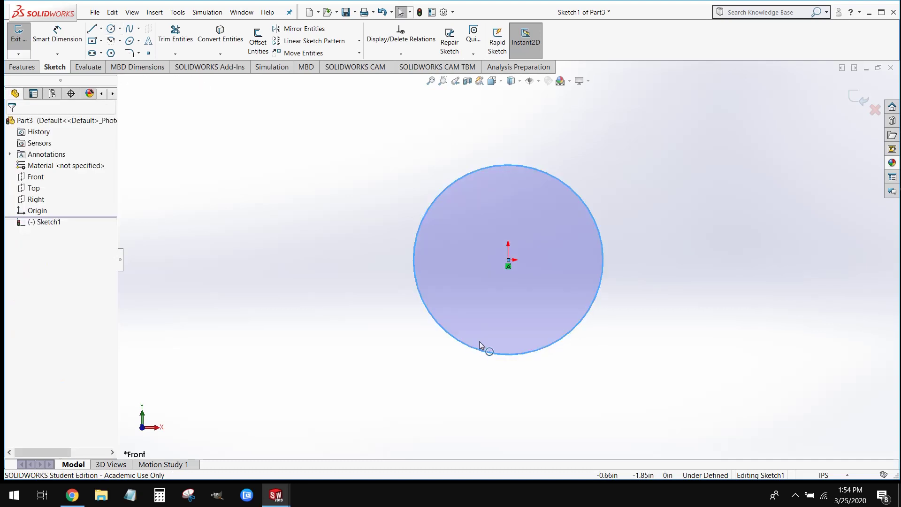
Dimension the circle's diameter and set it to 1.5 in
{"action": "left_click", "coordinate": [73, 51]}
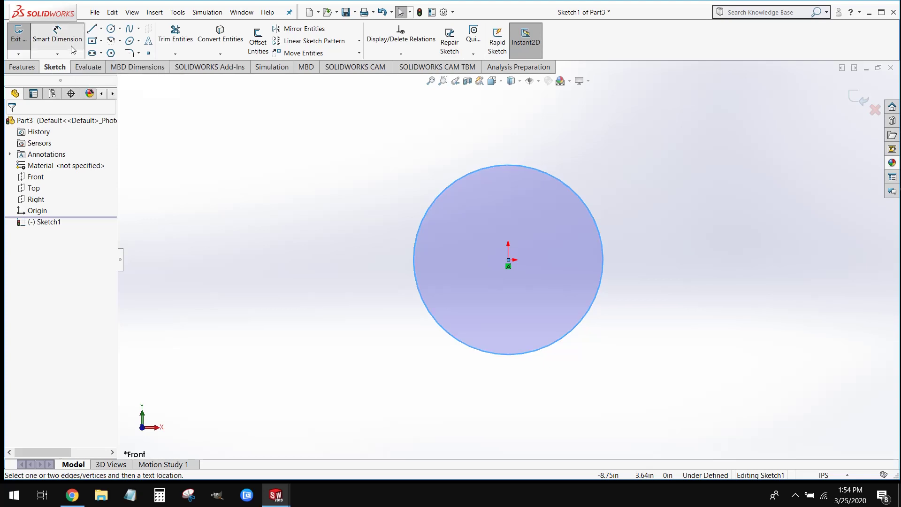
{"action": "left_click", "coordinate": [586, 205]}
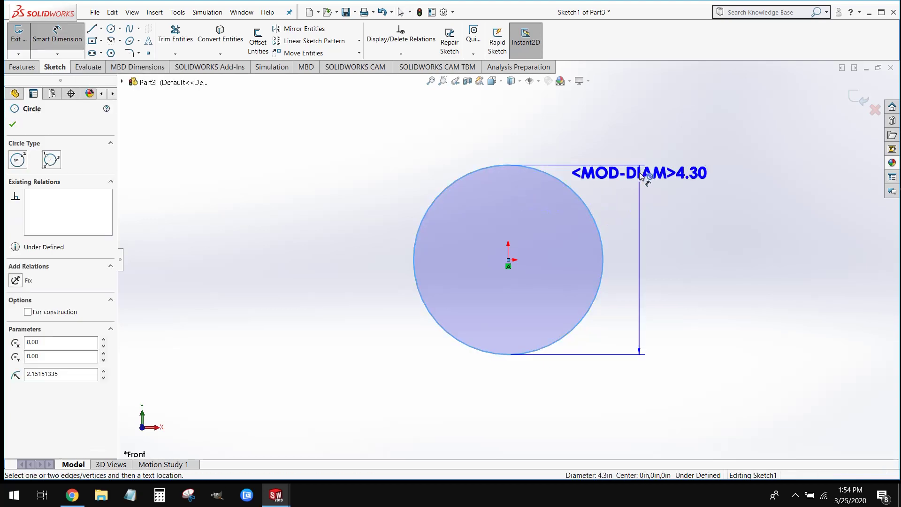
{"action": "left_click", "coordinate": [641, 173]}
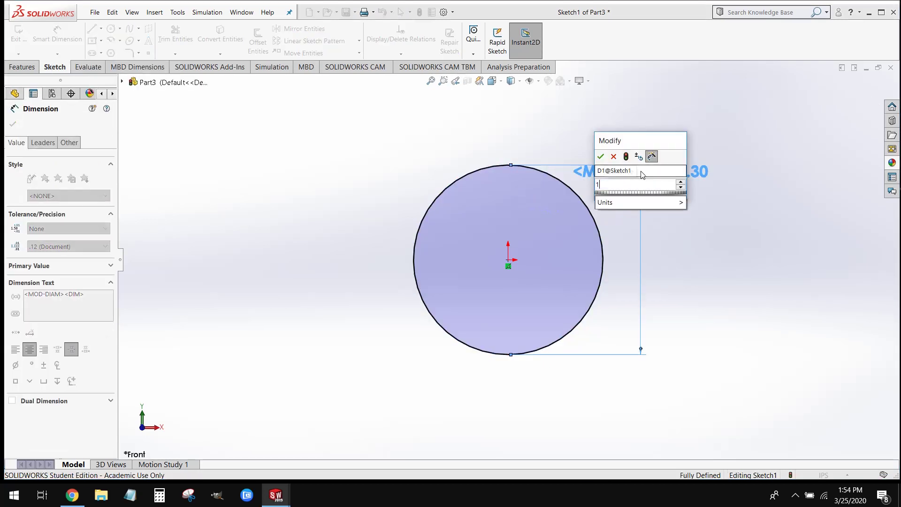
{"action": "type", "text": "1.5"}
{"action": "key", "text": "Return"}
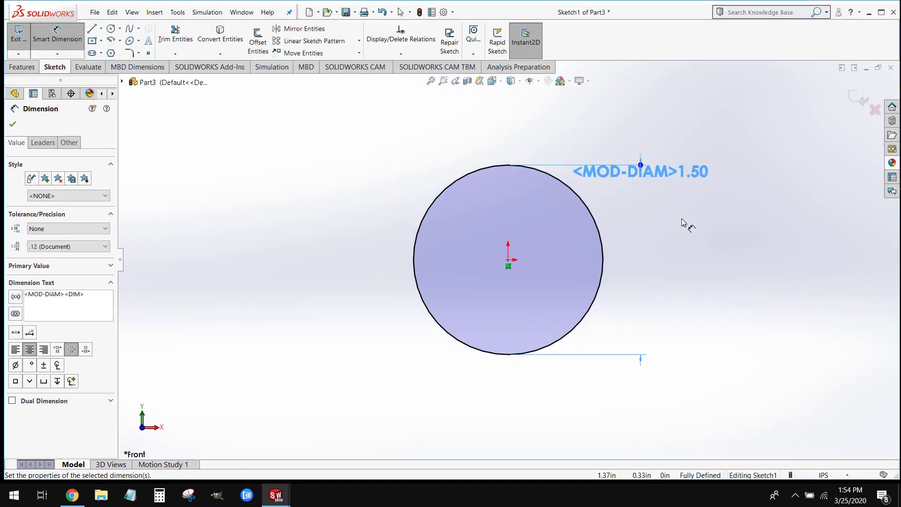
{"action": "key", "text": "Escape"}
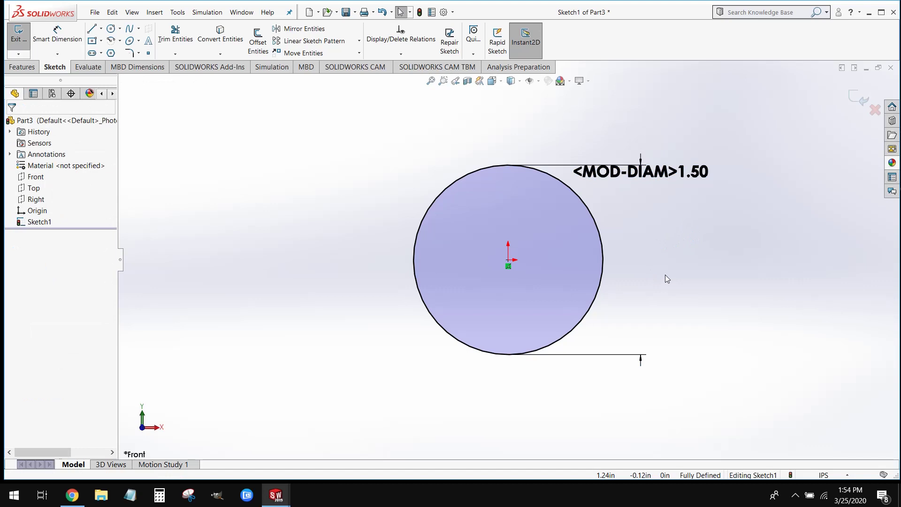
{"action": "key", "text": "z"}
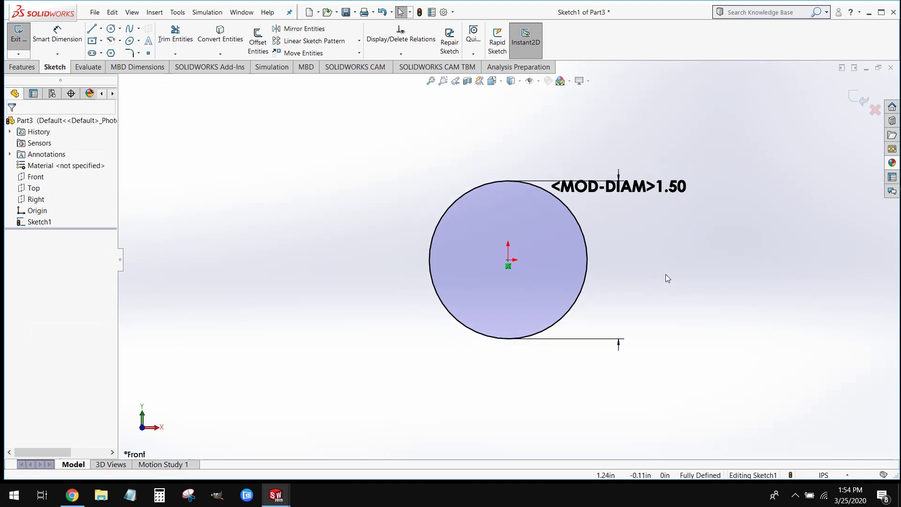
Extrude the circle sketch as a blind boss with a depth of 4 in to form the cylinder
{"action": "left_click", "coordinate": [30, 71]}
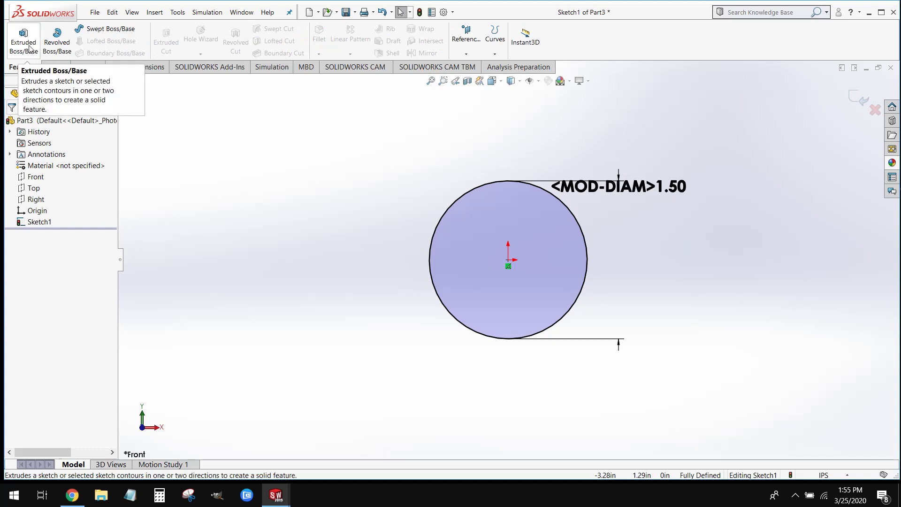
{"action": "left_click", "coordinate": [29, 48]}
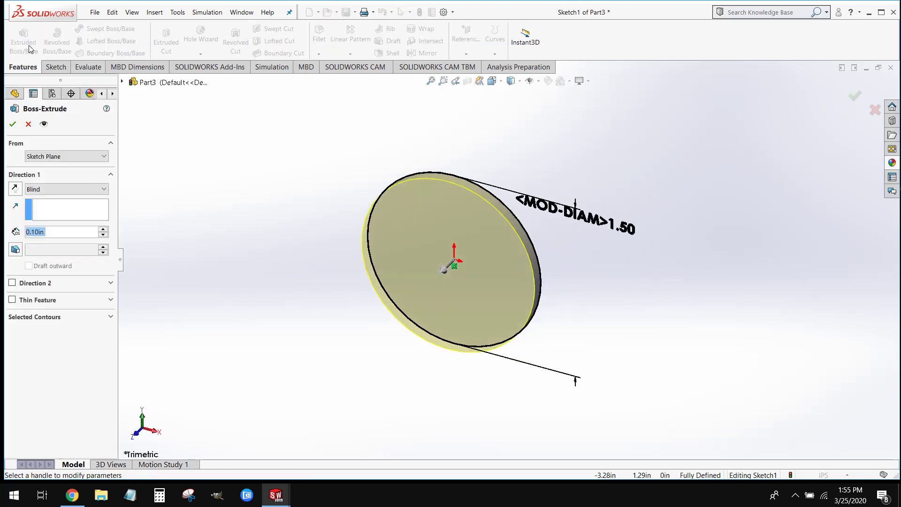
{"action": "type", "text": "4"}
{"action": "key", "text": "Return"}
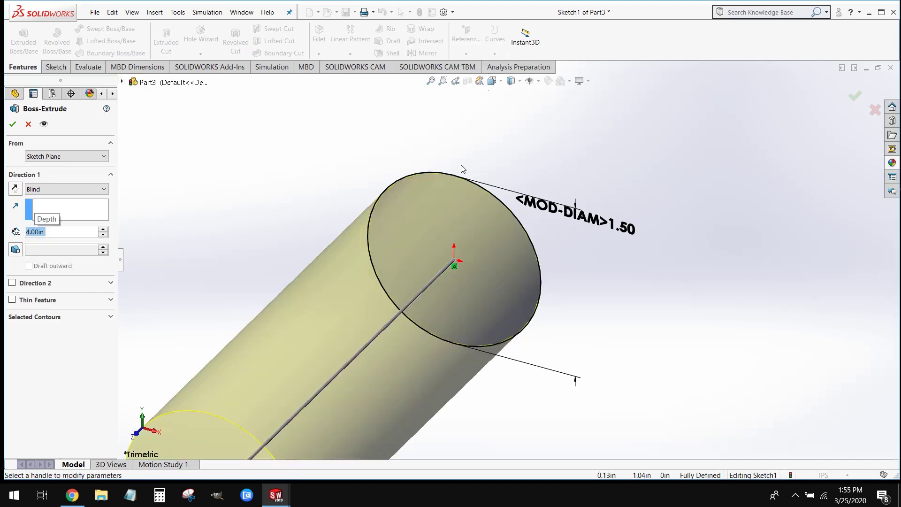
{"action": "key", "text": "z"}
{"action": "key", "text": "z"}
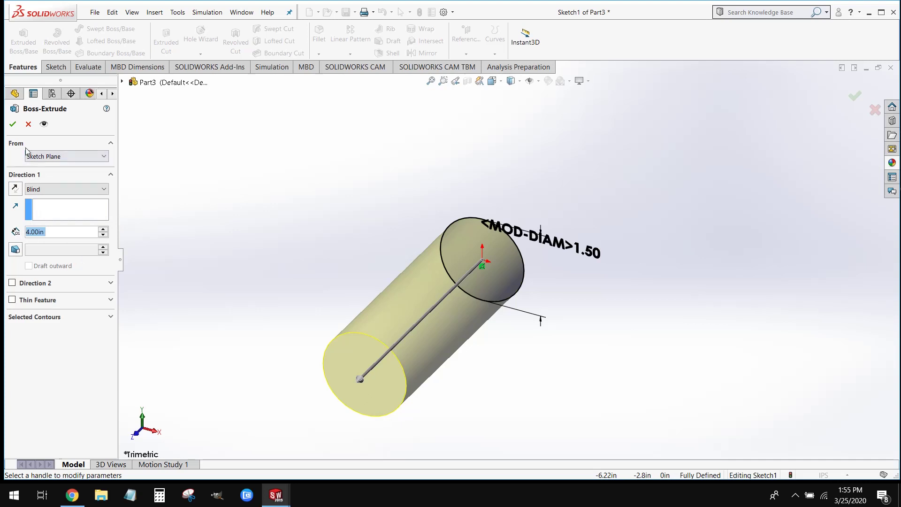
{"action": "left_click", "coordinate": [12, 124]}
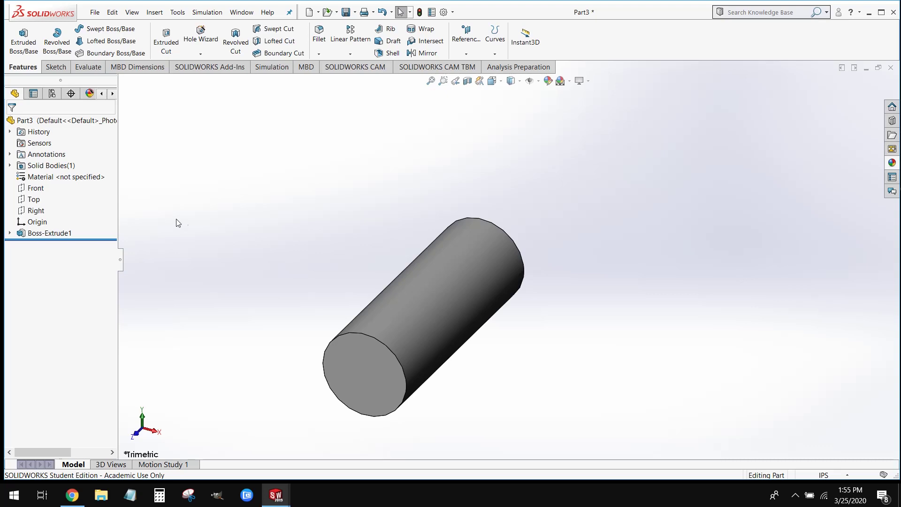
Assign the AISI 1020 steel material to the cylinder
{"action": "right_click", "coordinate": [76, 177]}
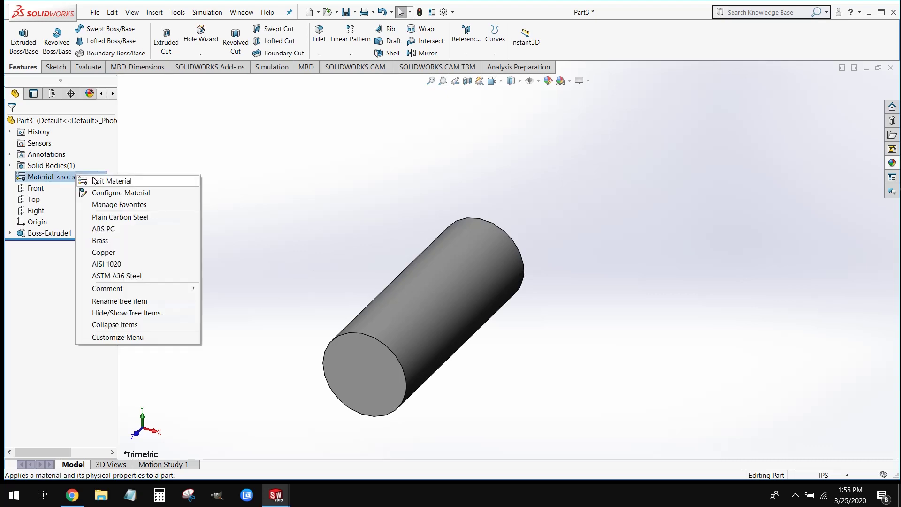
{"action": "left_click", "coordinate": [96, 182]}
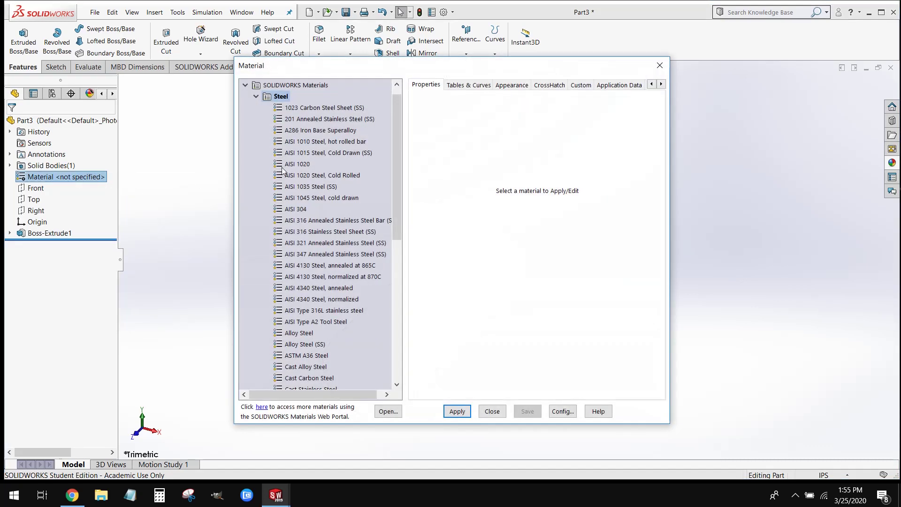
{"action": "left_click", "coordinate": [299, 165]}
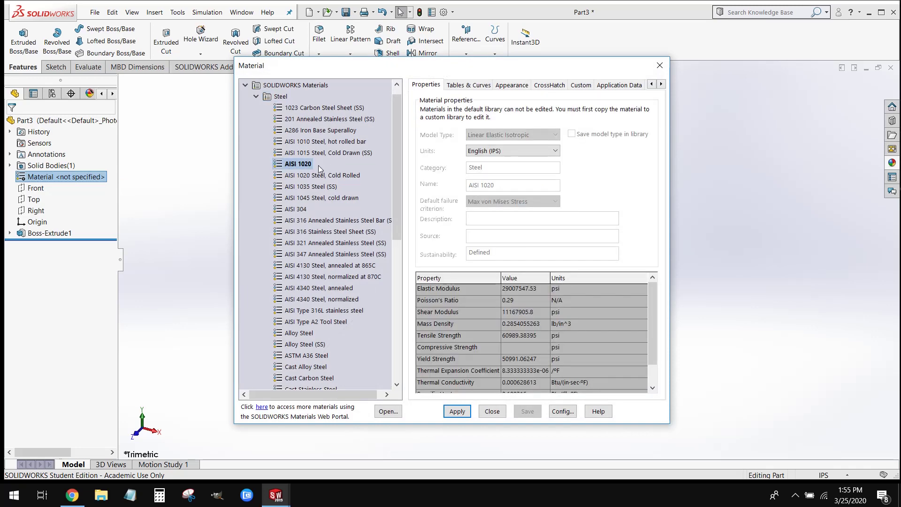
{"action": "left_click", "coordinate": [456, 411]}
{"action": "left_click", "coordinate": [492, 411]}
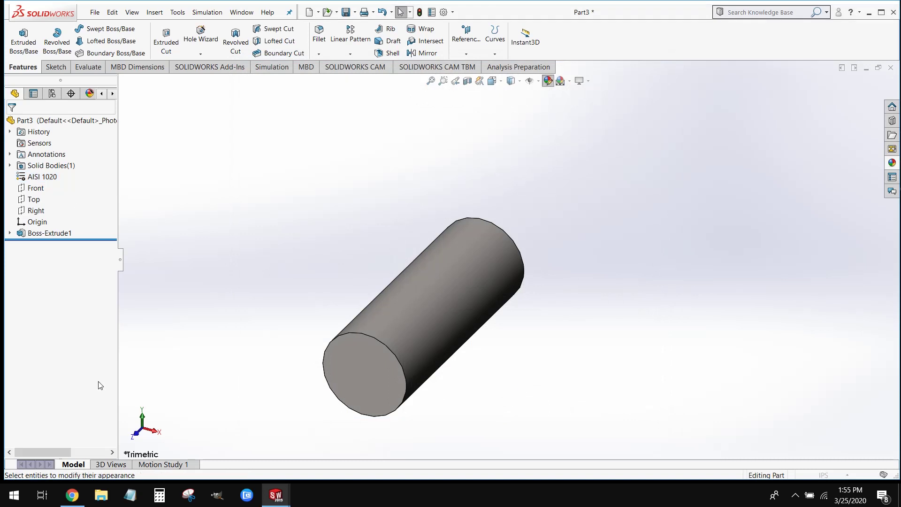
Change the color of the cylinder part's appearance to a light mint green
{"action": "left_click", "coordinate": [56, 413]}
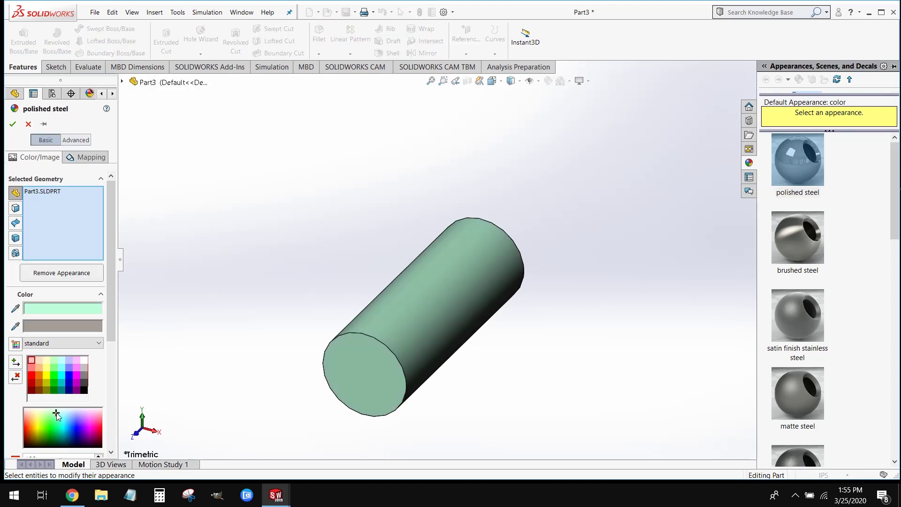
{"action": "left_click", "coordinate": [13, 124]}
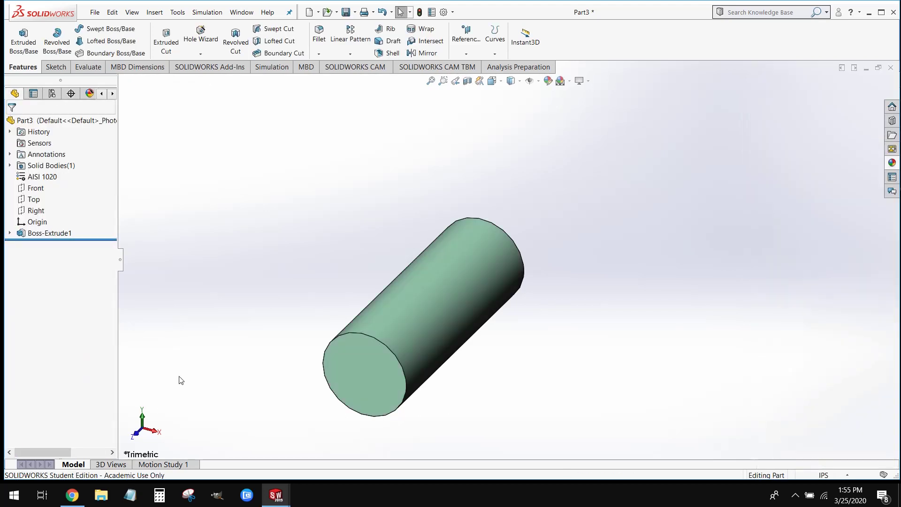
{"action": "key", "text": "z"}
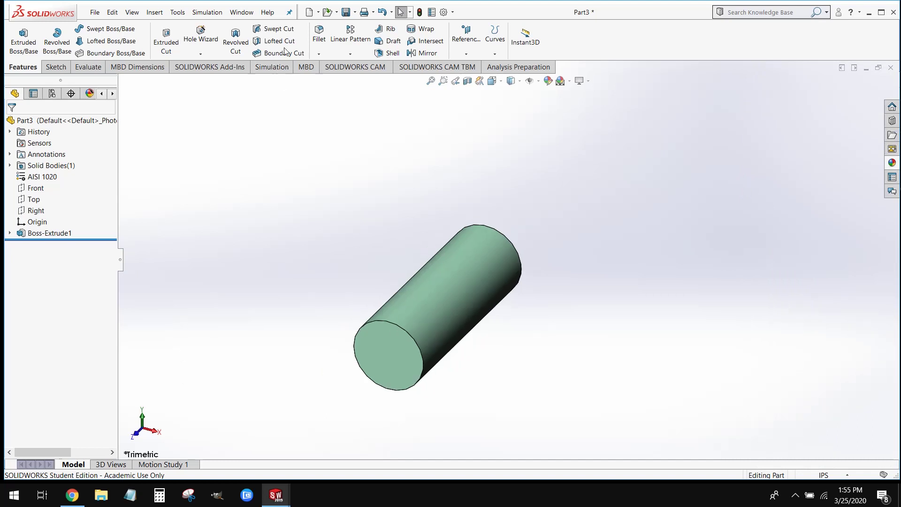
Minimize the document windows of the cylinder part and the h3 assembly, leaving the part unsaved
{"action": "left_click", "coordinate": [346, 12]}
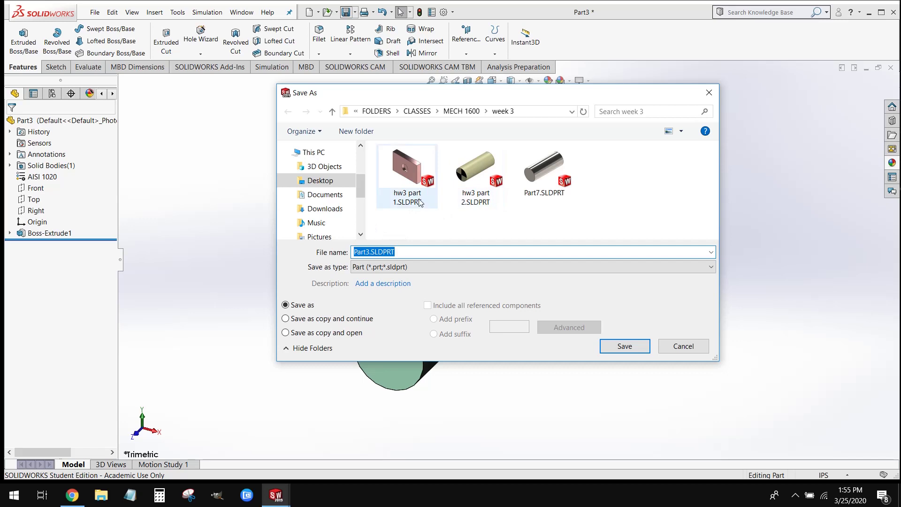
{"action": "left_click", "coordinate": [675, 347]}
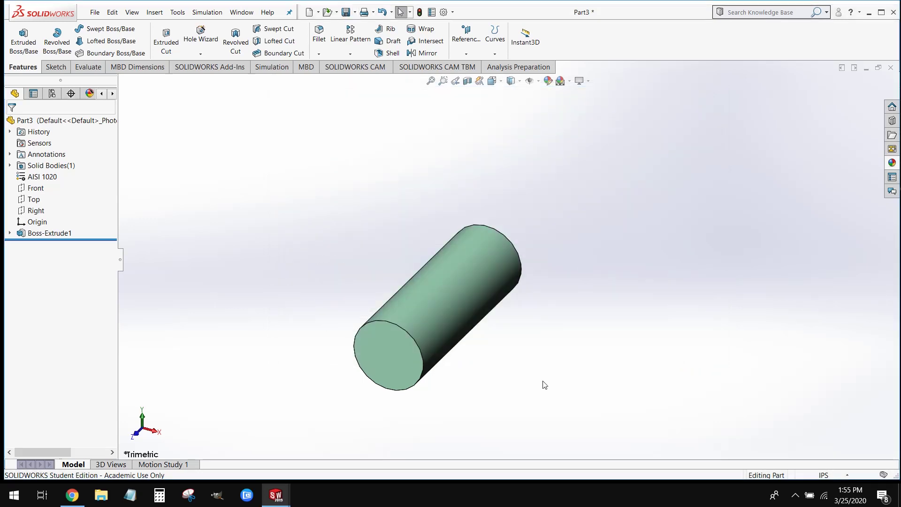
{"action": "left_click", "coordinate": [863, 69]}
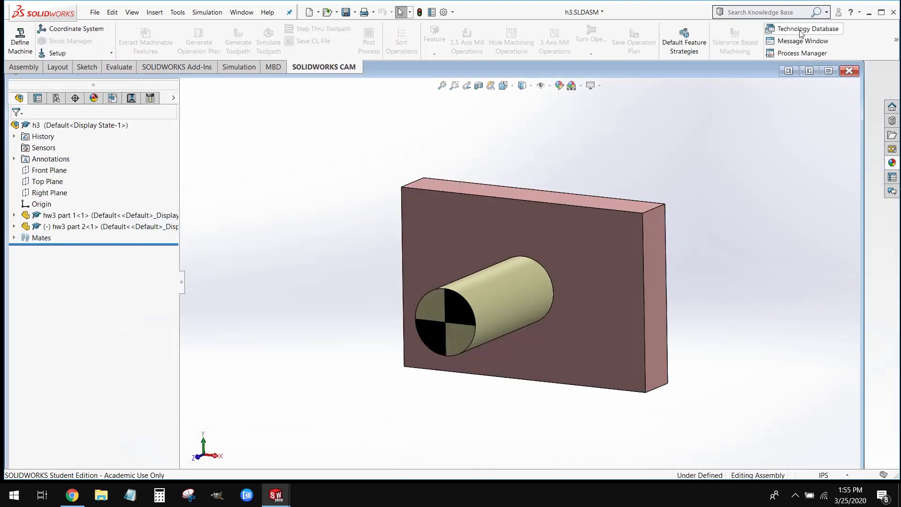
{"action": "left_click", "coordinate": [808, 71]}
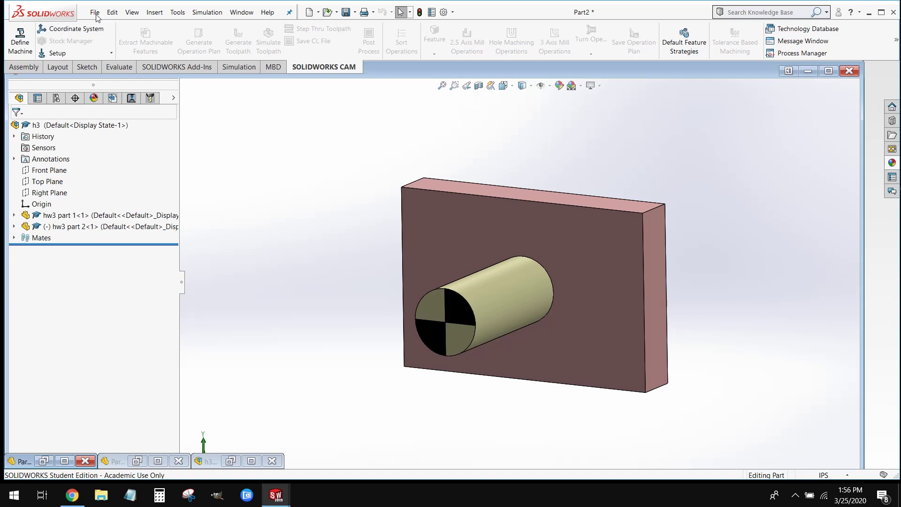
{"action": "mouse_move", "coordinate": [275, 495]}
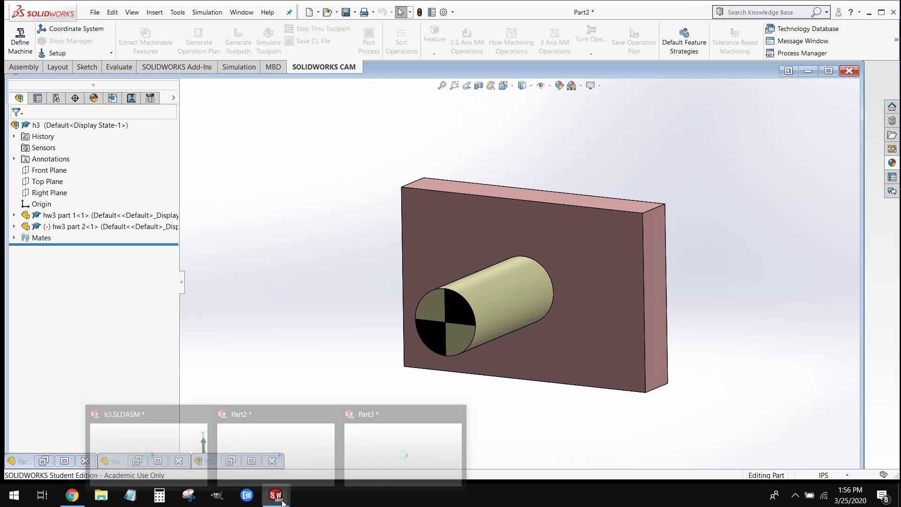
{"action": "left_click", "coordinate": [296, 457]}
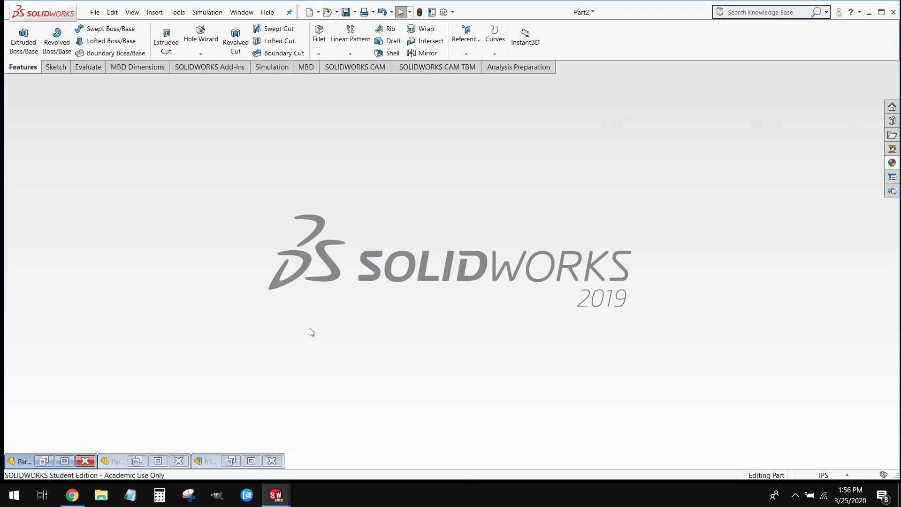
Create a new assembly document
{"action": "left_click", "coordinate": [94, 12]}
{"action": "left_click", "coordinate": [110, 27]}
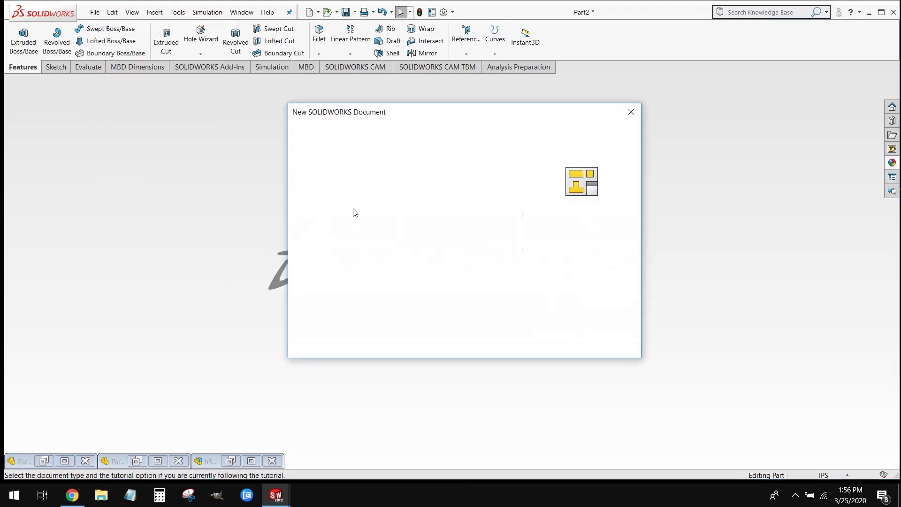
{"action": "left_click", "coordinate": [472, 184]}
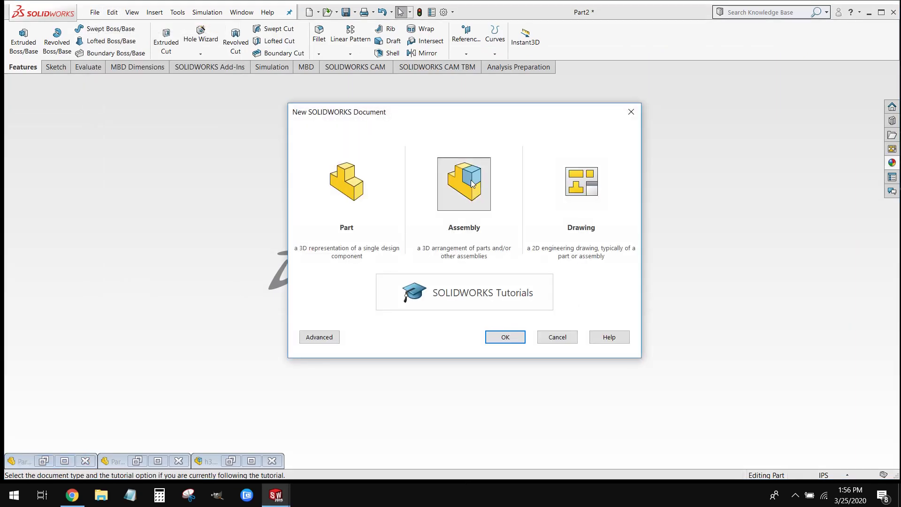
{"action": "left_click", "coordinate": [505, 337]}
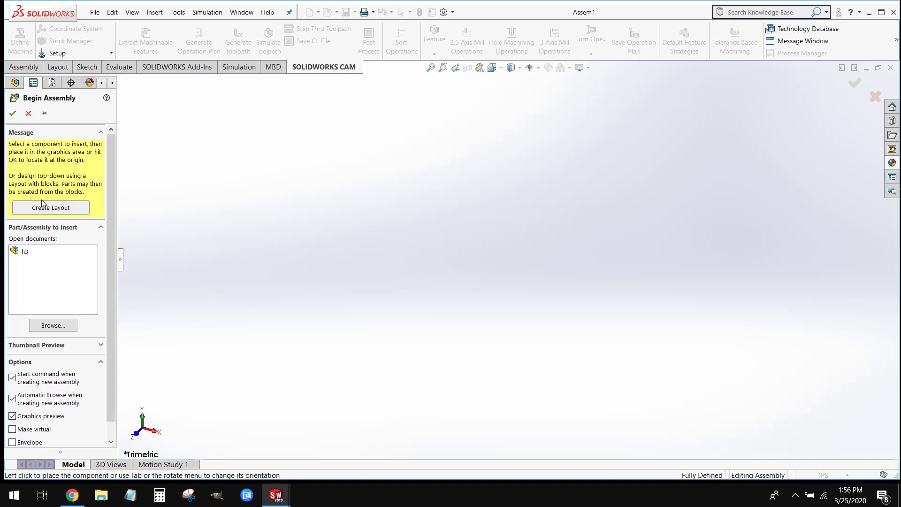
Insert the hw3 part 1 plate from the week 3 folder as the assembly's first component
{"action": "left_click", "coordinate": [66, 325]}
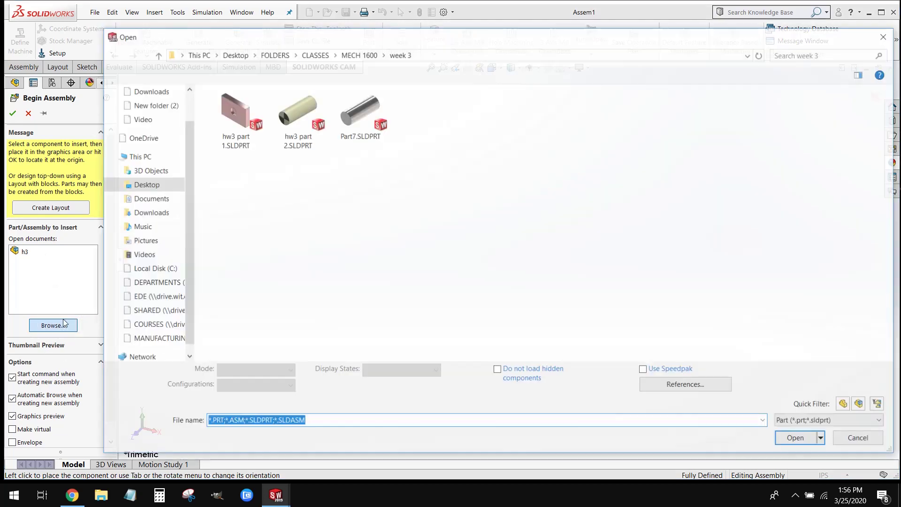
{"action": "left_click", "coordinate": [240, 115]}
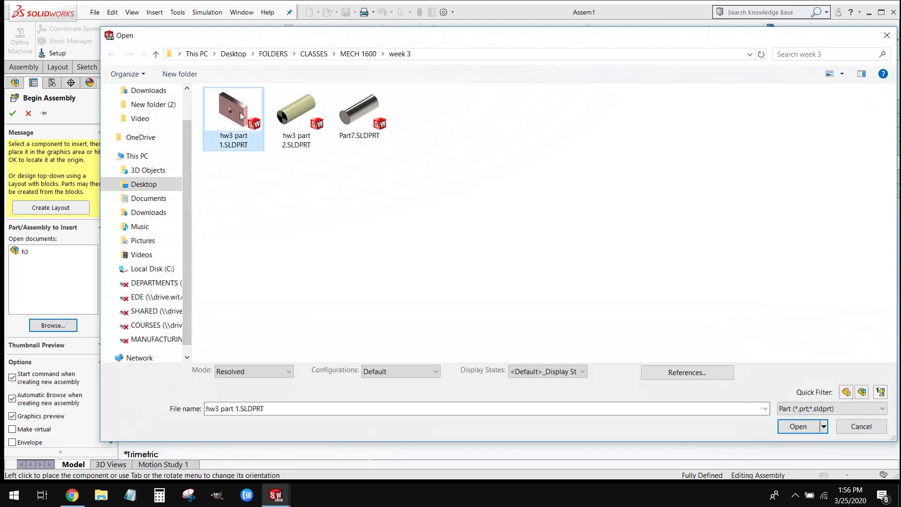
{"action": "left_click", "coordinate": [798, 426]}
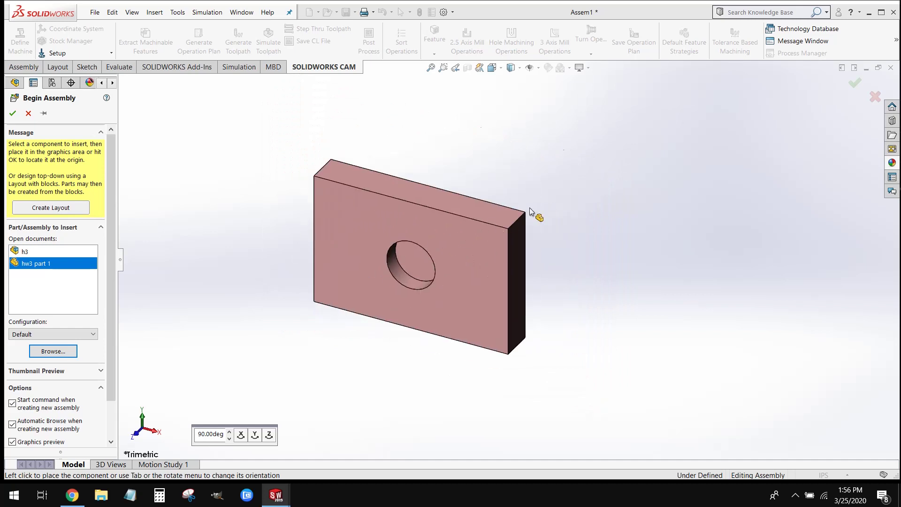
{"action": "left_click", "coordinate": [520, 275]}
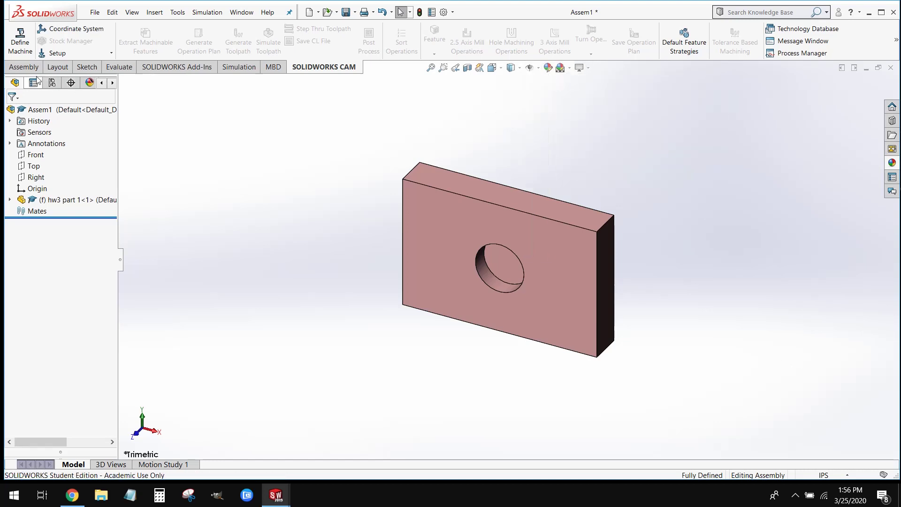
Insert the hw3 part 2 cylinder from the week 3 folder and place it in front of the plate
{"action": "left_click", "coordinate": [24, 68]}
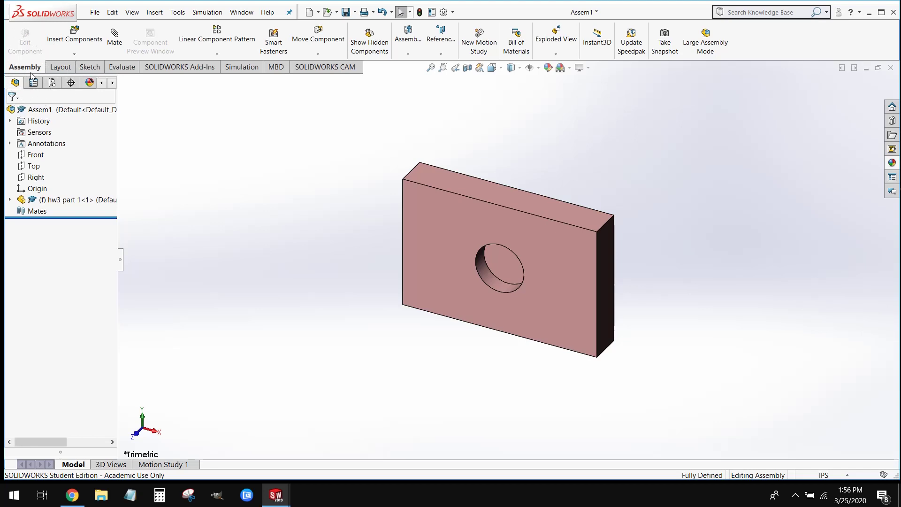
{"action": "left_click", "coordinate": [85, 44]}
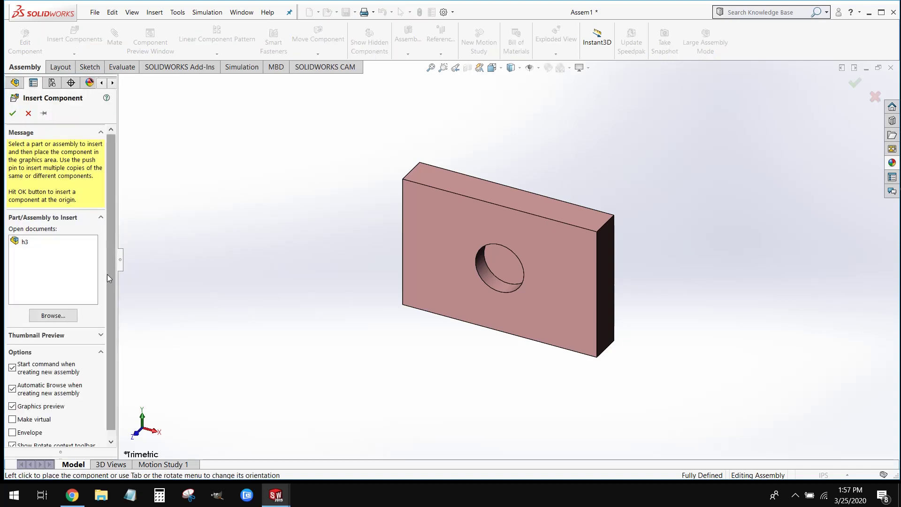
{"action": "left_click", "coordinate": [72, 320]}
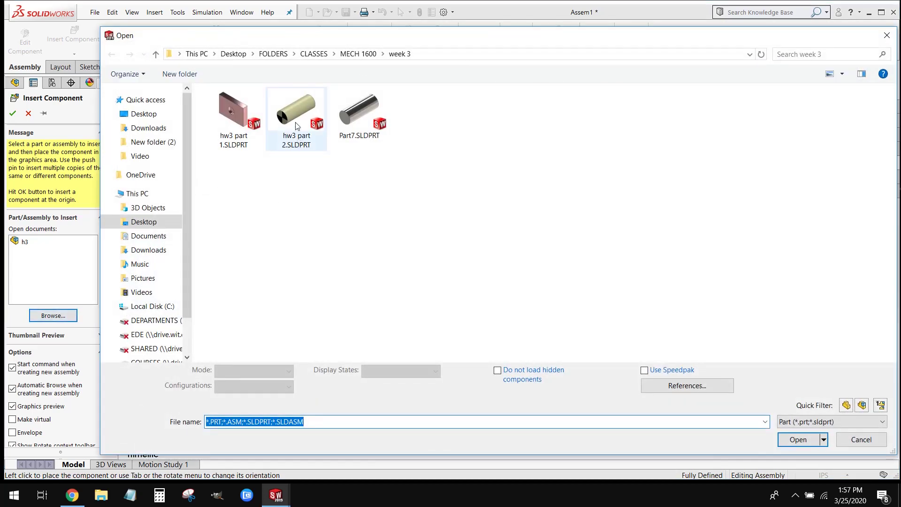
{"action": "left_click", "coordinate": [304, 115]}
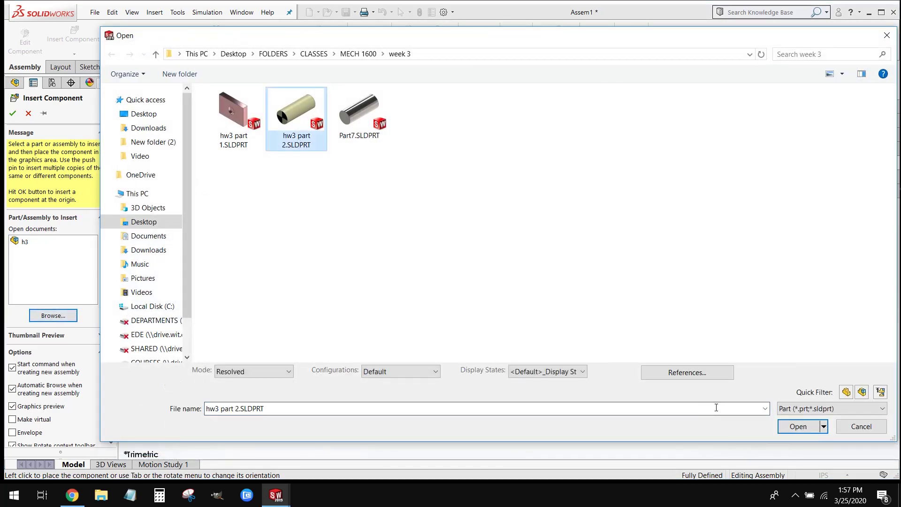
{"action": "left_click", "coordinate": [798, 426]}
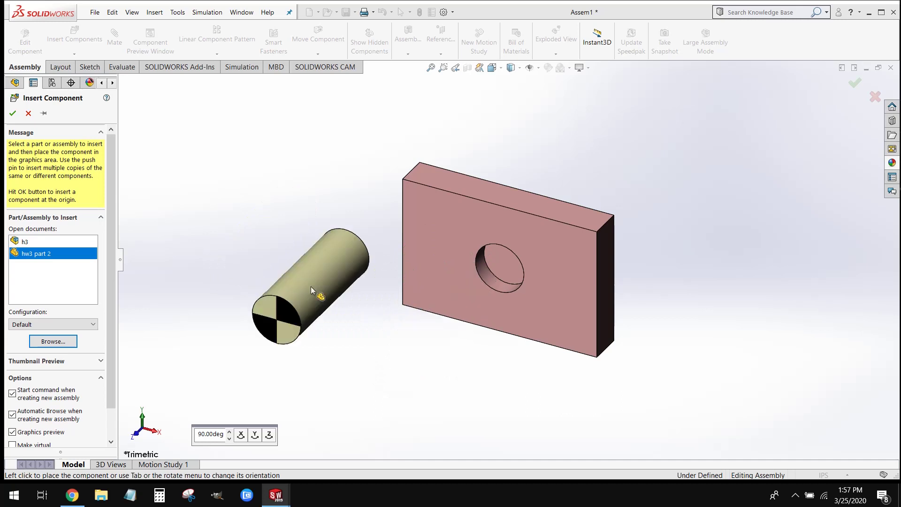
{"action": "key", "text": "z"}
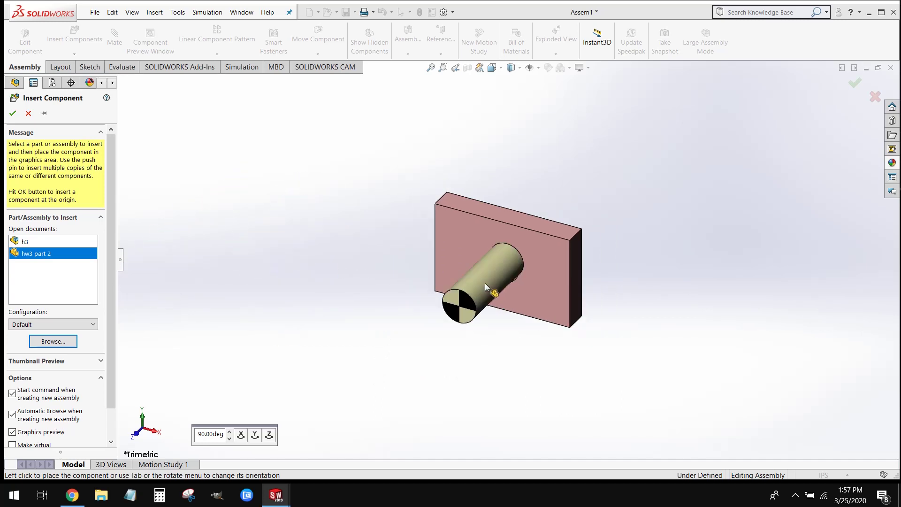
{"action": "left_click", "coordinate": [478, 289]}
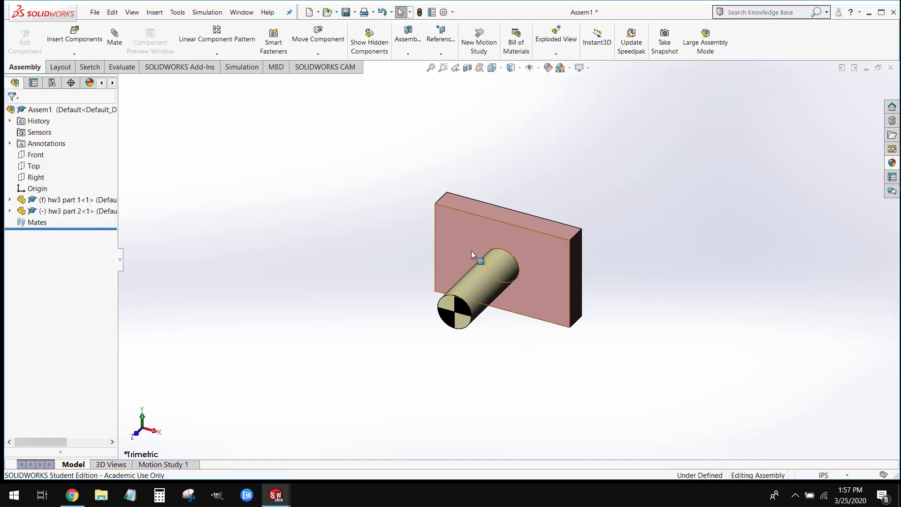
Move the cylinder away from the plate into the free space beside it
{"action": "middle_click_drag", "start_coordinate": [471, 250], "coordinate": [482, 291]}
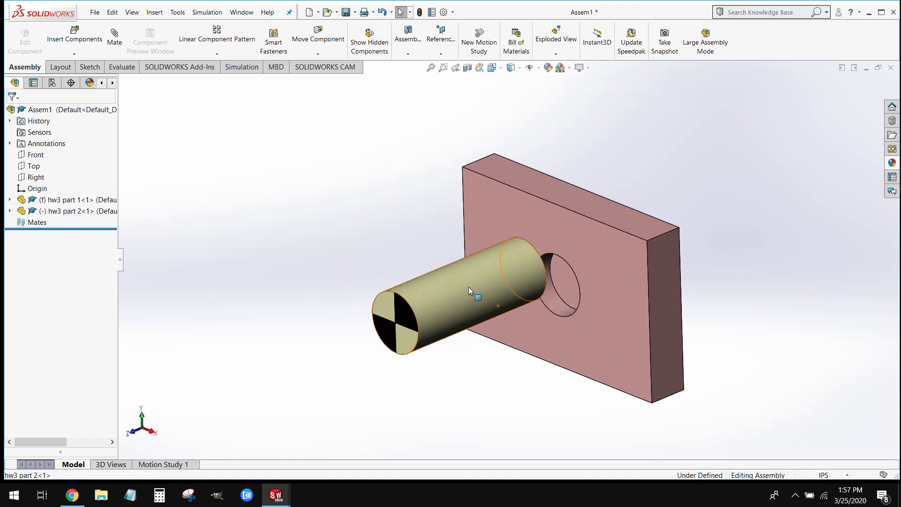
{"action": "left_click_drag", "start_coordinate": [474, 294], "coordinate": [614, 300]}
{"action": "key", "text": "Escape"}
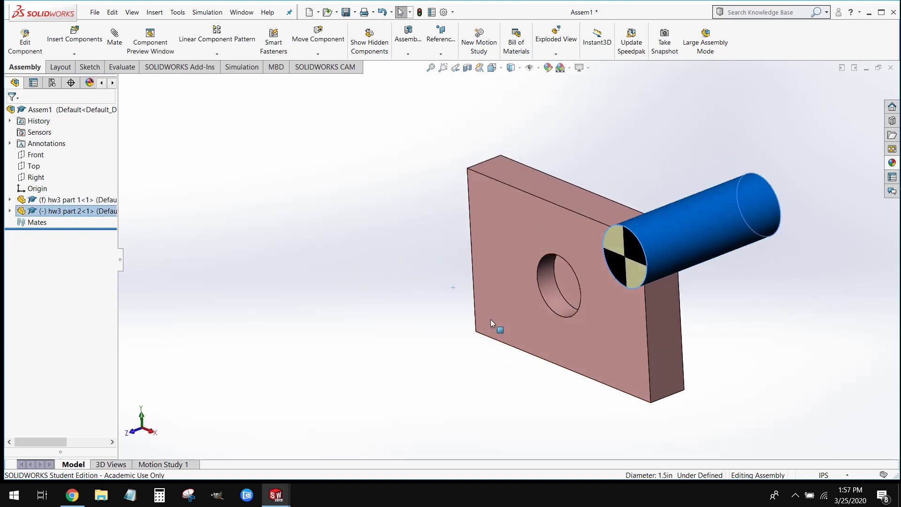
{"action": "middle_click_drag", "start_coordinate": [491, 319], "coordinate": [553, 342]}
{"action": "left_click_drag", "start_coordinate": [767, 200], "coordinate": [678, 266]}
{"action": "middle_click_drag", "start_coordinate": [679, 266], "coordinate": [627, 307]}
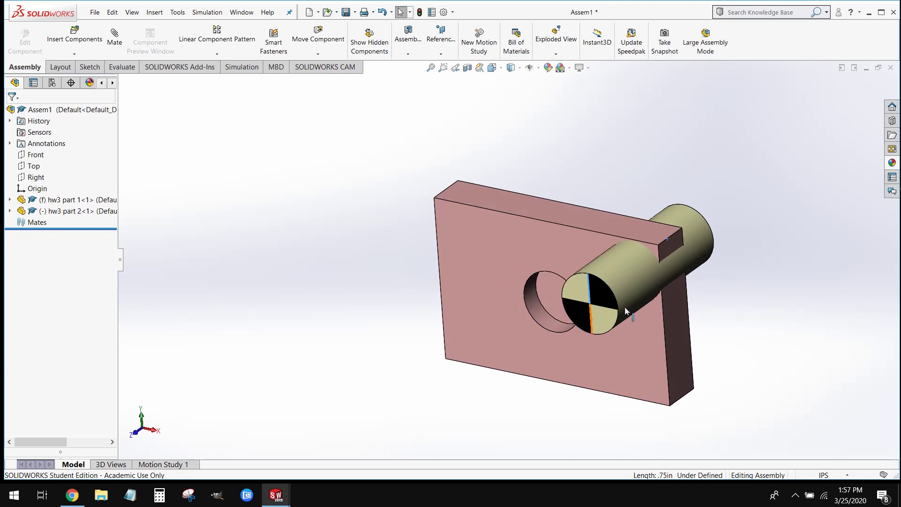
{"action": "left_click_drag", "start_coordinate": [619, 313], "coordinate": [272, 267]}
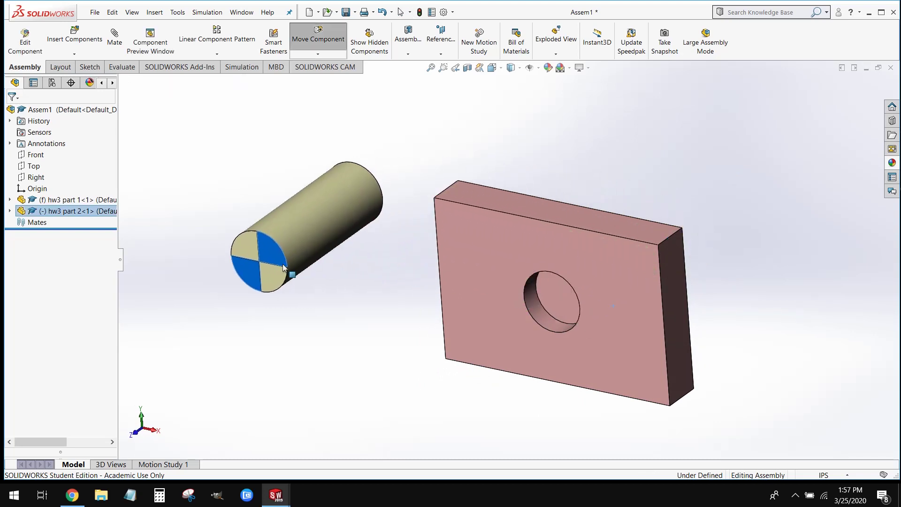
{"action": "left_click", "coordinate": [358, 333]}
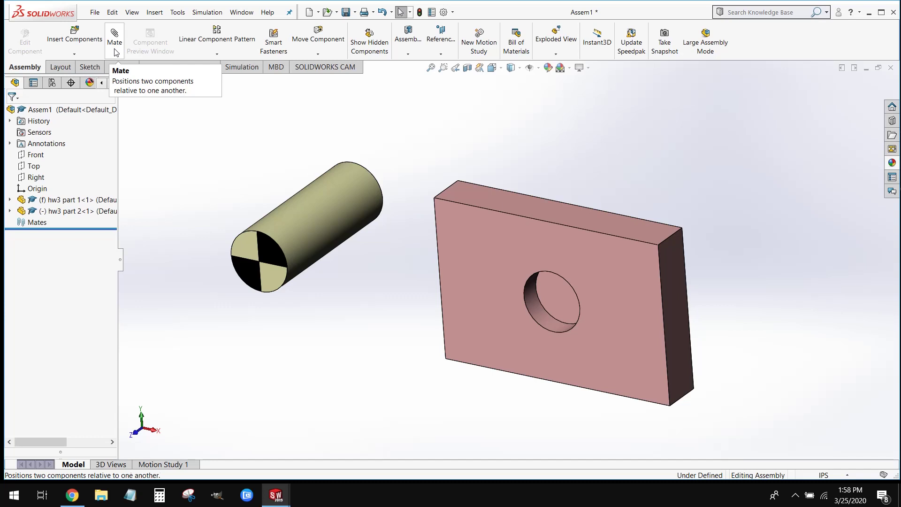
Examine the plate's pocket floor and the cylinder's plain end face as the surfaces to mate
{"action": "middle_click_drag", "start_coordinate": [406, 306], "coordinate": [460, 267]}
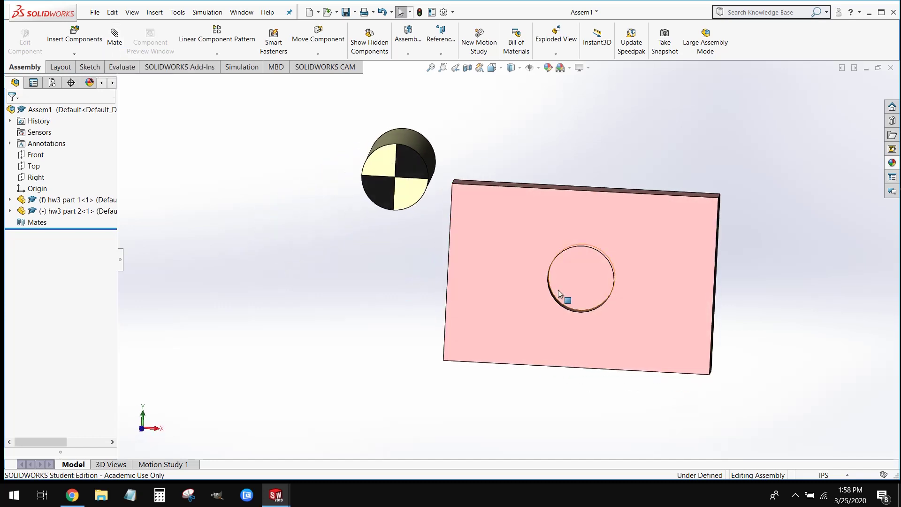
{"action": "left_click", "coordinate": [570, 281]}
{"action": "middle_click_drag", "start_coordinate": [601, 302], "coordinate": [622, 278]}
{"action": "scroll", "coordinate": [621, 279], "scroll_direction": "up", "scroll_amount": 2}
{"action": "scroll", "coordinate": [630, 270], "scroll_direction": "down", "scroll_amount": 5}
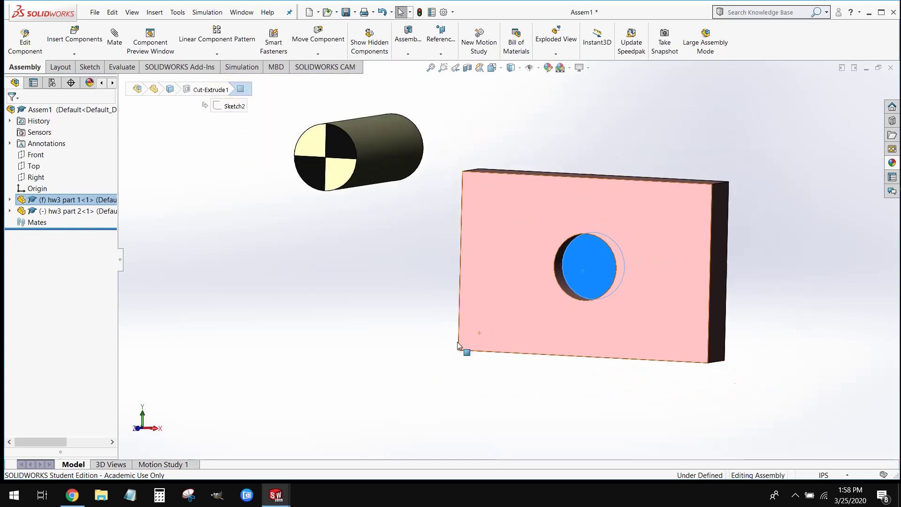
{"action": "middle_click_drag", "start_coordinate": [420, 229], "coordinate": [317, 247]}
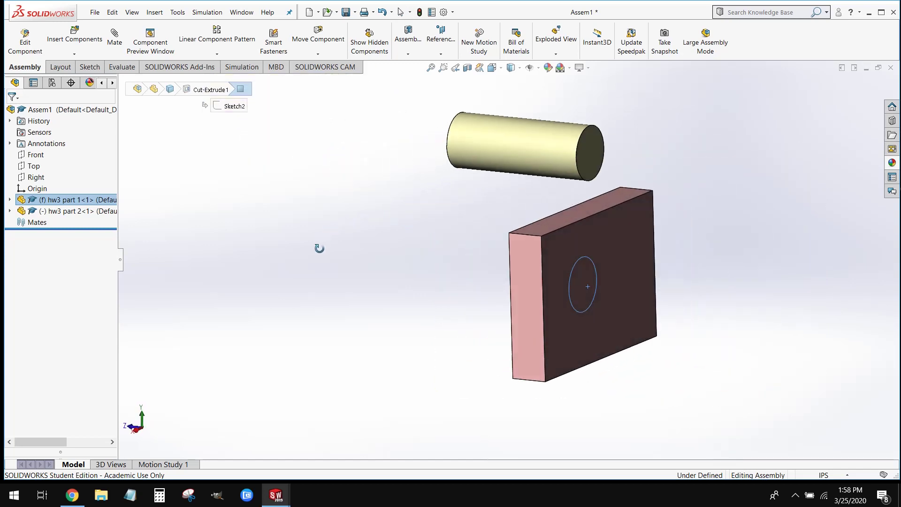
{"action": "left_click", "coordinate": [607, 153]}
{"action": "middle_click_drag", "start_coordinate": [607, 154], "coordinate": [711, 203]}
{"action": "left_click", "coordinate": [777, 268]}
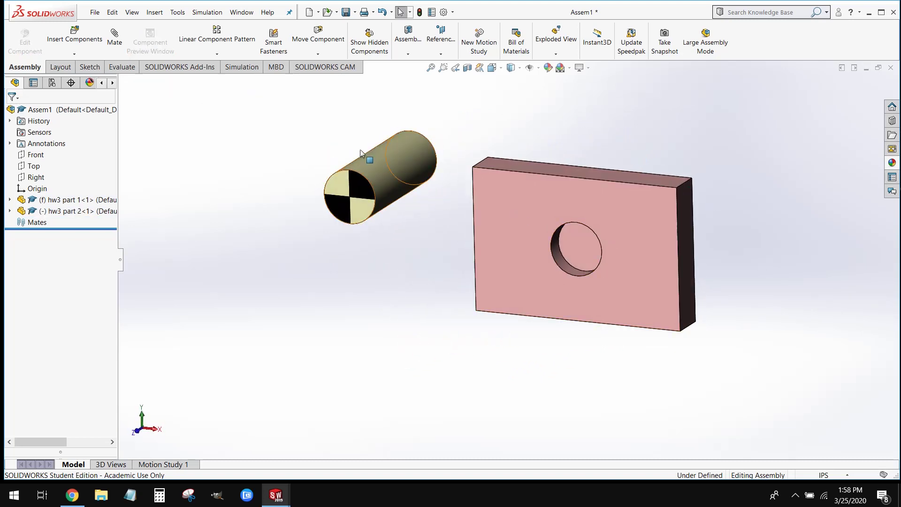
Add a coincident mate between the plate's pocket floor and the cylinder's plain end face
{"action": "left_click", "coordinate": [114, 35]}
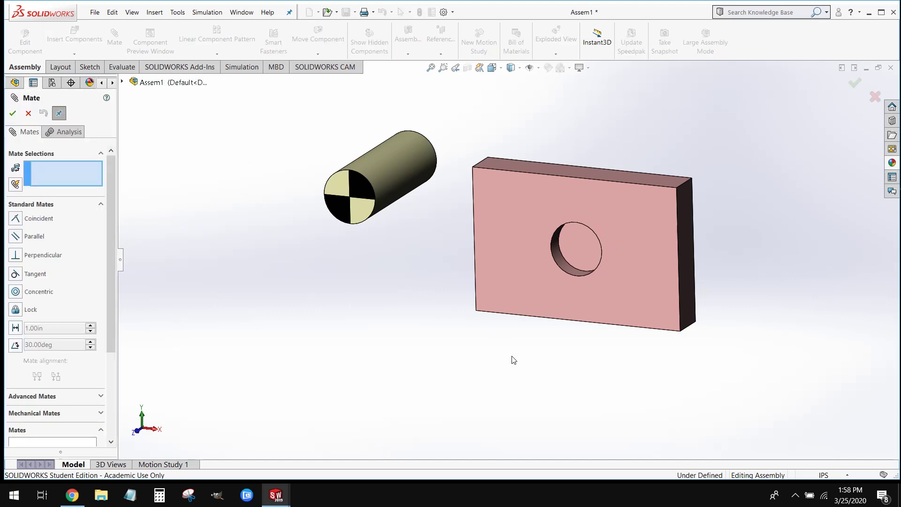
{"action": "left_click", "coordinate": [581, 240]}
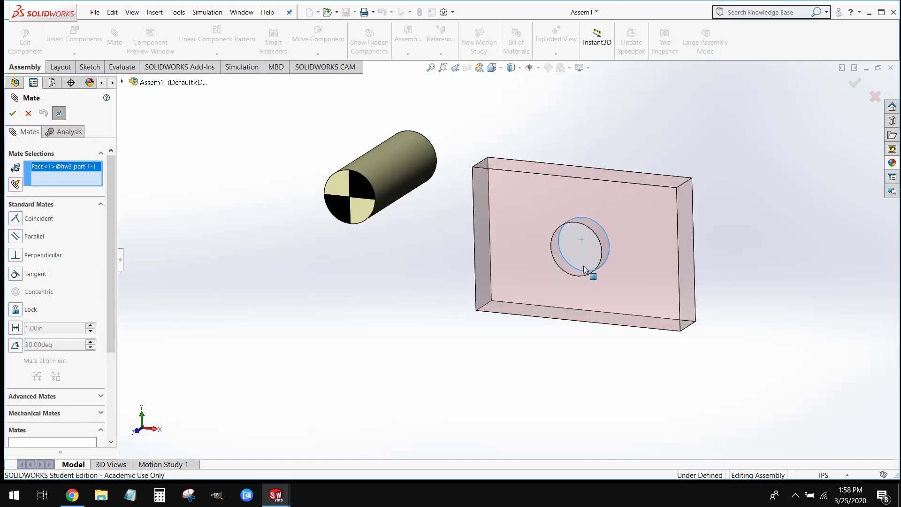
{"action": "middle_click_drag", "start_coordinate": [584, 268], "coordinate": [475, 218]}
{"action": "left_click", "coordinate": [480, 215]}
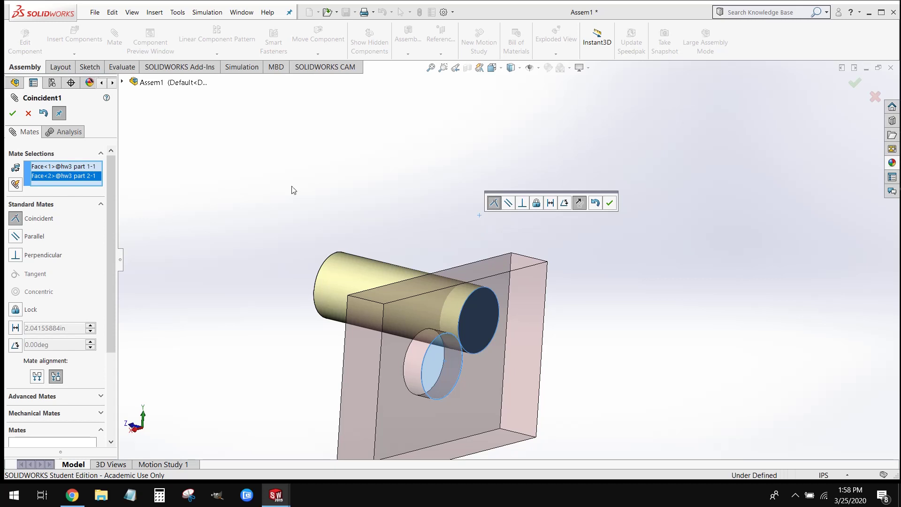
{"action": "left_click", "coordinate": [10, 114]}
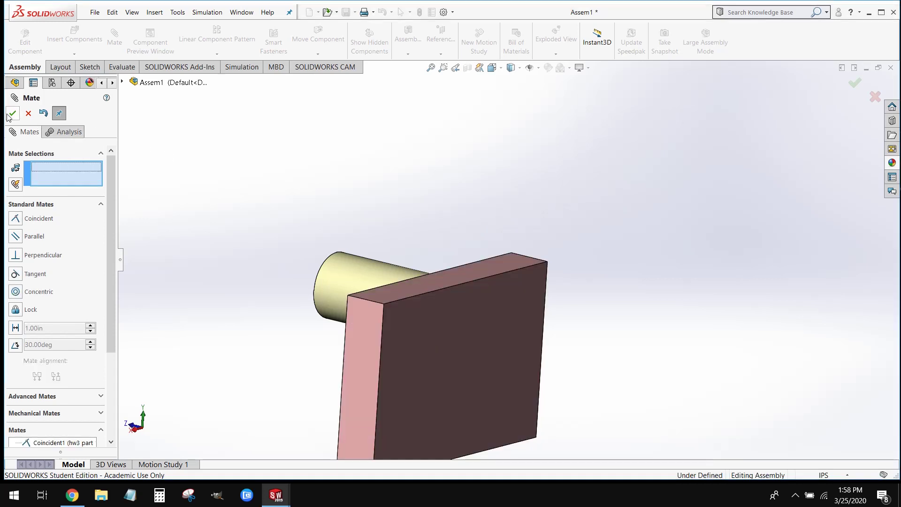
{"action": "left_click", "coordinate": [11, 114]}
Slide the cylinder across the plate in several directions to check its remaining freedom of movement
{"action": "middle_click_drag", "start_coordinate": [348, 283], "coordinate": [577, 347]}
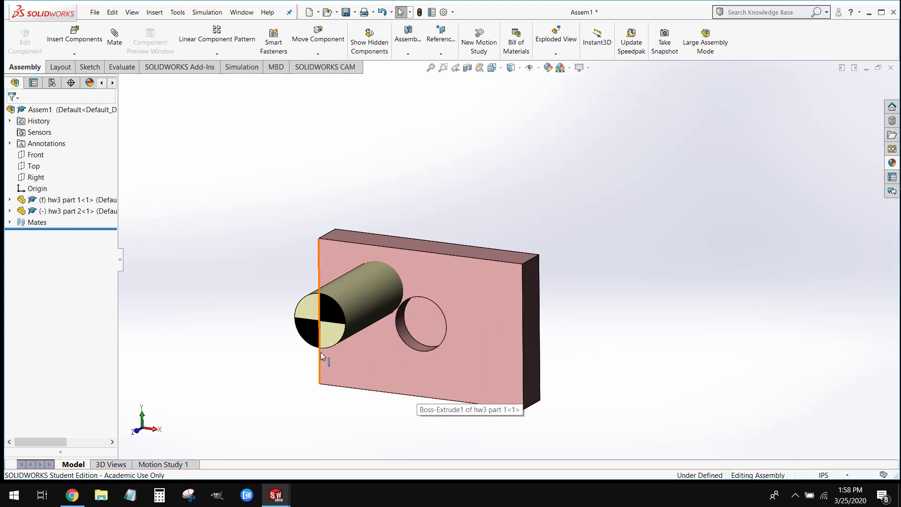
{"action": "key", "text": "f"}
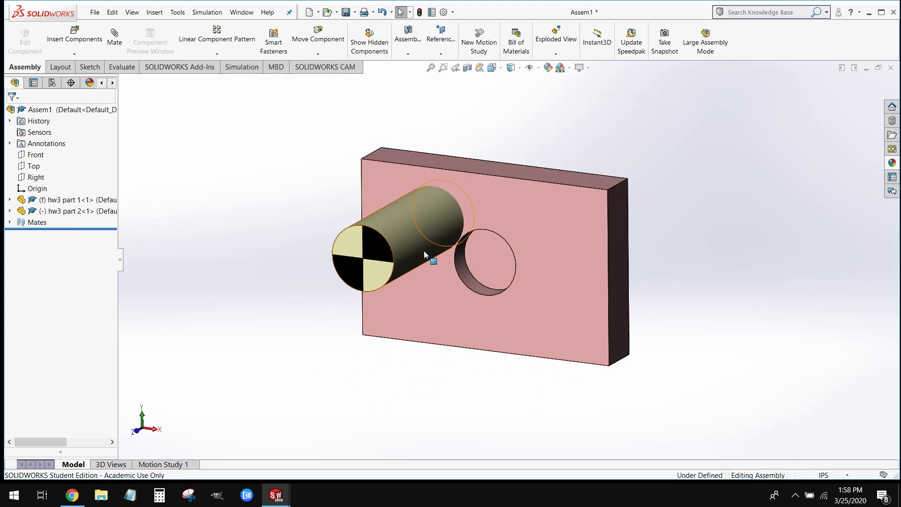
{"action": "left_click_drag", "start_coordinate": [418, 240], "coordinate": [450, 251]}
{"action": "key", "text": "Escape"}
{"action": "key", "text": "Escape"}
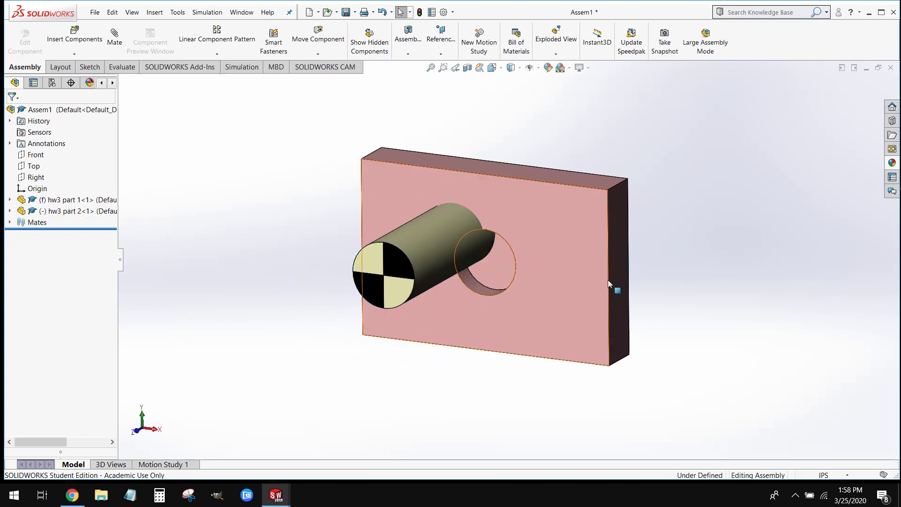
{"action": "left_click", "coordinate": [615, 274]}
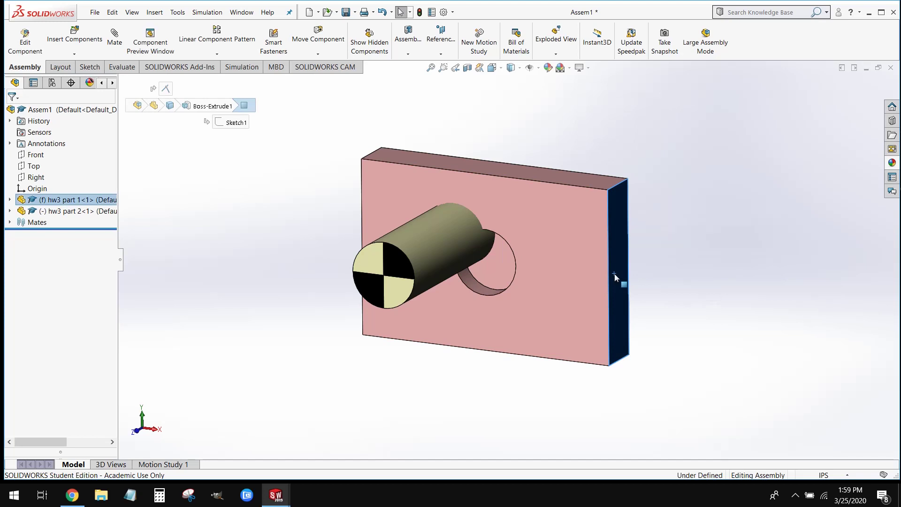
{"action": "key", "text": "ctrl+8"}
{"action": "left_click_drag", "start_coordinate": [523, 215], "coordinate": [512, 185]}
{"action": "key", "text": "Escape"}
{"action": "key", "text": "ctrl+7"}
{"action": "middle_click_drag", "start_coordinate": [572, 227], "coordinate": [581, 285]}
{"action": "left_click_drag", "start_coordinate": [465, 232], "coordinate": [413, 273]}
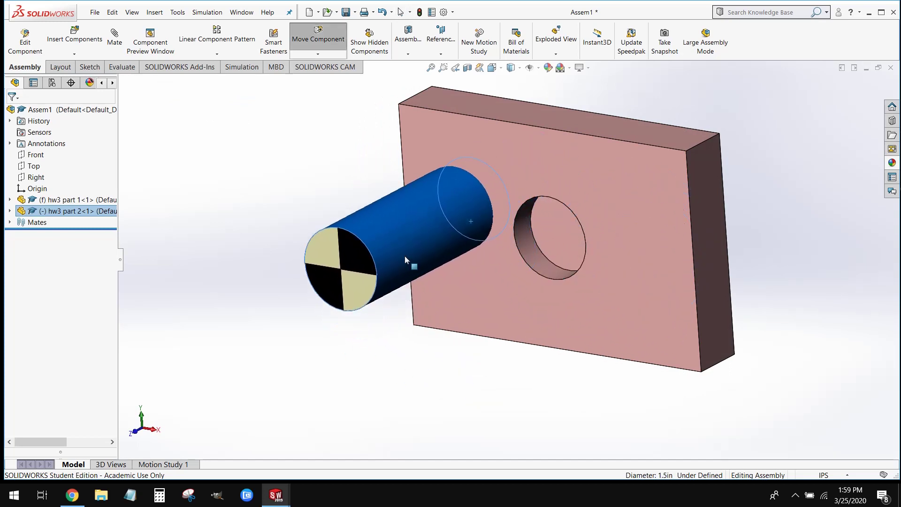
{"action": "key", "text": "Escape"}
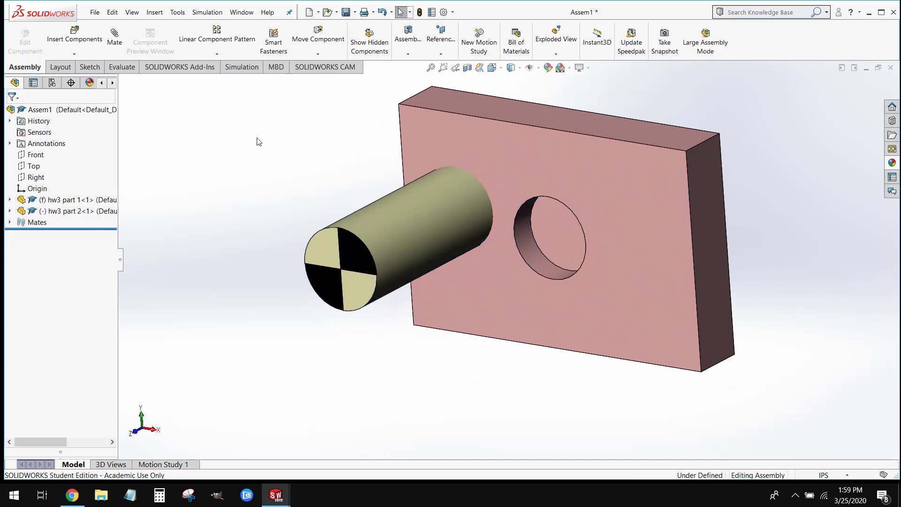
{"action": "left_click", "coordinate": [525, 236]}
{"action": "left_click_drag", "start_coordinate": [424, 210], "coordinate": [460, 192]}
{"action": "key", "text": "Escape"}
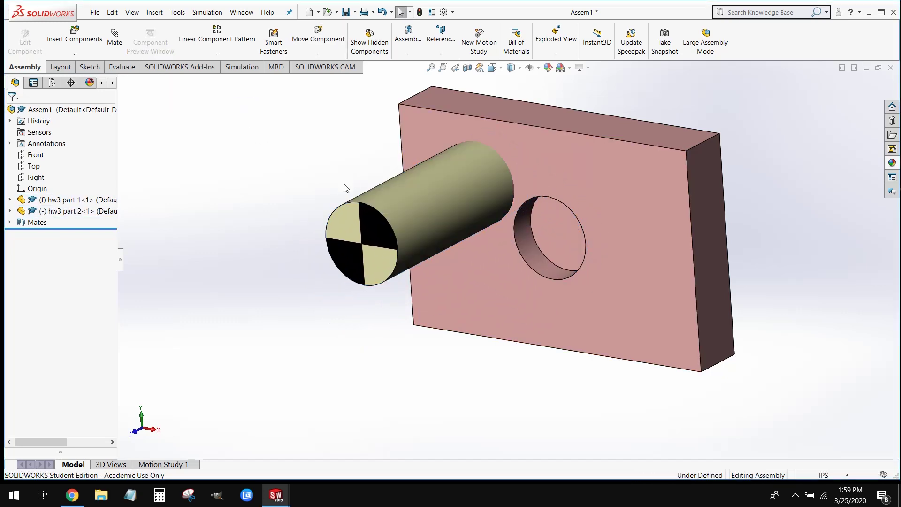
Add a concentric mate between the cylinder's outer face and the inner wall of the plate's pocket
{"action": "scroll", "coordinate": [433, 198], "scroll_direction": "down", "scroll_amount": 2}
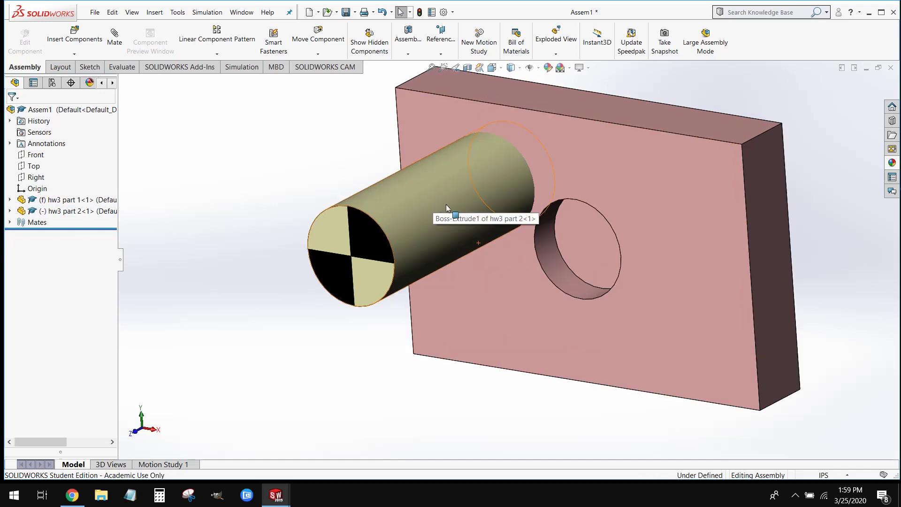
{"action": "left_click", "coordinate": [453, 195]}
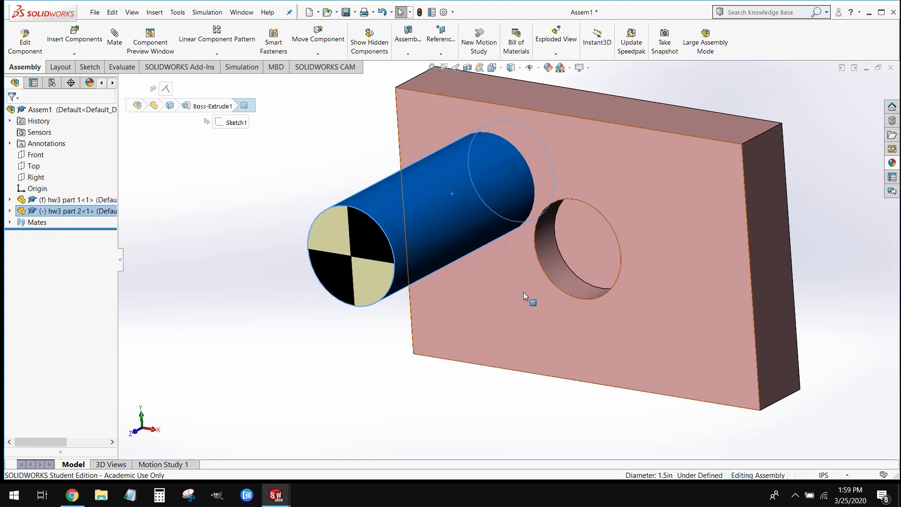
{"action": "left_click", "coordinate": [544, 241], "text": "ctrl"}
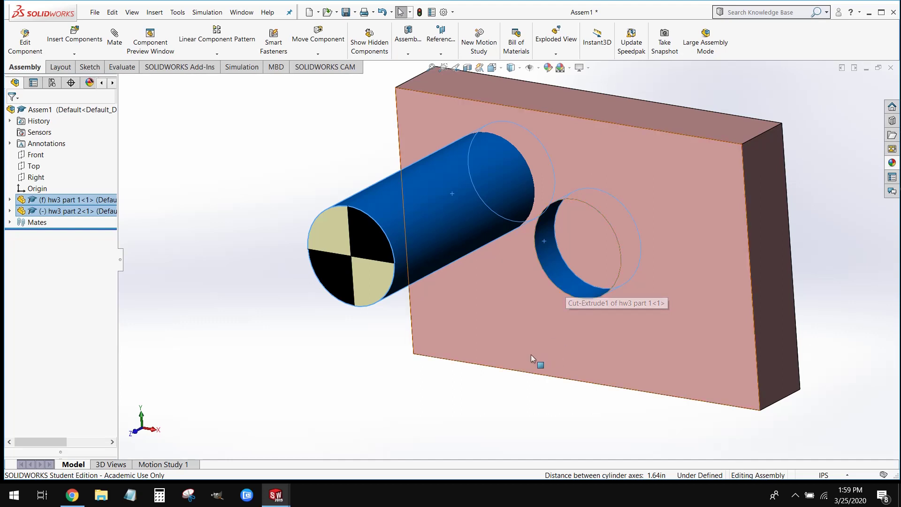
{"action": "left_click", "coordinate": [119, 43]}
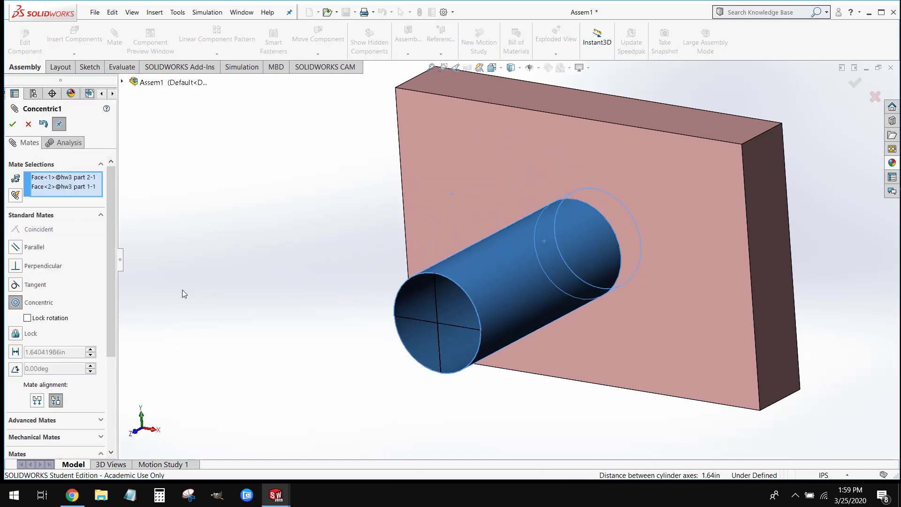
{"action": "left_click", "coordinate": [18, 125]}
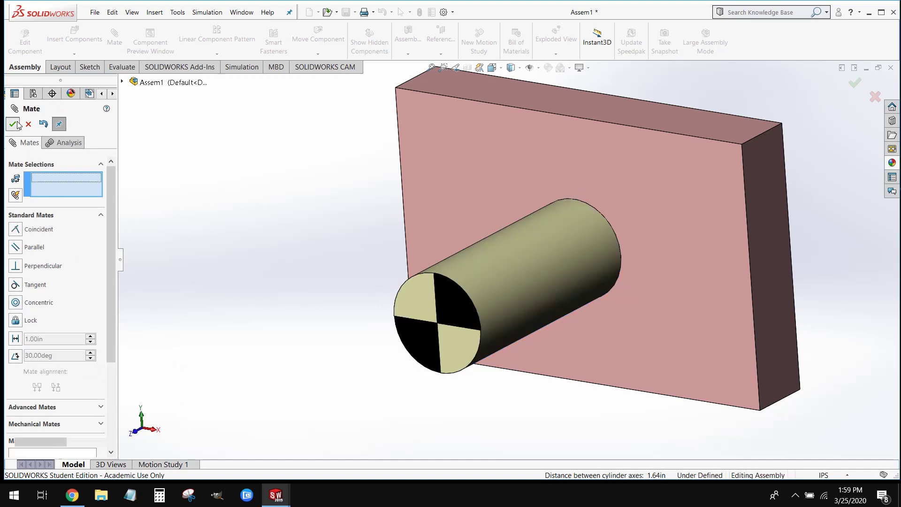
{"action": "left_click", "coordinate": [18, 125]}
Pull on the cylinder to check whether it can still slide relative to the plate
{"action": "scroll", "coordinate": [843, 282], "scroll_direction": "up", "scroll_amount": 3}
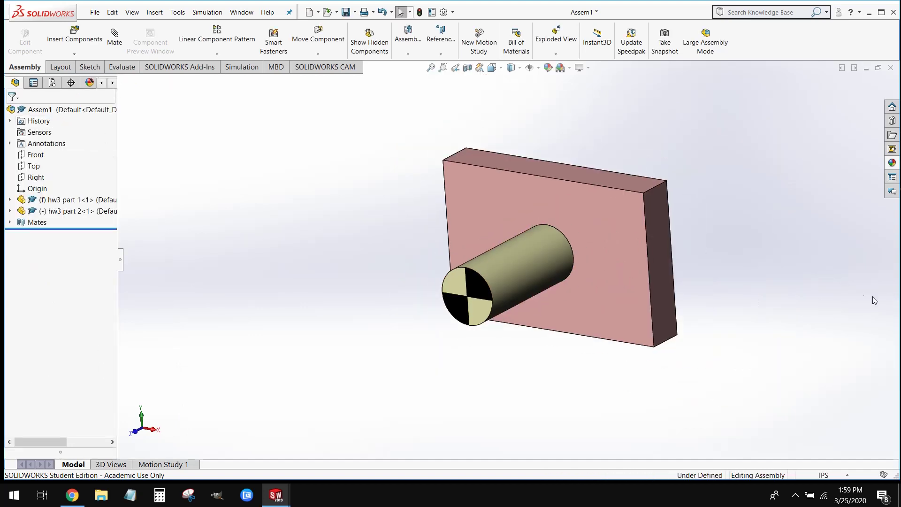
{"action": "scroll", "coordinate": [589, 109], "scroll_direction": "down", "scroll_amount": 1}
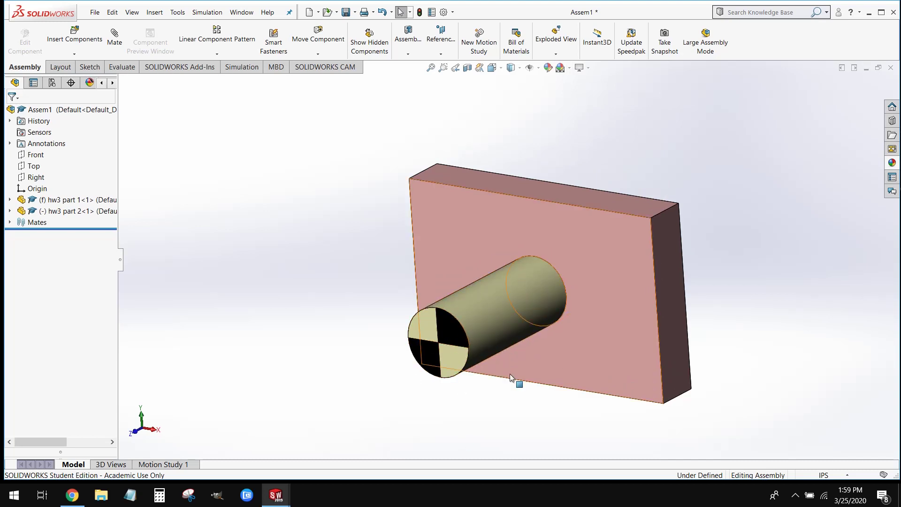
{"action": "left_click_drag", "start_coordinate": [509, 317], "coordinate": [469, 328]}
{"action": "left_click", "coordinate": [340, 369]}
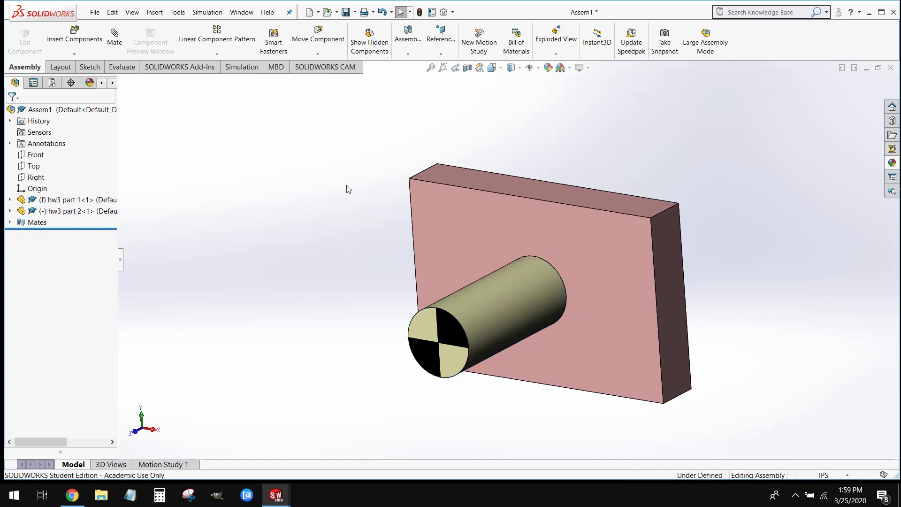
{"action": "left_click", "coordinate": [346, 13]}
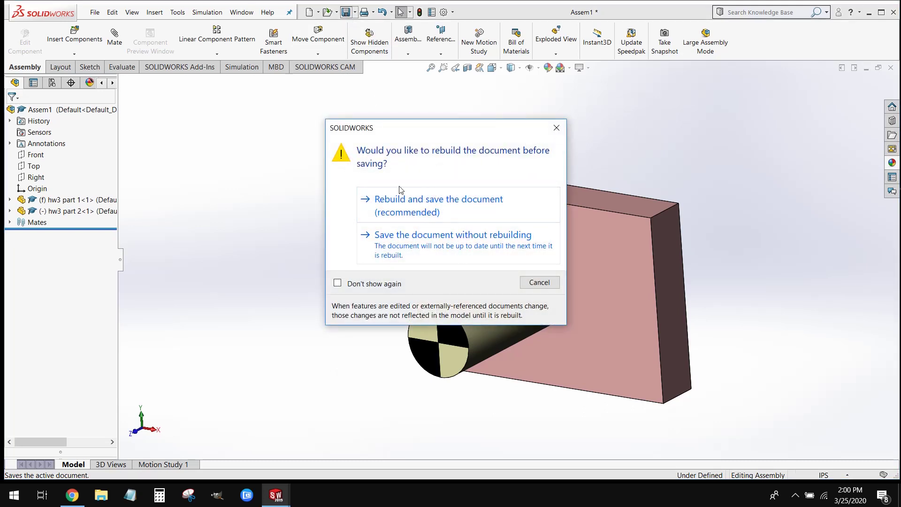
{"action": "left_click", "coordinate": [416, 210]}
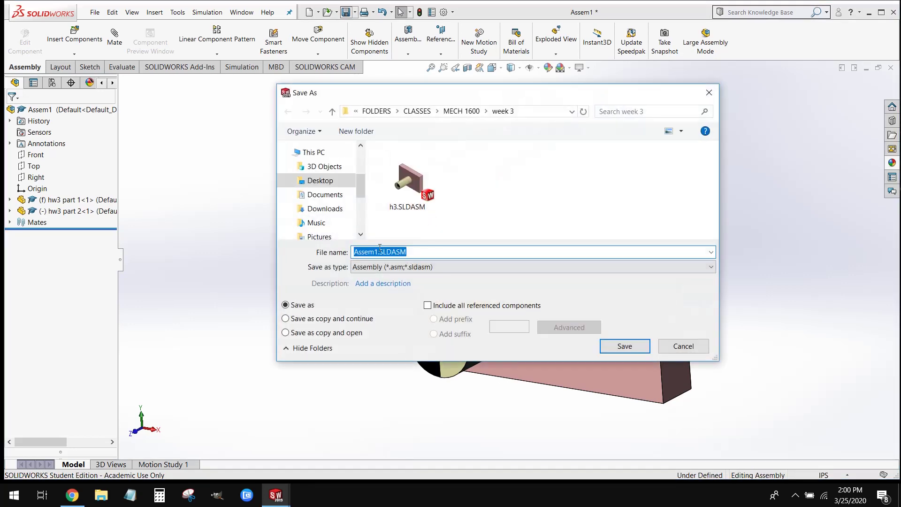
{"action": "left_click", "coordinate": [708, 92]}
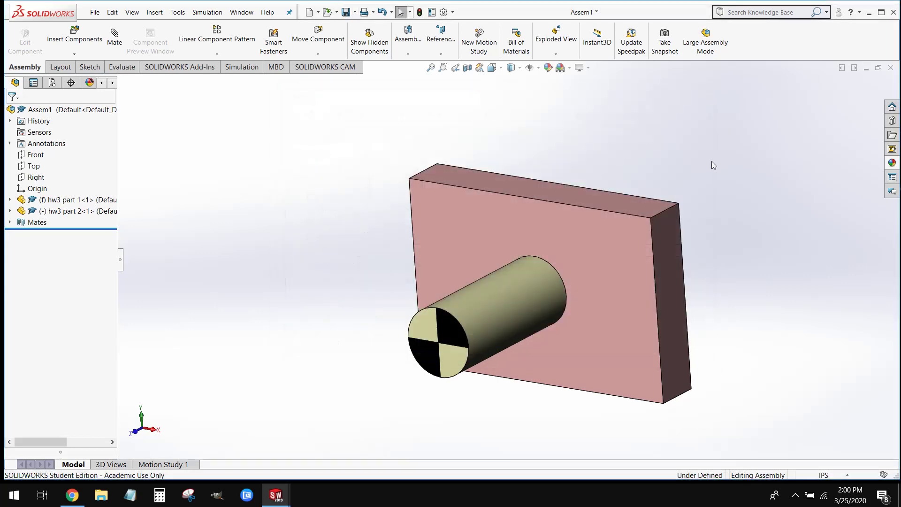
Turn the cylinder slightly about its axis by its quartered end face to test its remaining rotational freedom
{"action": "key", "text": "f"}
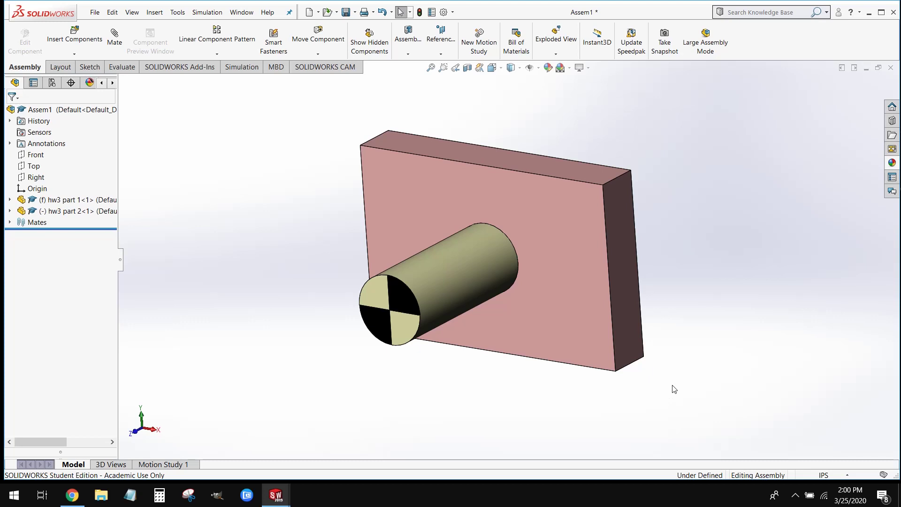
{"action": "left_click", "coordinate": [694, 478]}
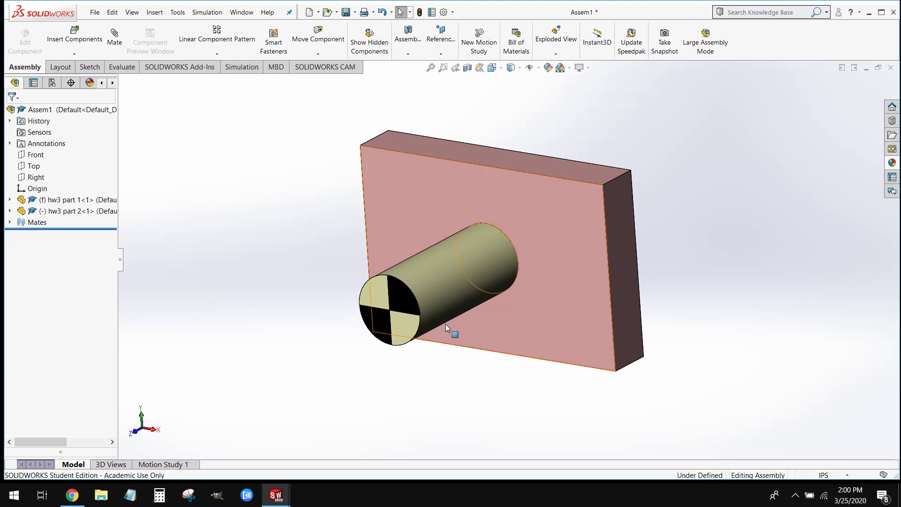
{"action": "scroll", "coordinate": [378, 269], "scroll_direction": "down", "scroll_amount": 2}
{"action": "left_click", "coordinate": [386, 282]}
{"action": "mouse_move", "coordinate": [386, 282]}
{"action": "left_mouse_down"}
{"action": "mouse_move", "coordinate": [401, 330]}
{"action": "mouse_move", "coordinate": [413, 296]}
{"action": "mouse_move", "coordinate": [375, 309]}
{"action": "mouse_move", "coordinate": [430, 306]}
{"action": "mouse_move", "coordinate": [382, 335]}
{"action": "mouse_move", "coordinate": [413, 300]}
{"action": "mouse_move", "coordinate": [375, 333]}
{"action": "mouse_move", "coordinate": [420, 328]}
{"action": "mouse_move", "coordinate": [368, 307]}
{"action": "mouse_move", "coordinate": [425, 319]}
{"action": "mouse_move", "coordinate": [384, 340]}
{"action": "mouse_move", "coordinate": [420, 300]}
{"action": "mouse_move", "coordinate": [378, 330]}
{"action": "mouse_move", "coordinate": [386, 285]}
{"action": "left_mouse_up"}
{"action": "key", "text": "Escape"}
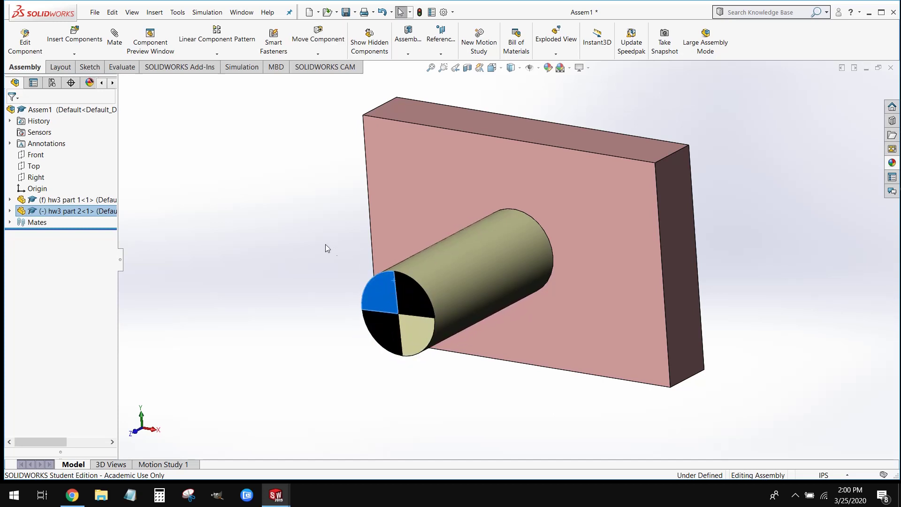
{"action": "key", "text": "Escape"}
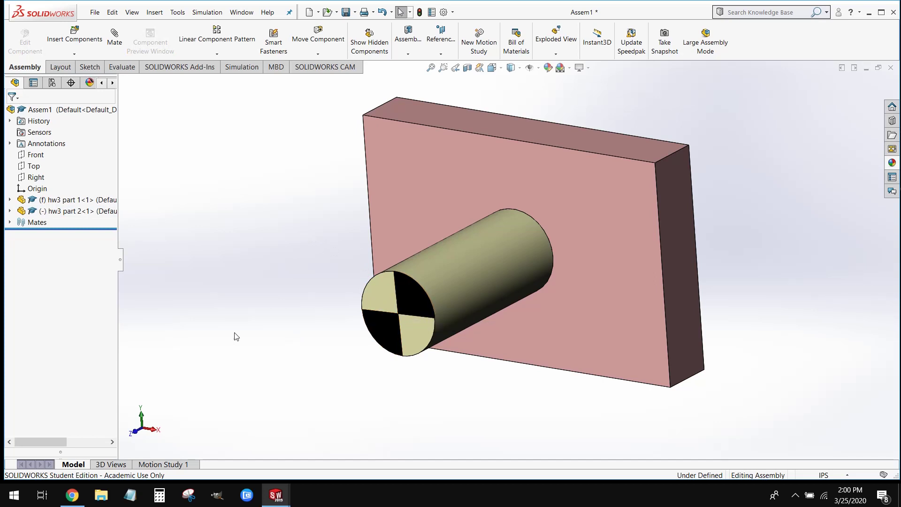
List the assembly's mates and spin the cylinder about its axis within the concentric mate
{"action": "left_click", "coordinate": [11, 224]}
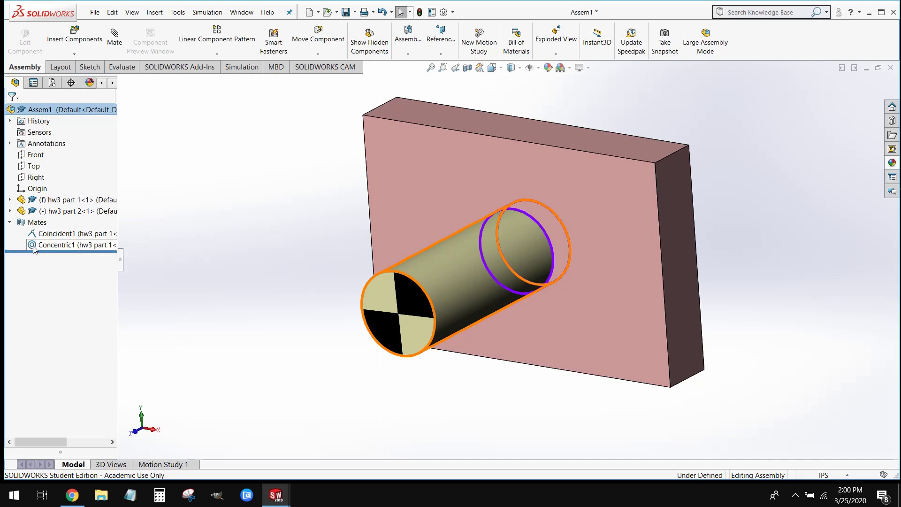
{"action": "left_click", "coordinate": [398, 350]}
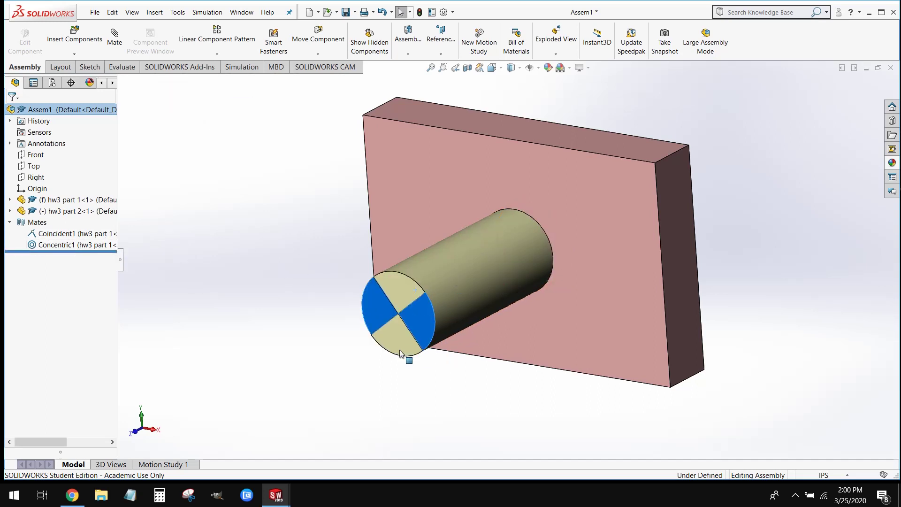
{"action": "left_click", "coordinate": [246, 283]}
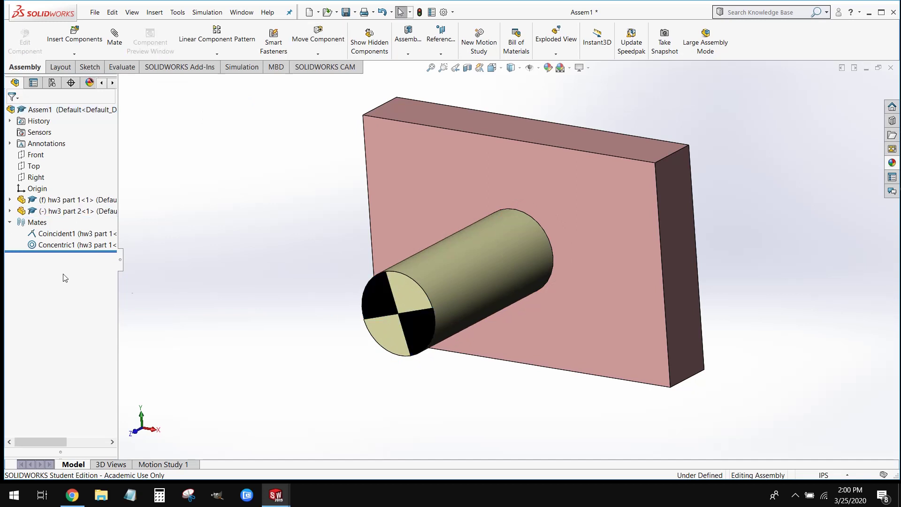
Lock the rotation of the concentric mate and try turning the cylinder by its end face
{"action": "right_click", "coordinate": [32, 246]}
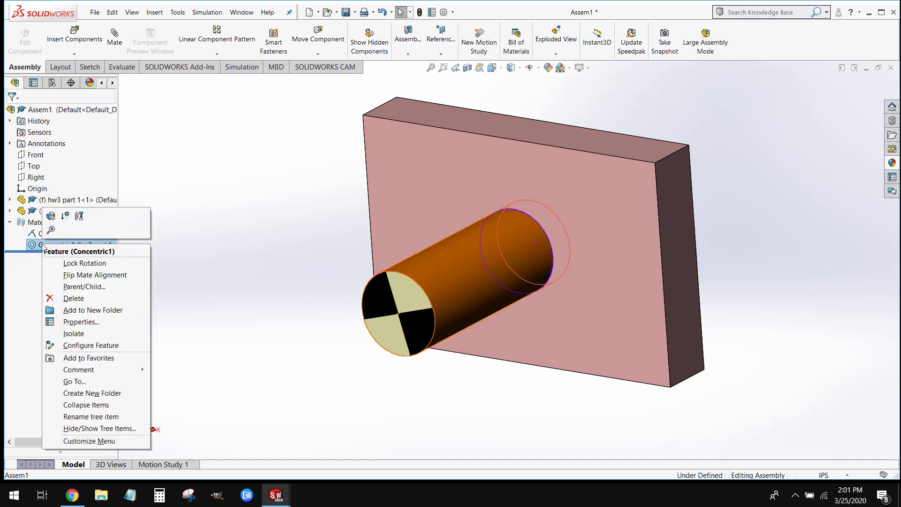
{"action": "left_click", "coordinate": [79, 264]}
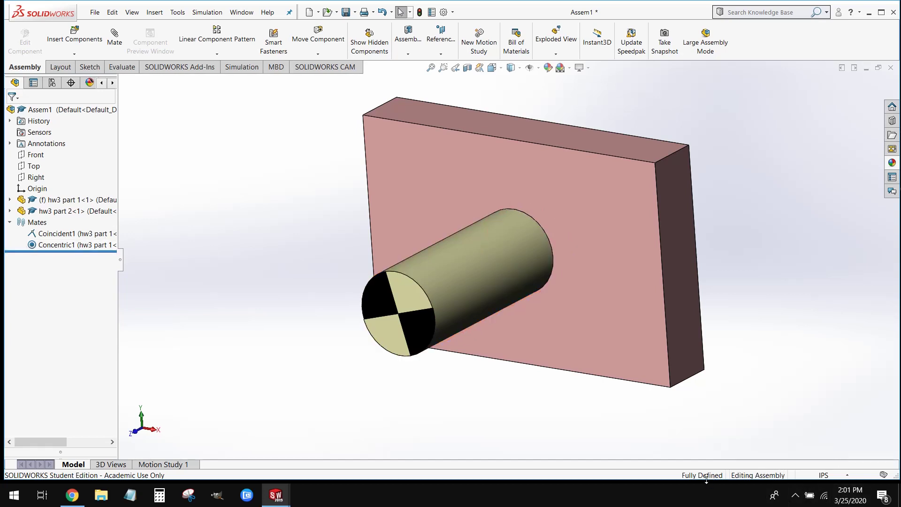
{"action": "left_click", "coordinate": [393, 288]}
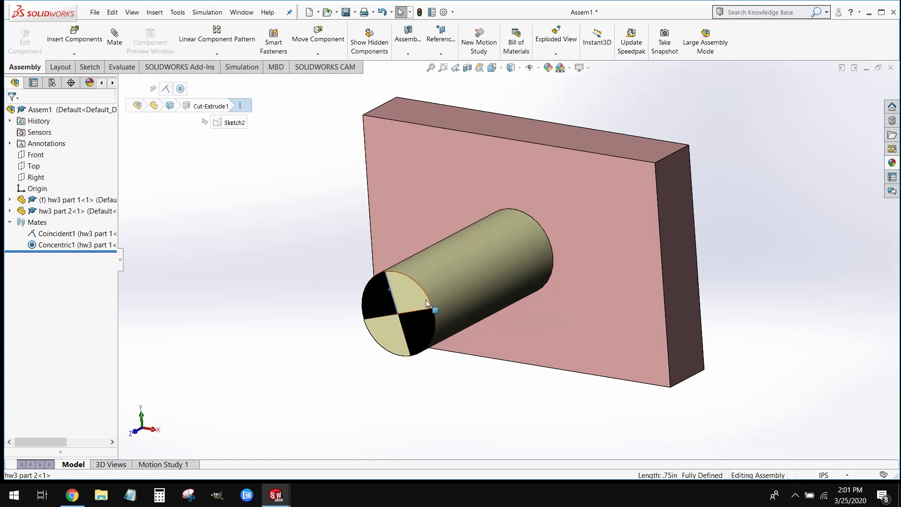
{"action": "left_click", "coordinate": [283, 342]}
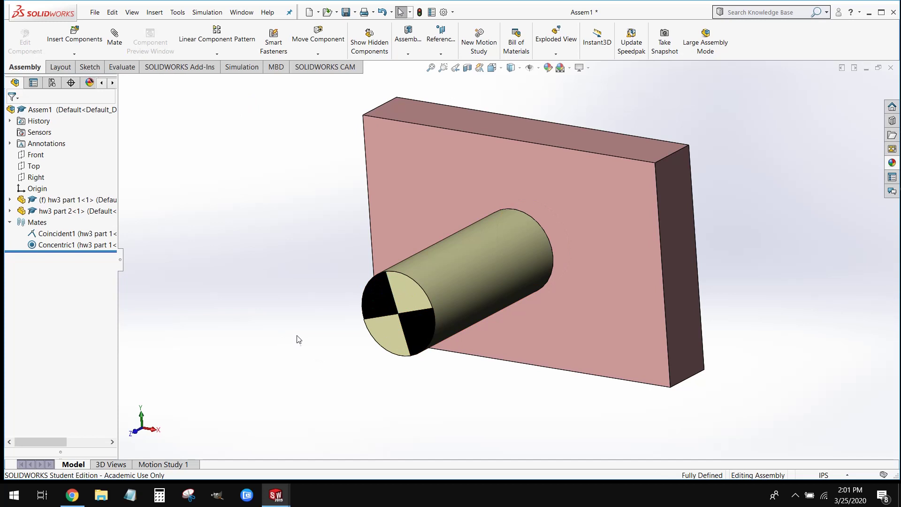
Highlight the assembly's Front, Top and Right planes together with the origin to examine where the plate sits relative to them
{"action": "key", "text": "f"}
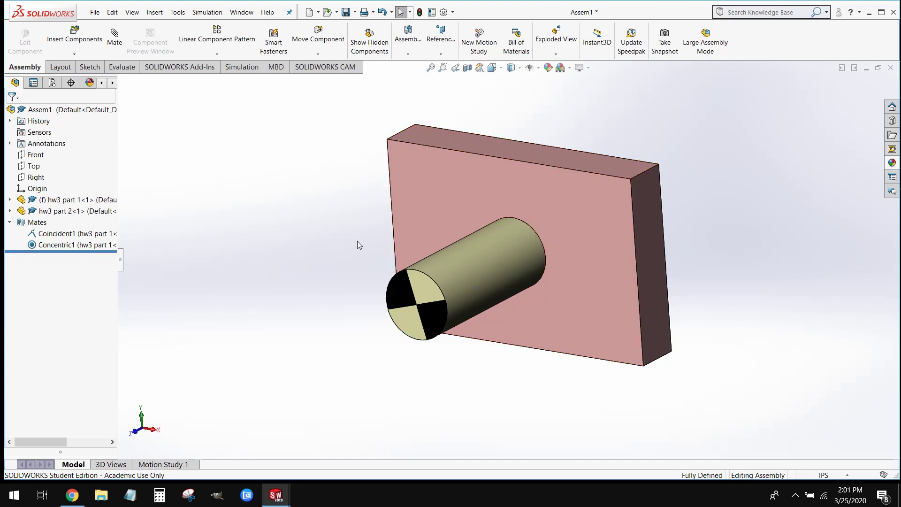
{"action": "key", "text": "f"}
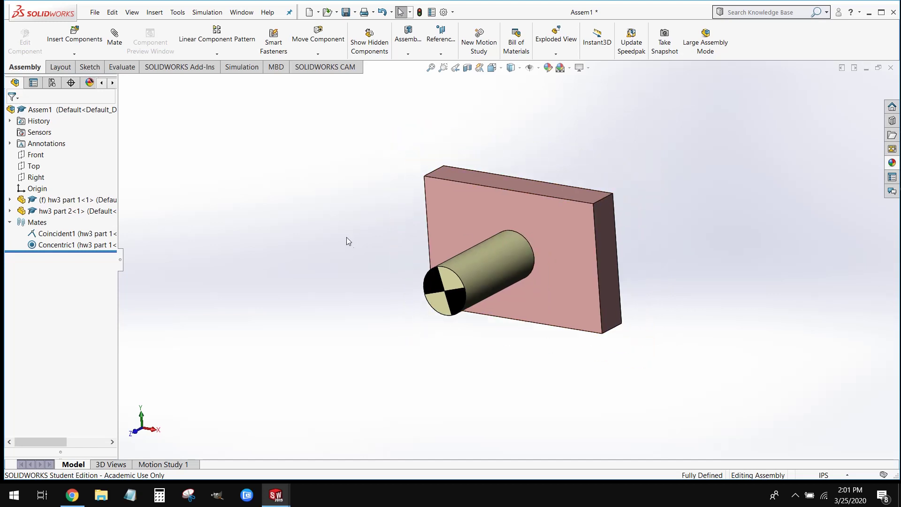
{"action": "left_click", "coordinate": [10, 222]}
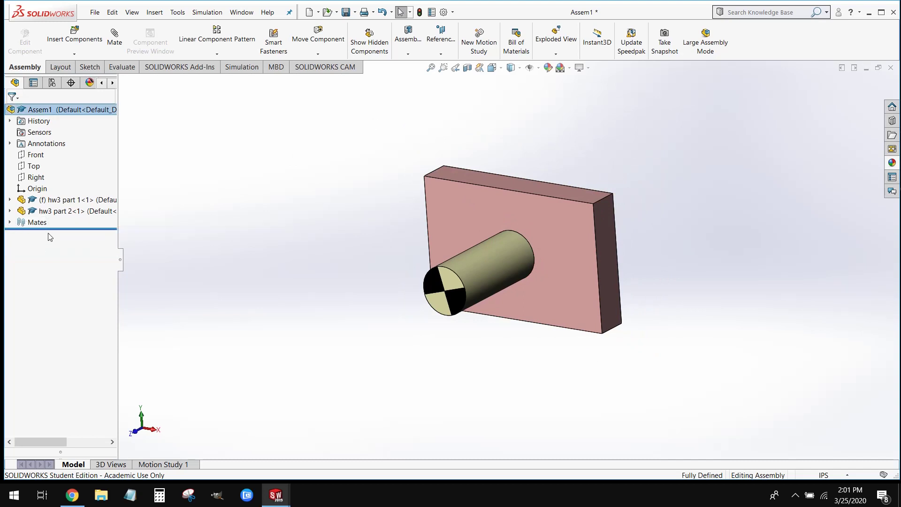
{"action": "left_click", "coordinate": [36, 154]}
{"action": "left_click", "coordinate": [34, 166], "text": "ctrl"}
{"action": "left_click", "coordinate": [35, 177], "text": "ctrl"}
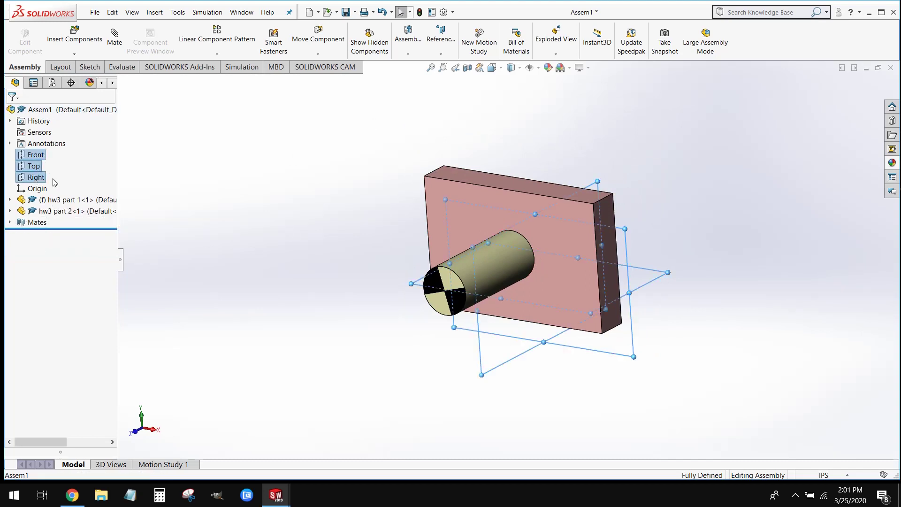
{"action": "middle_click_drag", "start_coordinate": [239, 229], "coordinate": [366, 281]}
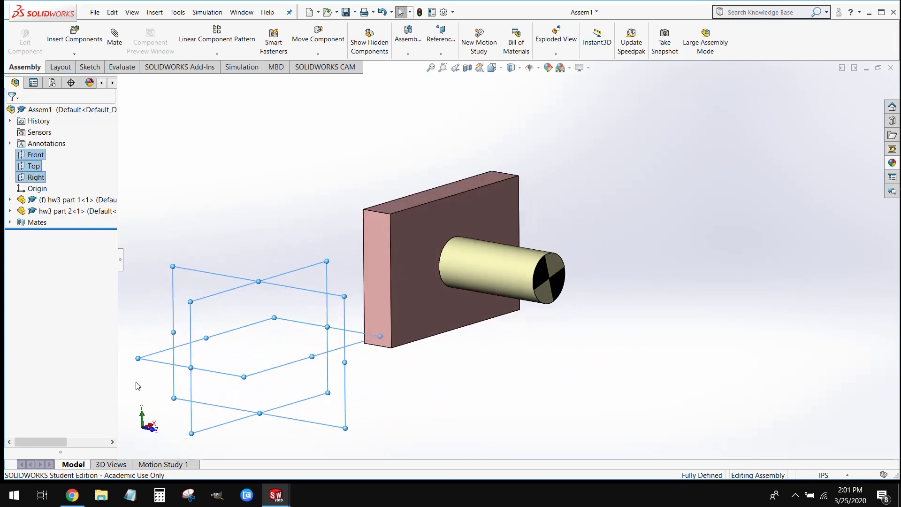
{"action": "scroll", "coordinate": [222, 399], "scroll_direction": "down", "scroll_amount": 3}
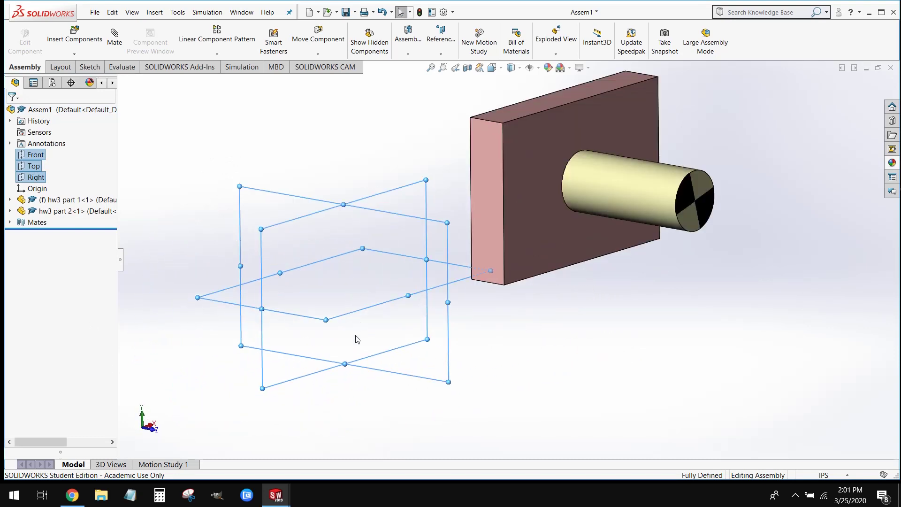
{"action": "left_click", "coordinate": [39, 191], "text": "ctrl"}
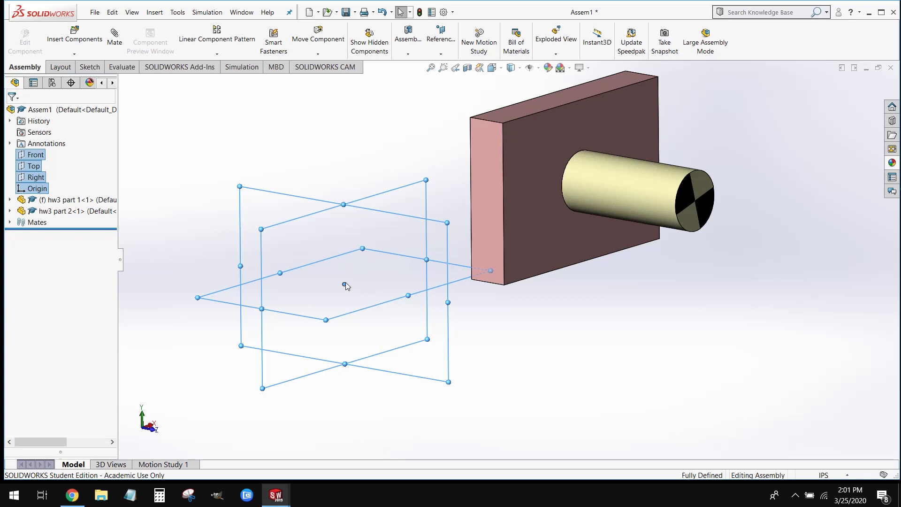
{"action": "left_click", "coordinate": [506, 358]}
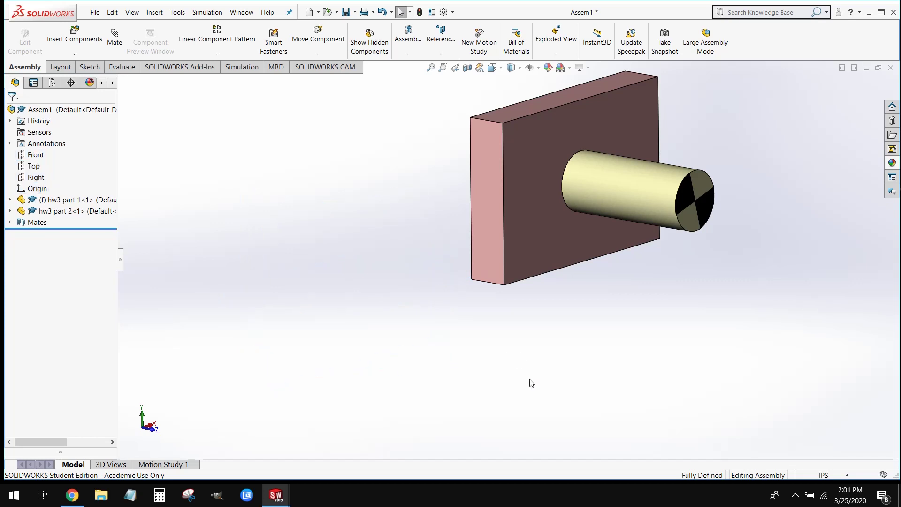
Try to move the fixed plate by its front face
{"action": "middle_click_drag", "start_coordinate": [531, 382], "coordinate": [477, 277]}
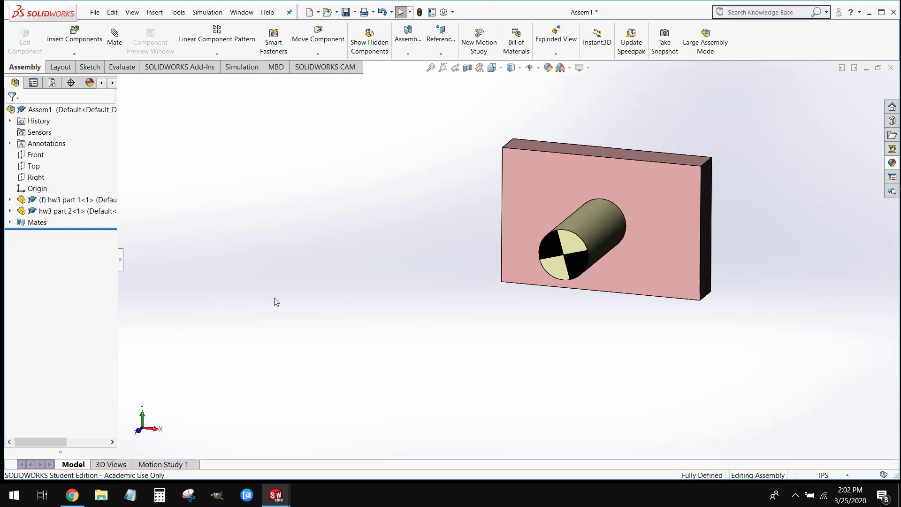
{"action": "left_click_drag", "start_coordinate": [548, 188], "coordinate": [526, 210]}
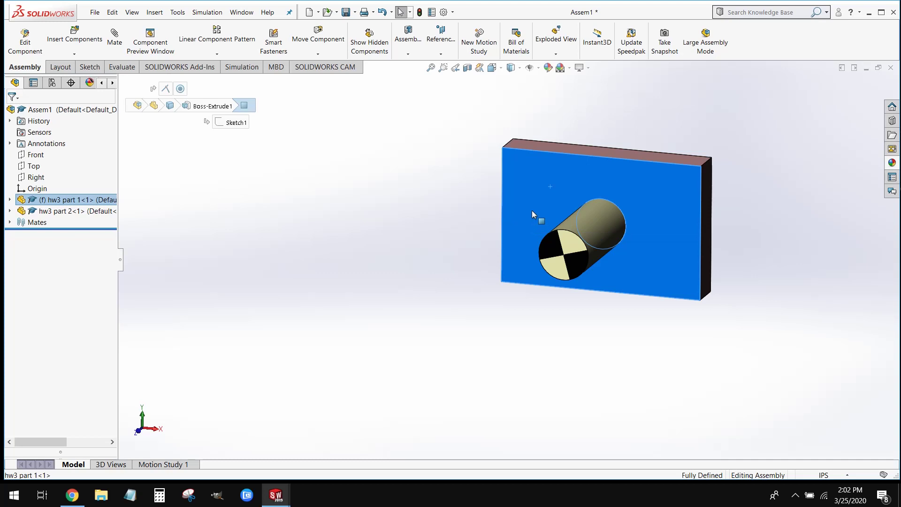
{"action": "left_click", "coordinate": [438, 191]}
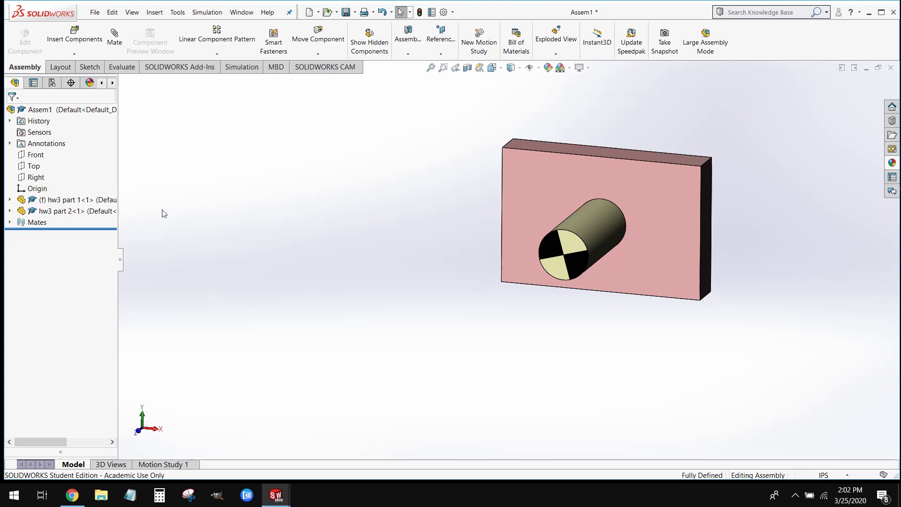
Float the fixed plate, hw3 part 1, and move it together with the cylinder to a different spot by its front face
{"action": "left_click", "coordinate": [53, 203]}
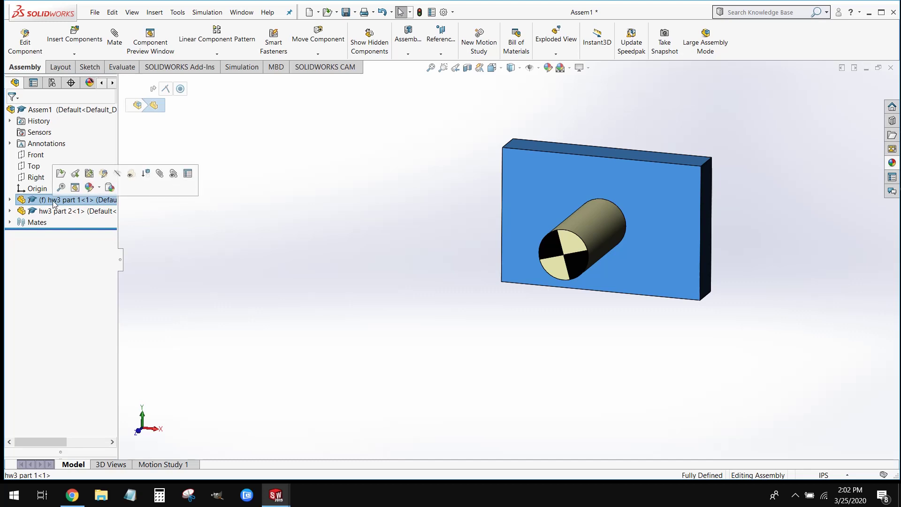
{"action": "right_click", "coordinate": [54, 203]}
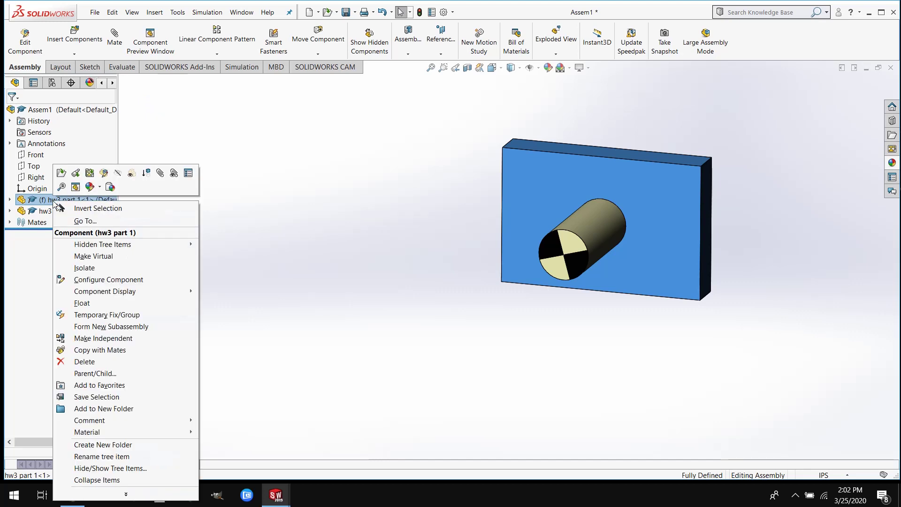
{"action": "left_click", "coordinate": [104, 303]}
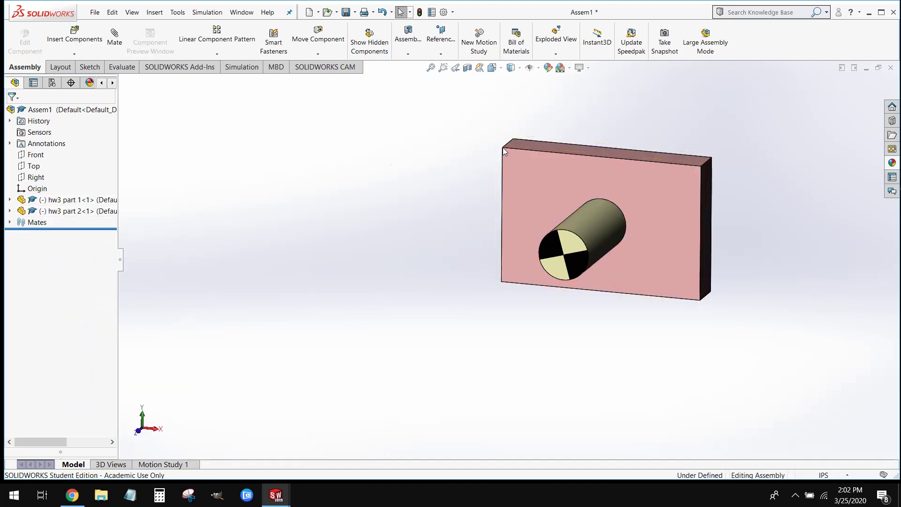
{"action": "left_click_drag", "start_coordinate": [568, 182], "coordinate": [304, 226]}
{"action": "left_click_drag", "start_coordinate": [402, 185], "coordinate": [410, 186]}
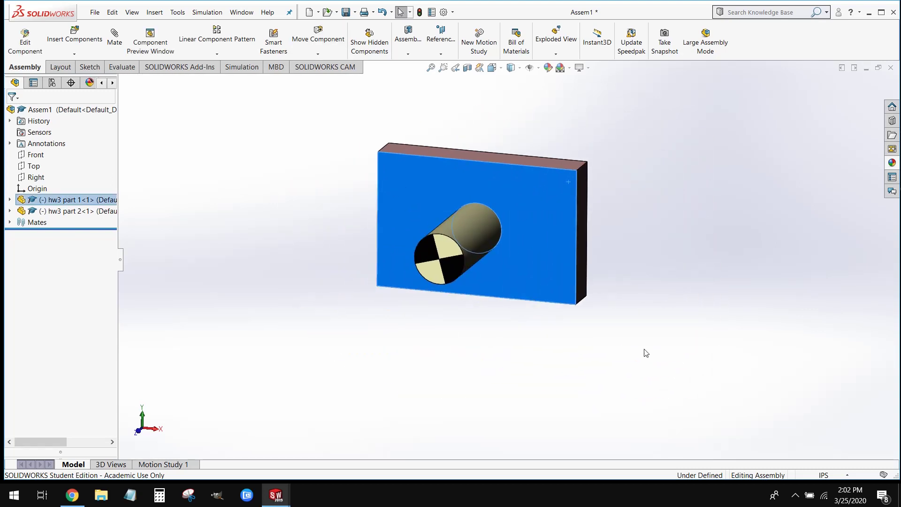
{"action": "left_click", "coordinate": [683, 360]}
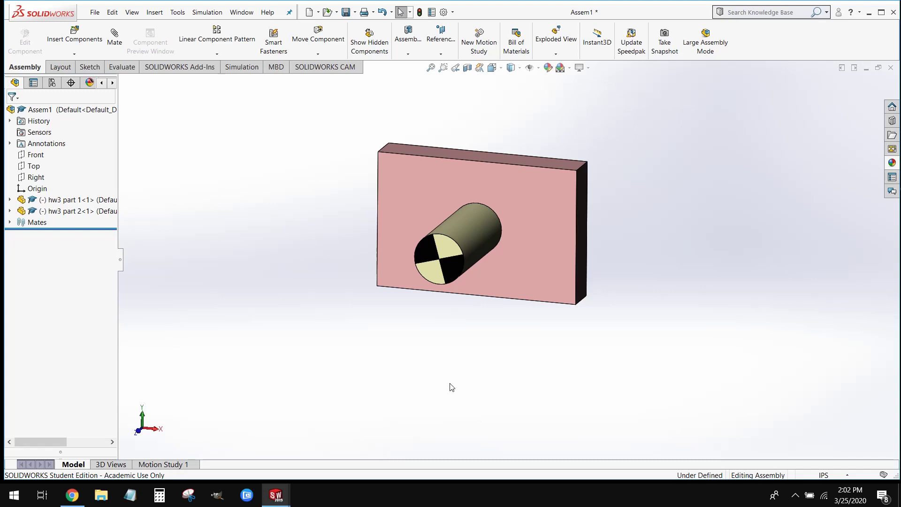
Add a coincident mate between the assembly's Top plane and the plate's top face
{"action": "key", "text": "ctrl+7"}
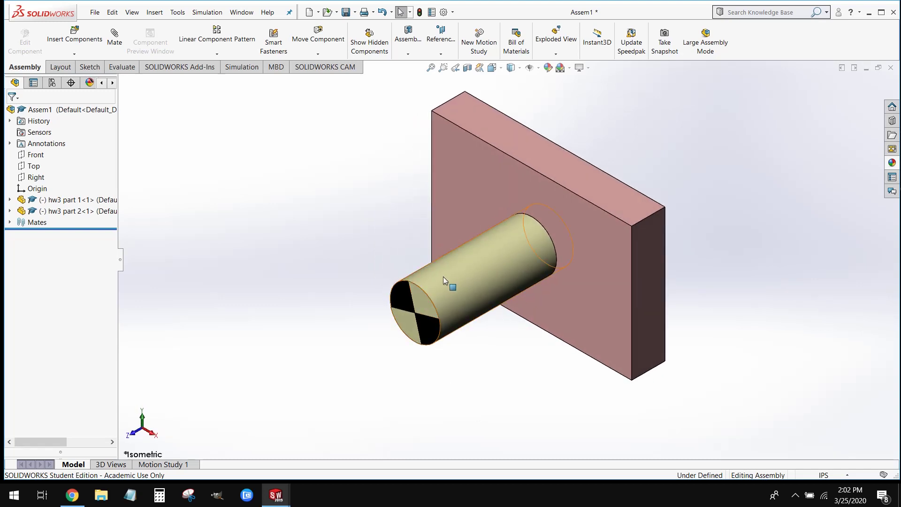
{"action": "scroll", "coordinate": [371, 155], "scroll_direction": "down", "scroll_amount": 1}
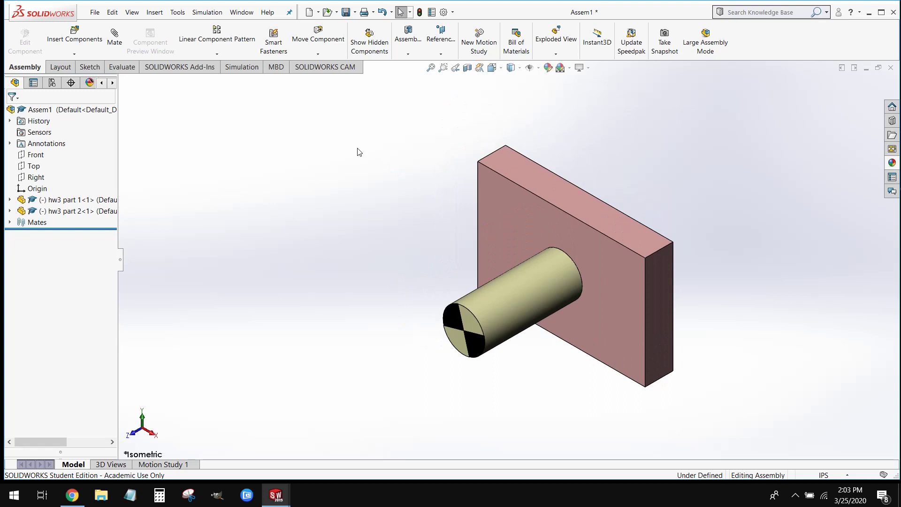
{"action": "left_click", "coordinate": [121, 44]}
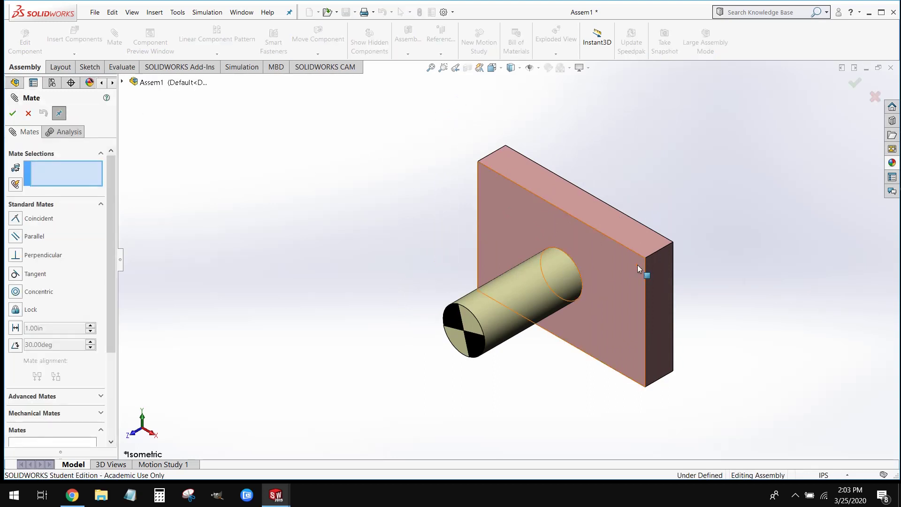
{"action": "key", "text": "f"}
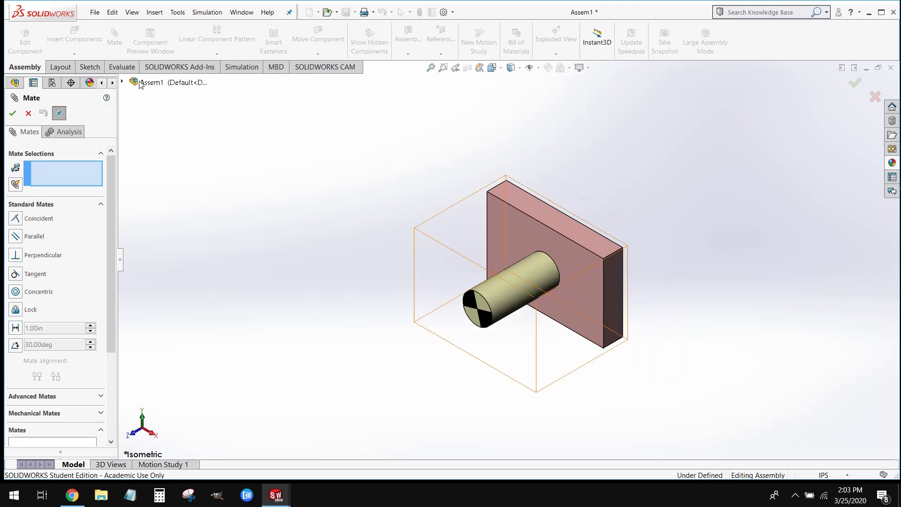
{"action": "left_click", "coordinate": [123, 83]}
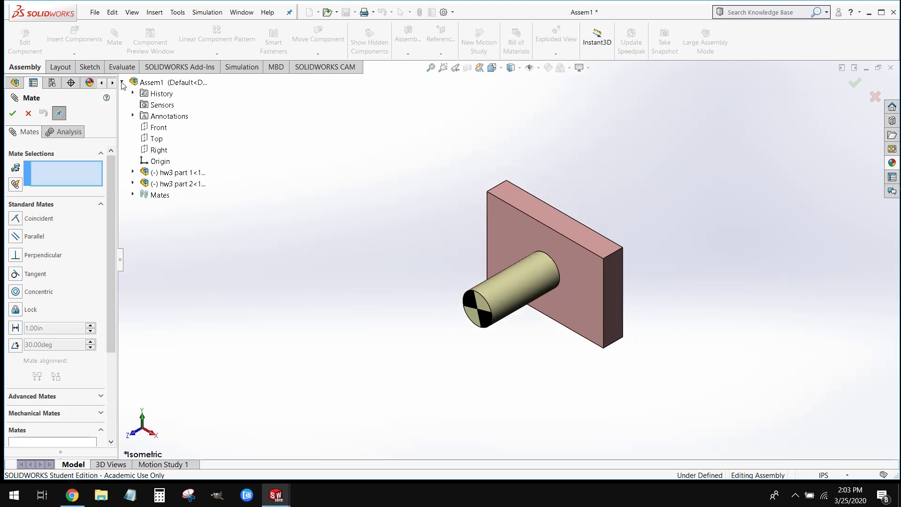
{"action": "left_click", "coordinate": [158, 141]}
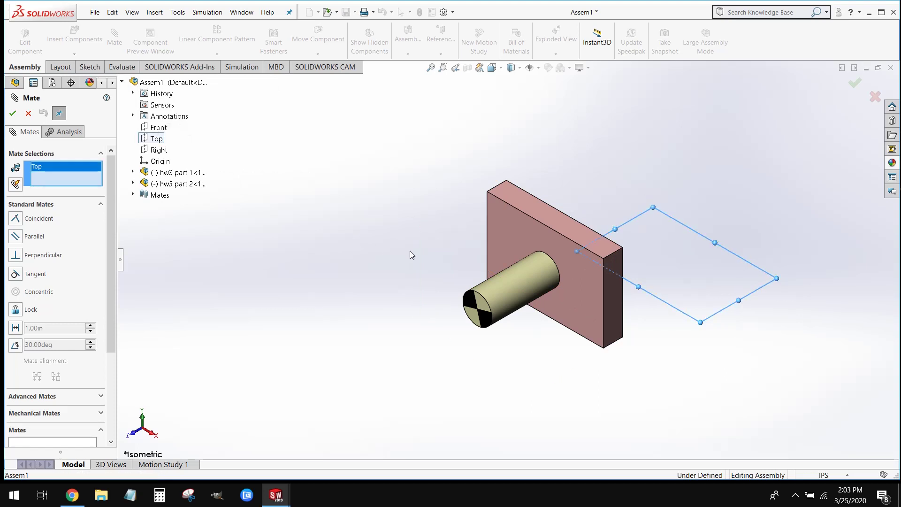
{"action": "scroll", "coordinate": [656, 328], "scroll_direction": "down", "scroll_amount": 2}
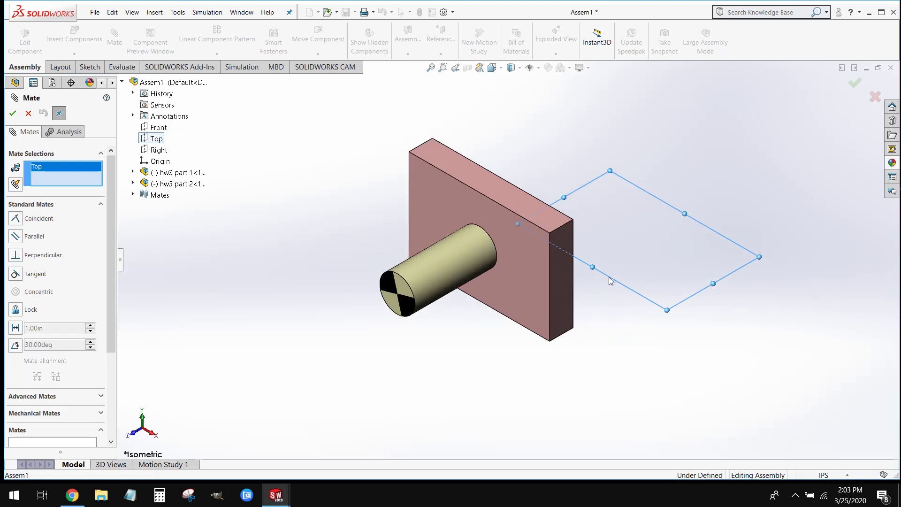
{"action": "left_click", "coordinate": [505, 200]}
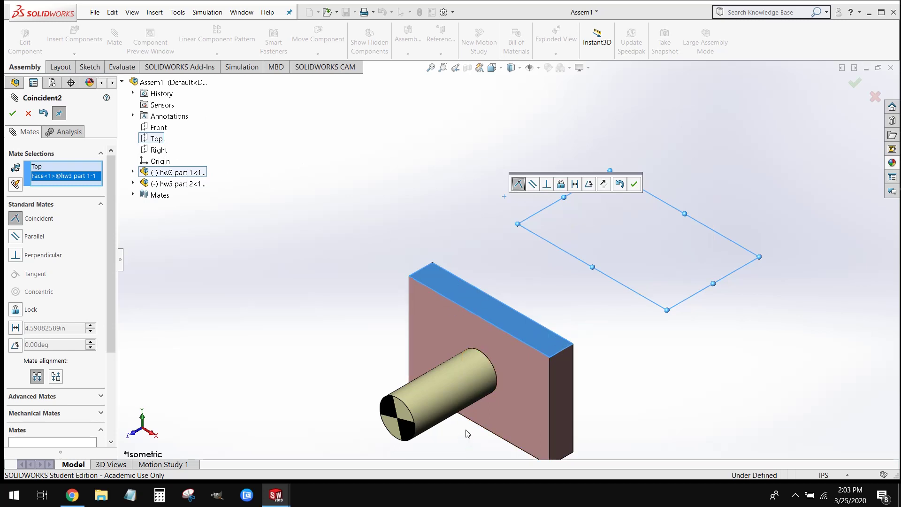
{"action": "left_click", "coordinate": [634, 186]}
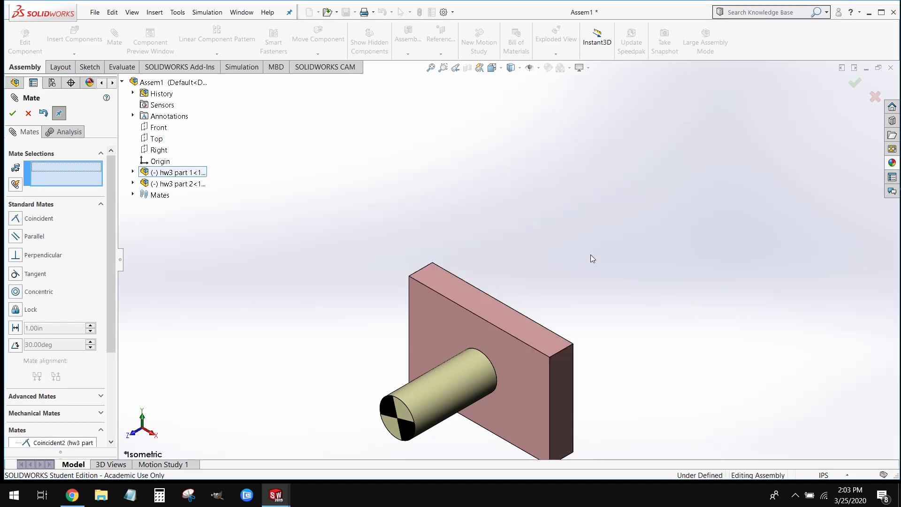
Add a coincident mate between the assembly's Front plane and the plate's back face, with the cylinder pointing forward
{"action": "scroll", "coordinate": [571, 354], "scroll_direction": "up", "scroll_amount": 3}
{"action": "scroll", "coordinate": [570, 375], "scroll_direction": "down", "scroll_amount": 1}
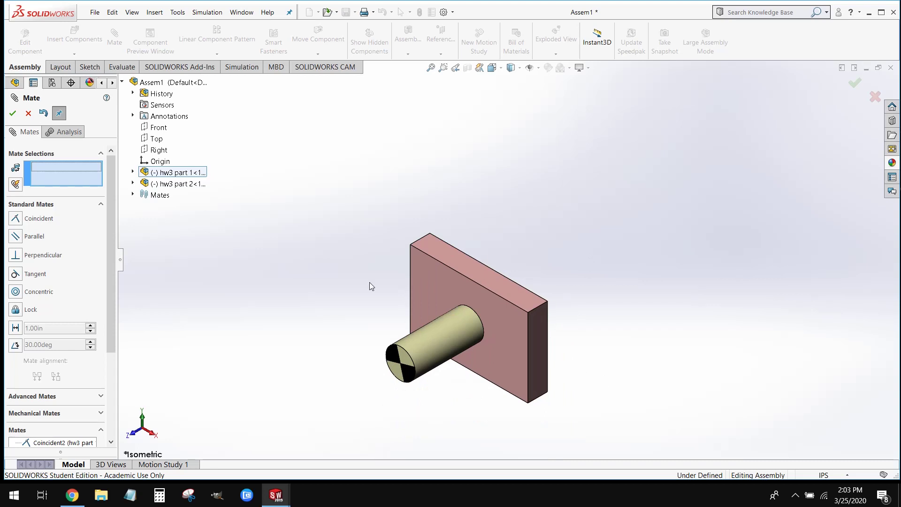
{"action": "left_click", "coordinate": [155, 131]}
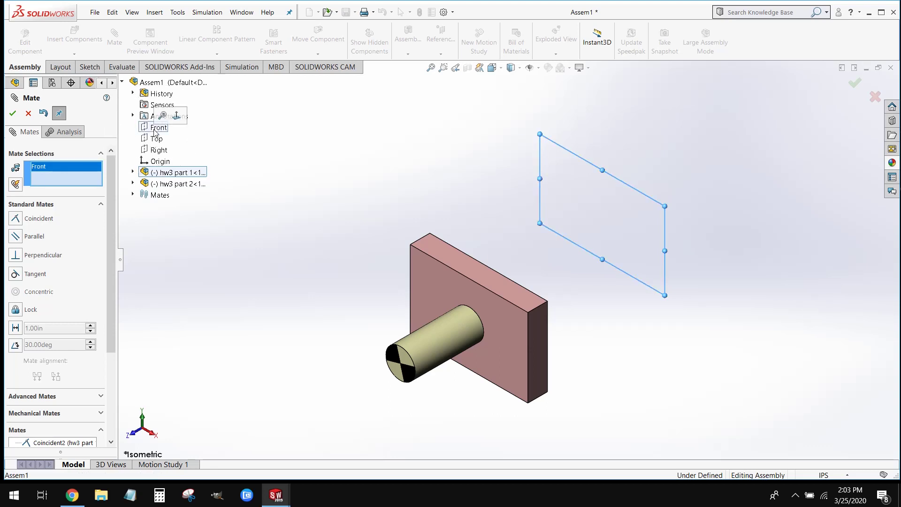
{"action": "middle_click_drag", "start_coordinate": [605, 295], "coordinate": [508, 247]}
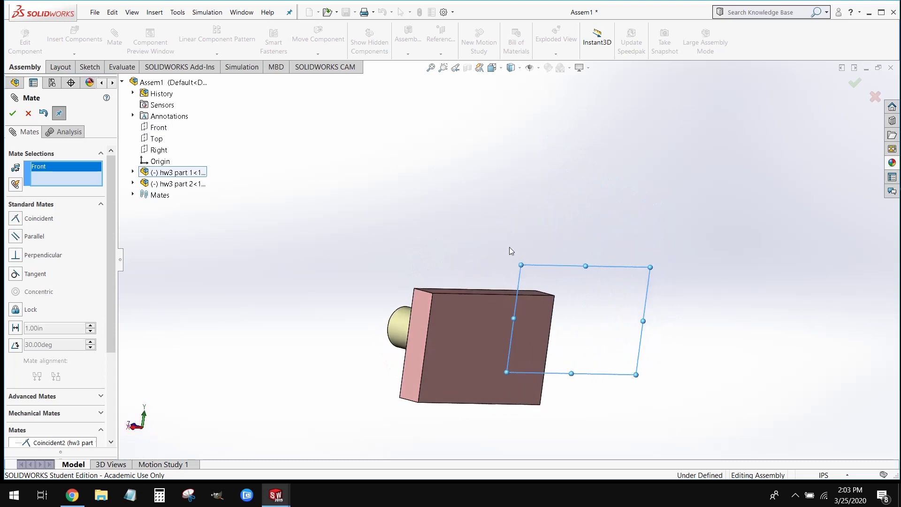
{"action": "left_click", "coordinate": [468, 359]}
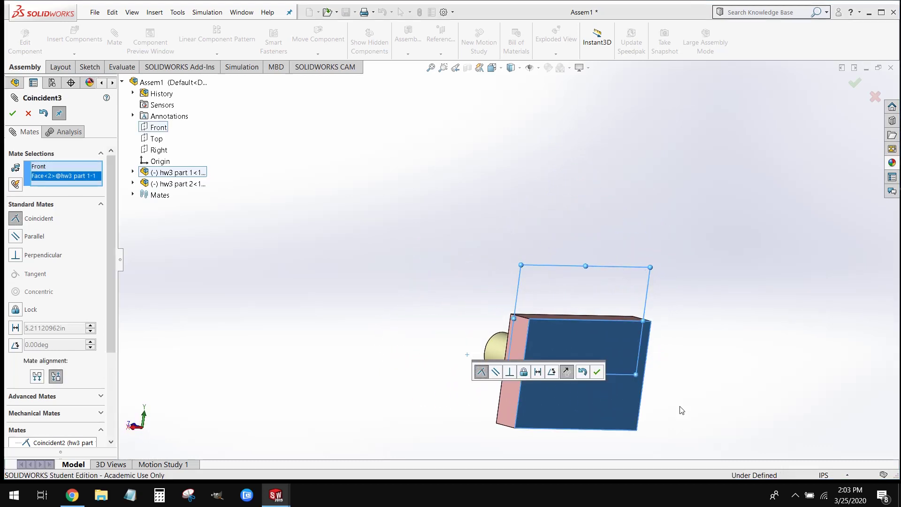
{"action": "middle_click_drag", "start_coordinate": [680, 410], "coordinate": [682, 454]}
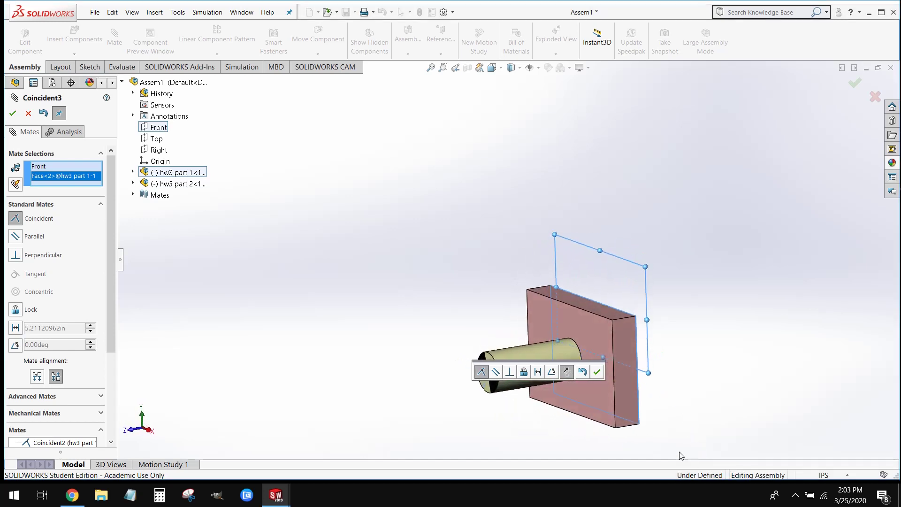
{"action": "left_click", "coordinate": [596, 373]}
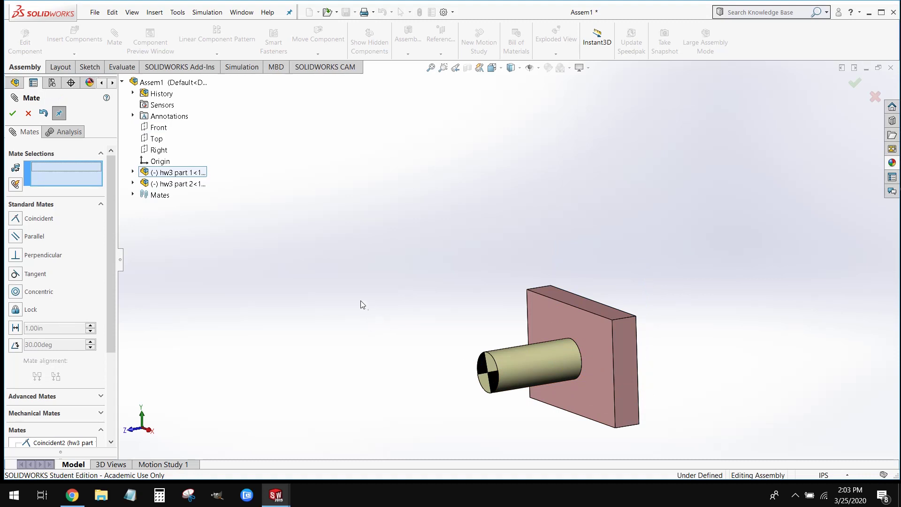
Add a coincident mate between the assembly's Right plane and the plate's left side face, and finish mating
{"action": "left_click", "coordinate": [168, 151]}
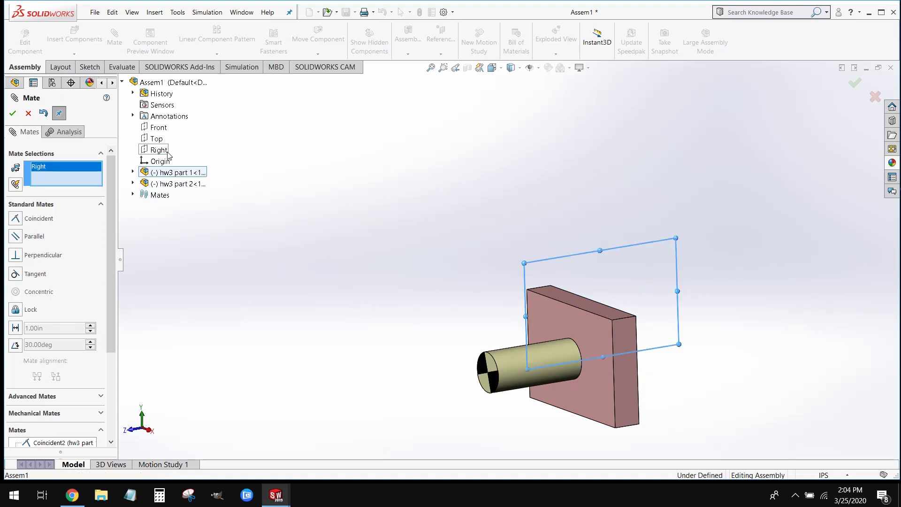
{"action": "middle_click_drag", "start_coordinate": [376, 316], "coordinate": [477, 328]}
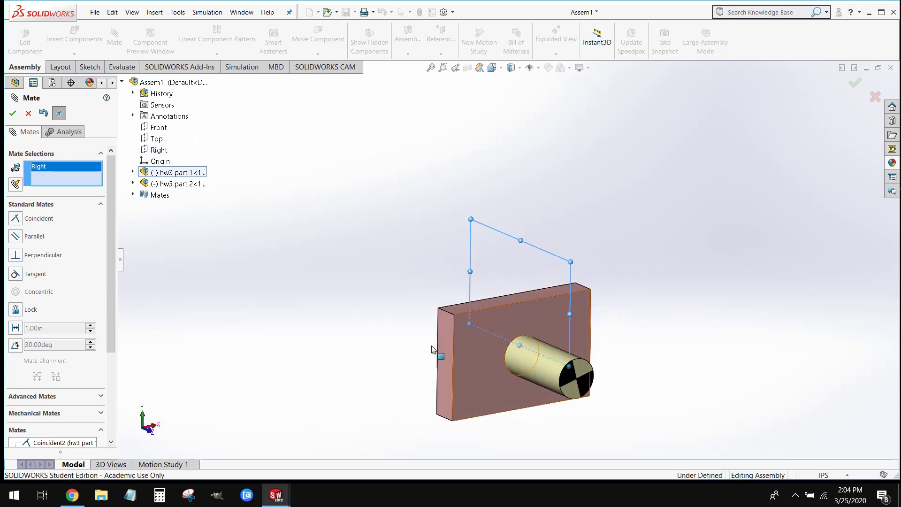
{"action": "left_click", "coordinate": [444, 337]}
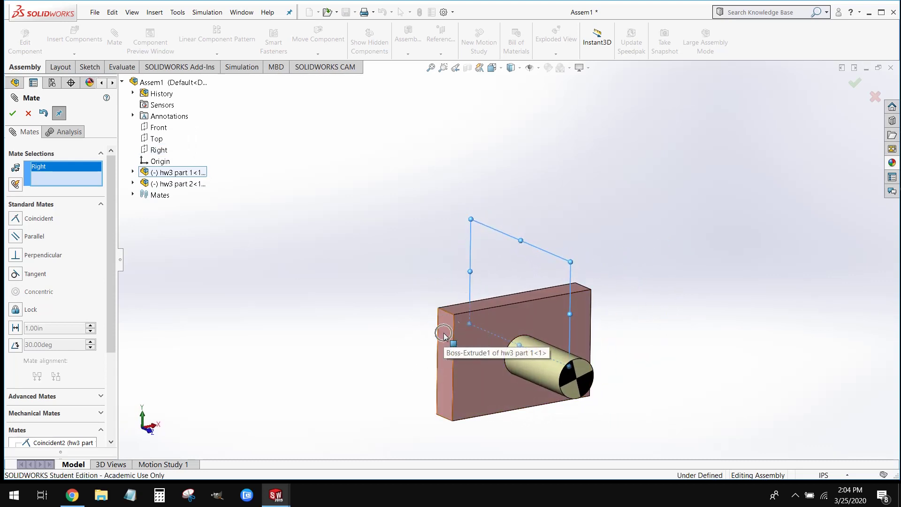
{"action": "left_click", "coordinate": [445, 336]}
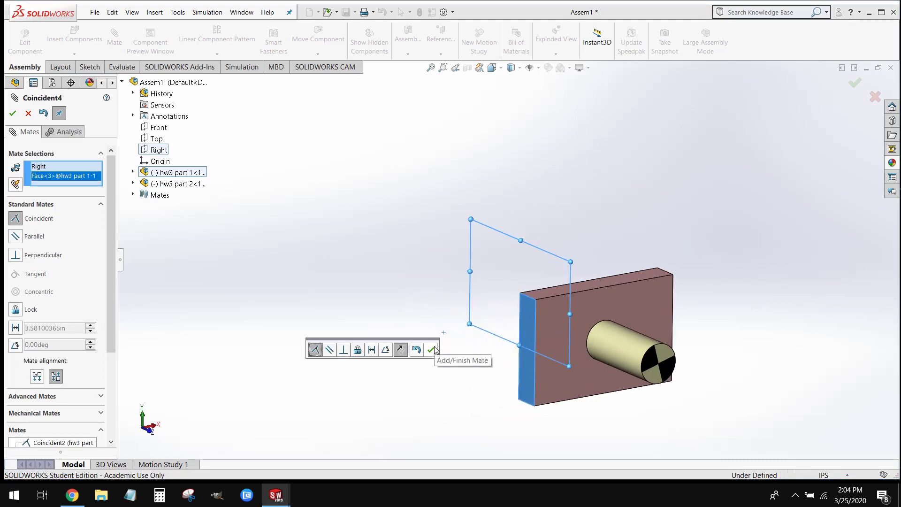
{"action": "left_click", "coordinate": [431, 350]}
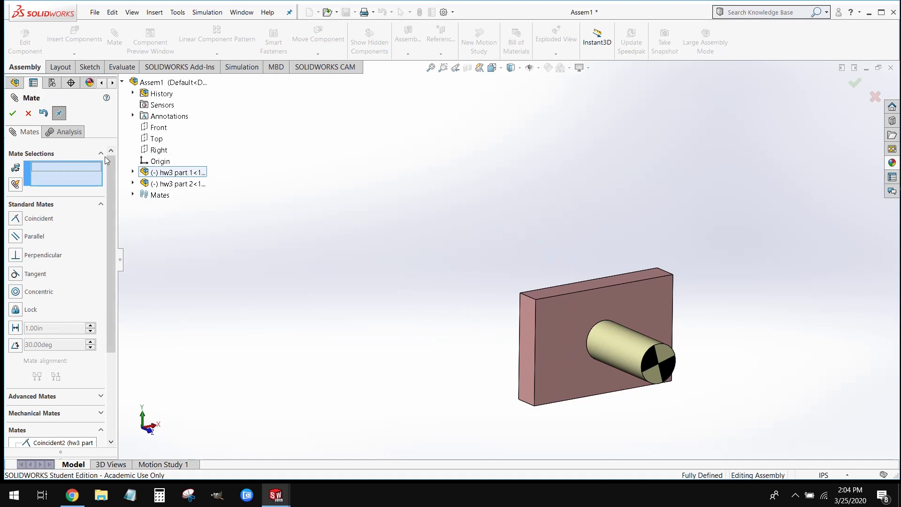
{"action": "left_click", "coordinate": [13, 113]}
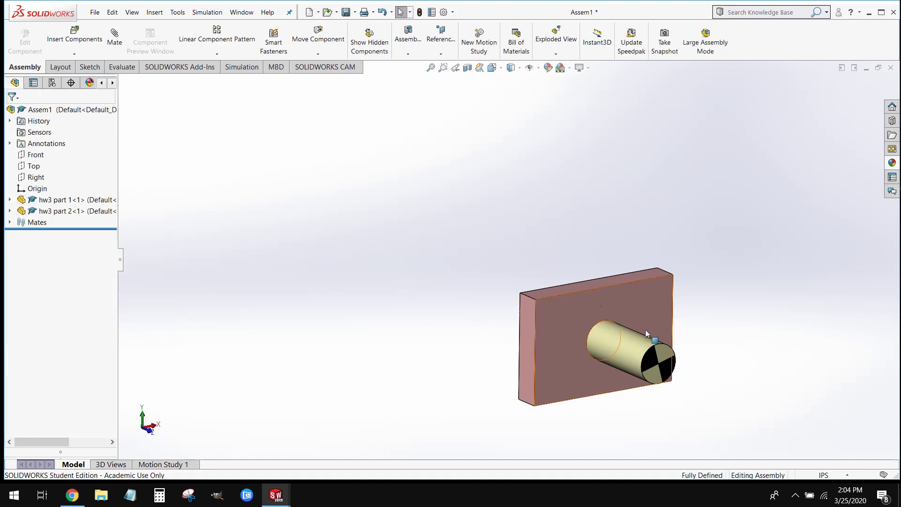
Highlight the assembly's Front, Top and Right planes together to check how the plate's corner lines up with them
{"action": "key", "text": "z"}
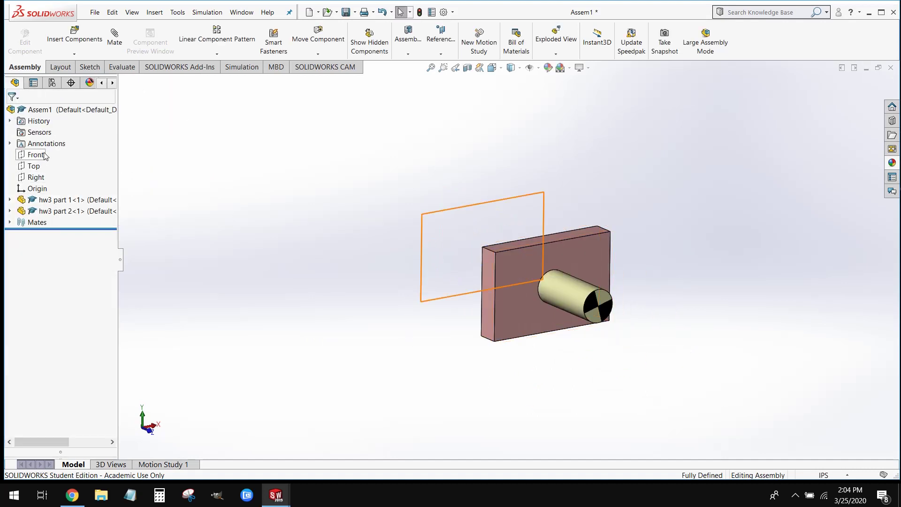
{"action": "left_click", "coordinate": [35, 155]}
{"action": "left_click", "coordinate": [34, 166], "text": "ctrl"}
{"action": "left_click", "coordinate": [36, 177], "text": "ctrl"}
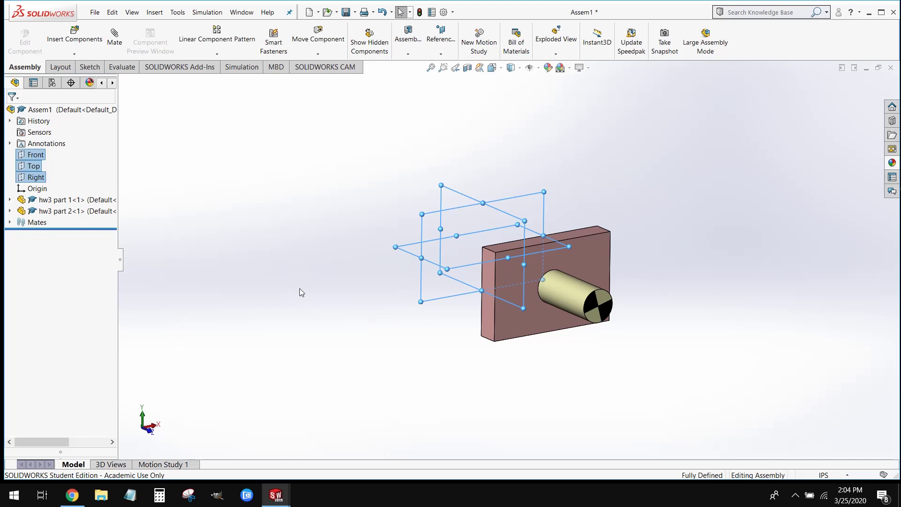
{"action": "left_click", "coordinate": [285, 271]}
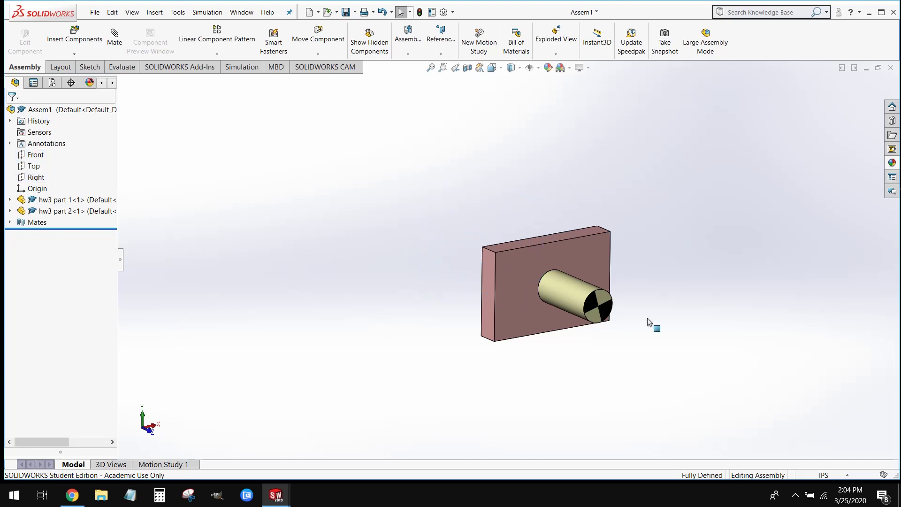
Evaluate the mass properties of the whole assembly, including the center of mass, and close the report
{"action": "scroll", "coordinate": [596, 243], "scroll_direction": "down", "scroll_amount": 3}
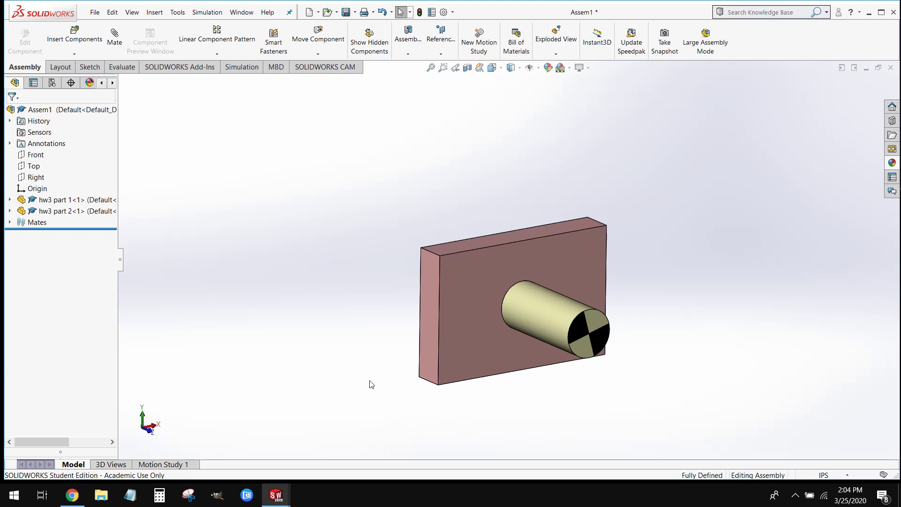
{"action": "left_click", "coordinate": [121, 68]}
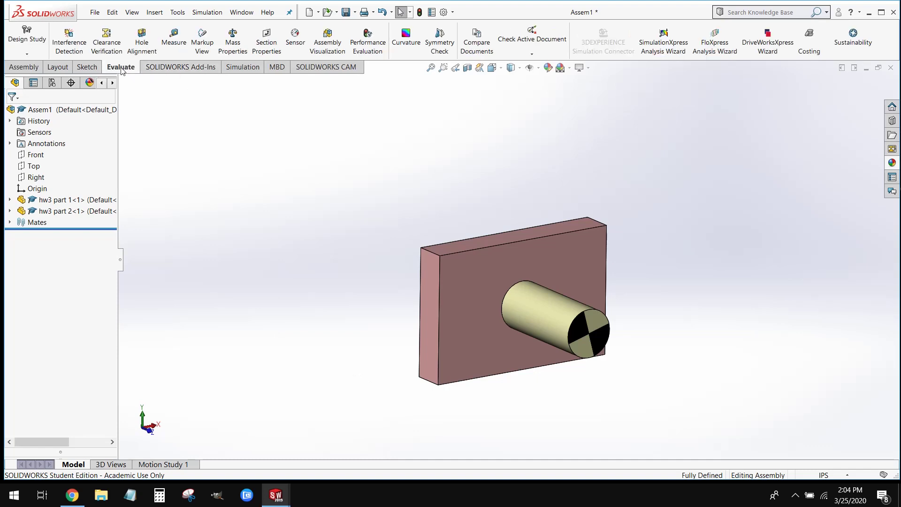
{"action": "left_click", "coordinate": [232, 38]}
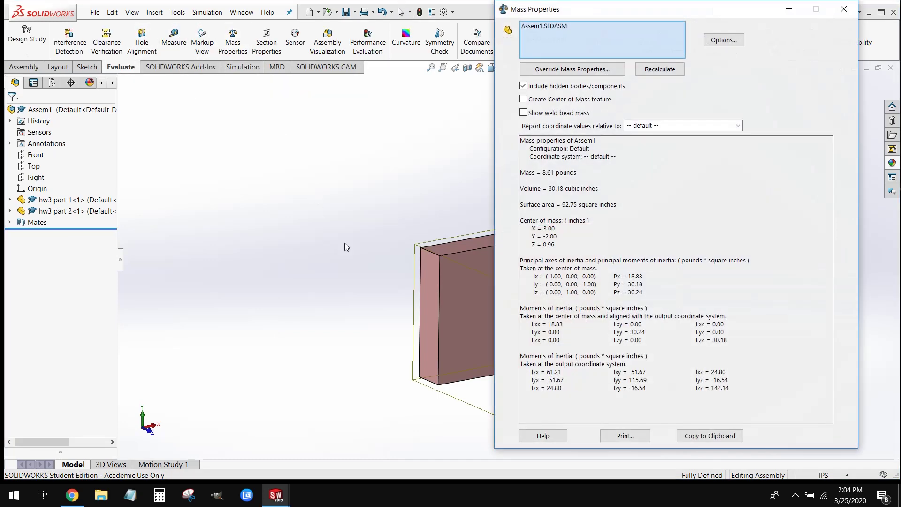
{"action": "left_click", "coordinate": [843, 9]}
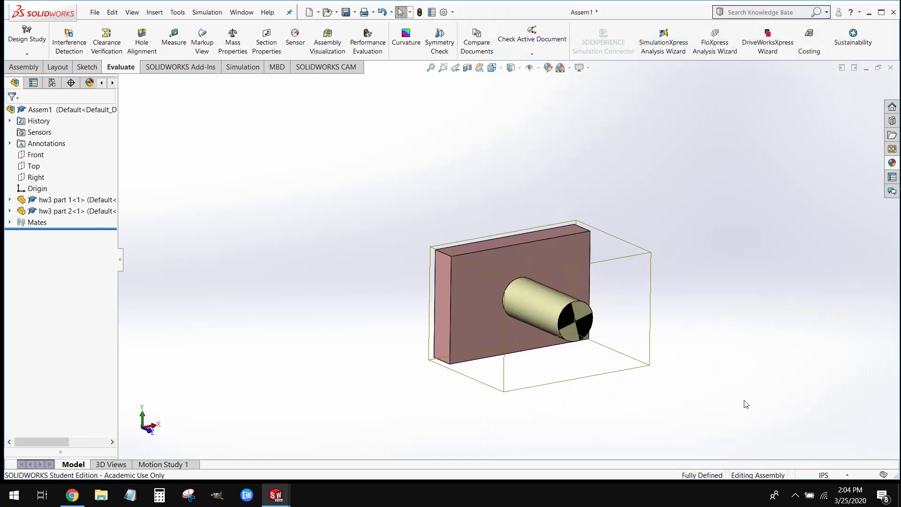
{"action": "scroll", "coordinate": [872, 372], "scroll_direction": "down", "scroll_amount": 1}
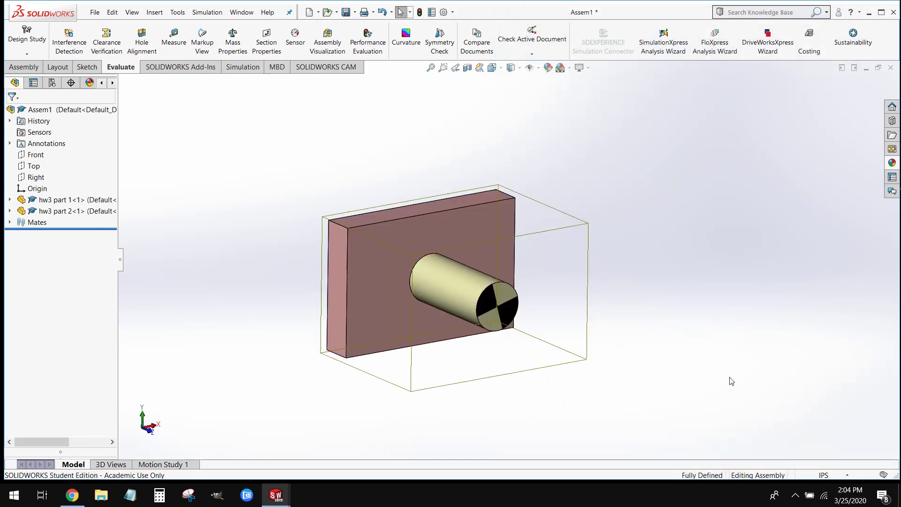